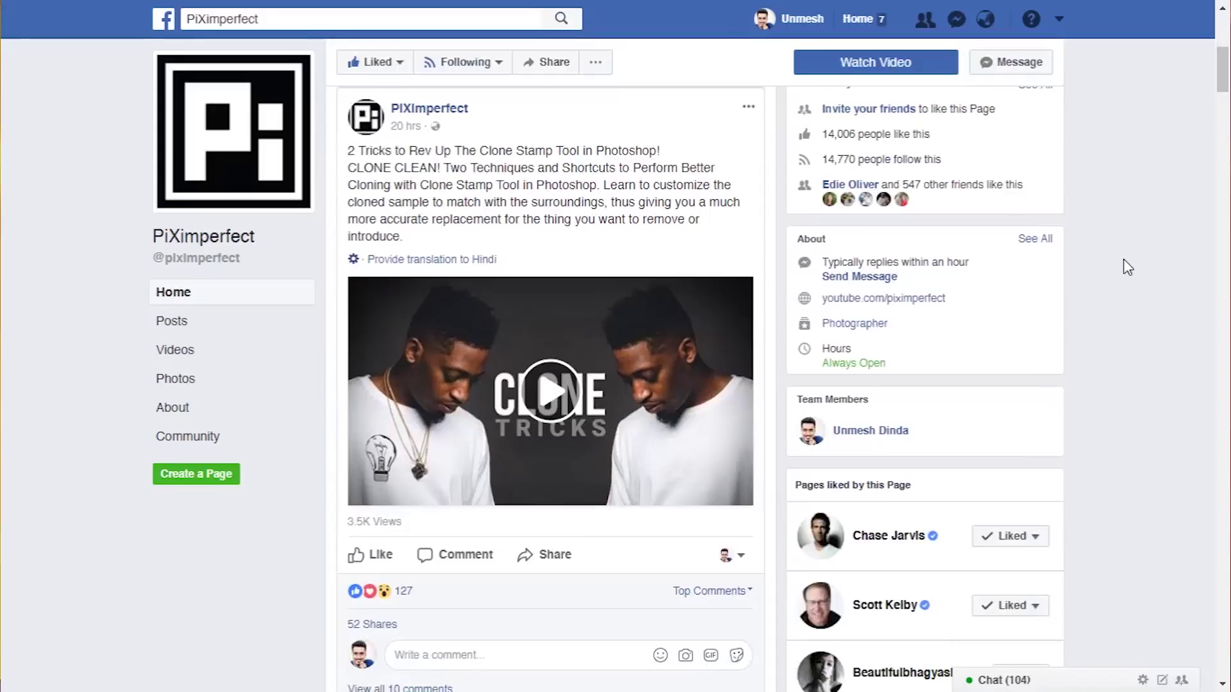
{"action": "scroll", "coordinate": [1127, 266], "scroll_direction": "down", "scroll_amount": 20}
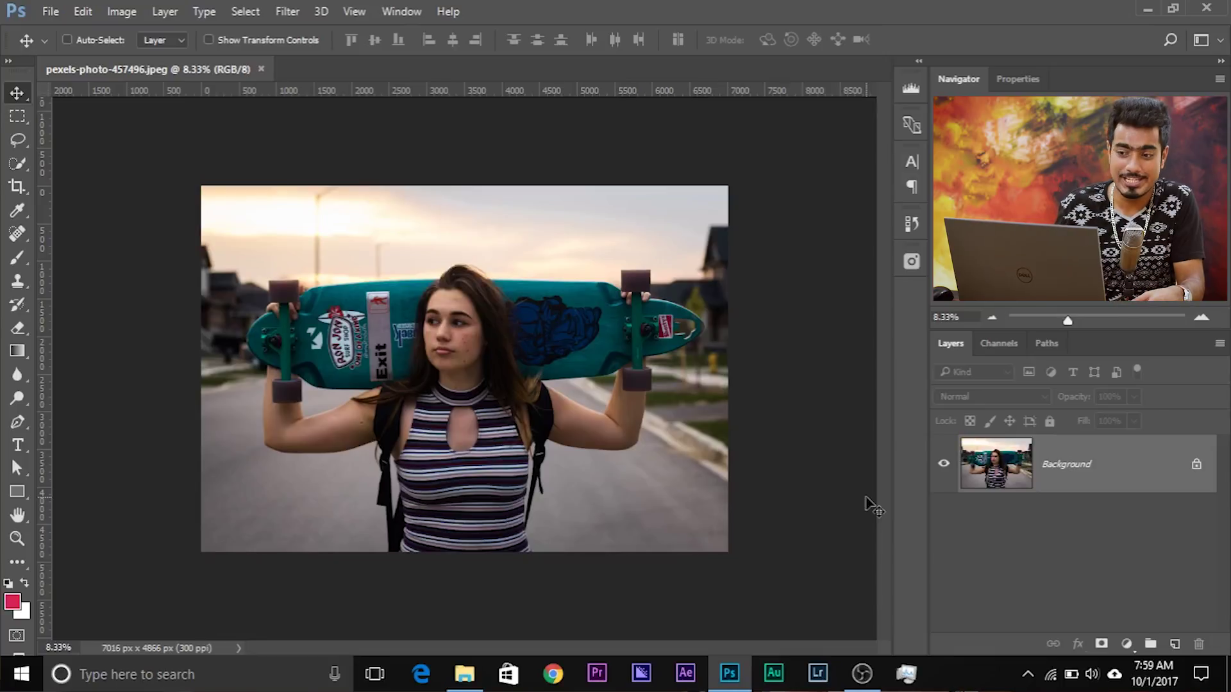
Step: Set the area around the canvas to a custom white colour
{"action": "key", "text": "ctrl+minus"}
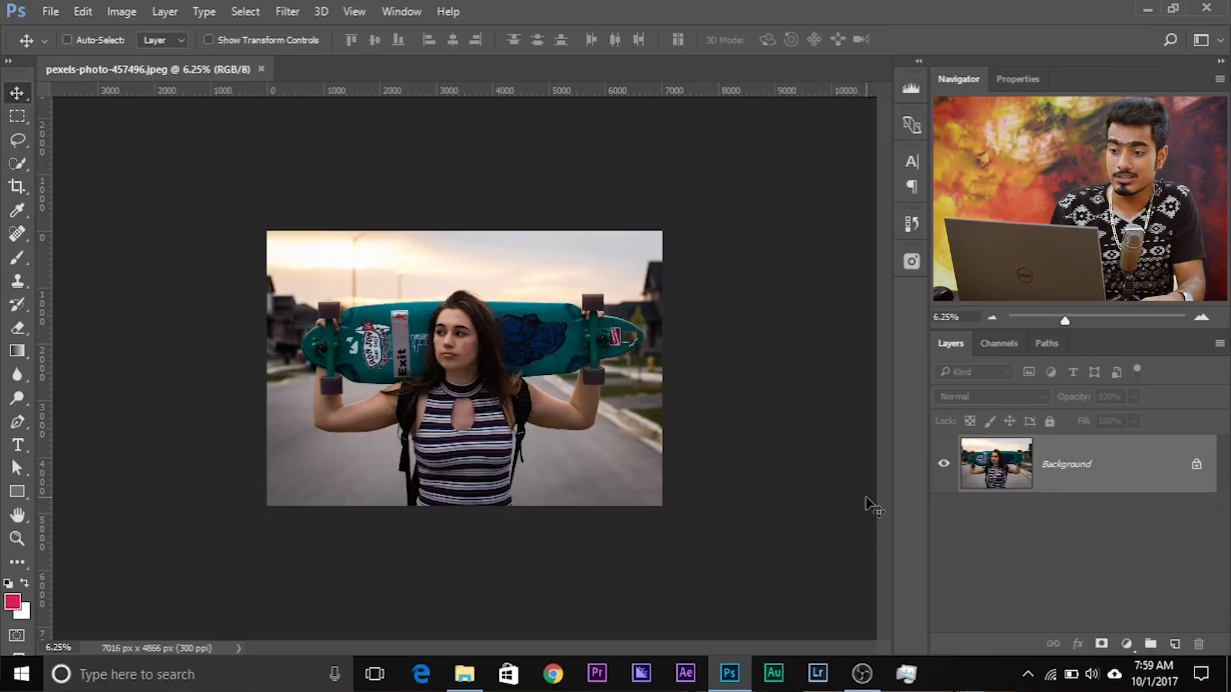
{"action": "right_click", "coordinate": [733, 264]}
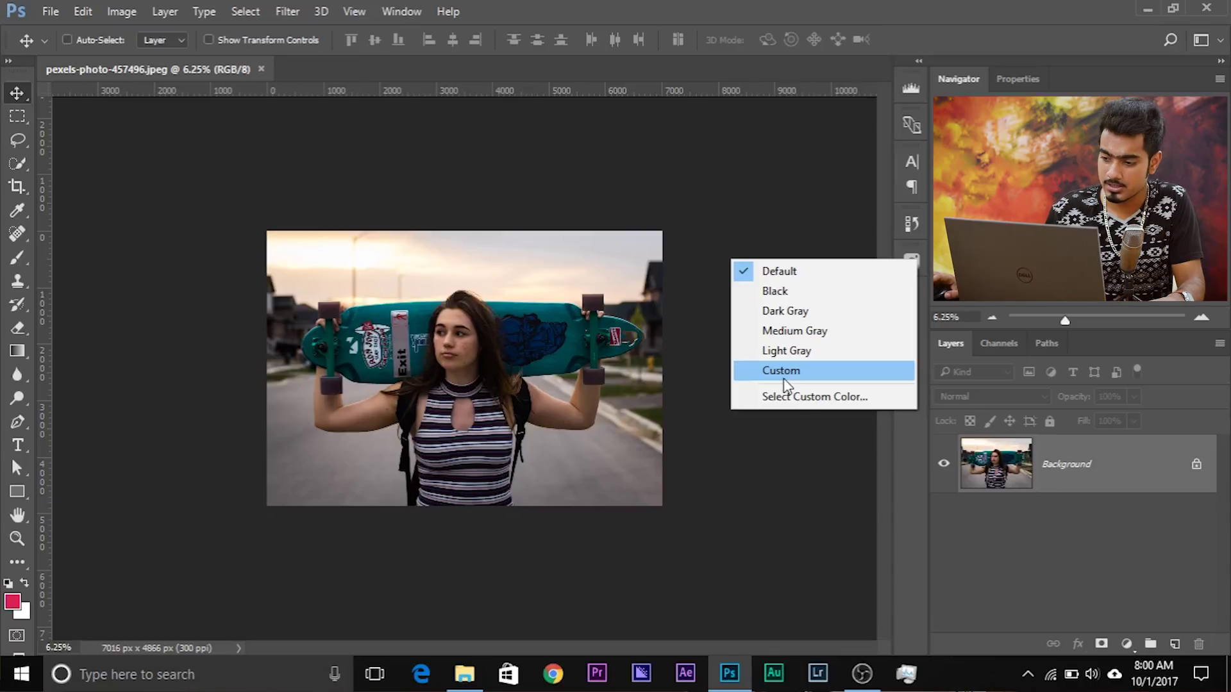
{"action": "left_click", "coordinate": [787, 396]}
{"action": "left_click_drag", "start_coordinate": [698, 310], "coordinate": [676, 273]}
{"action": "left_click", "coordinate": [1109, 300]}
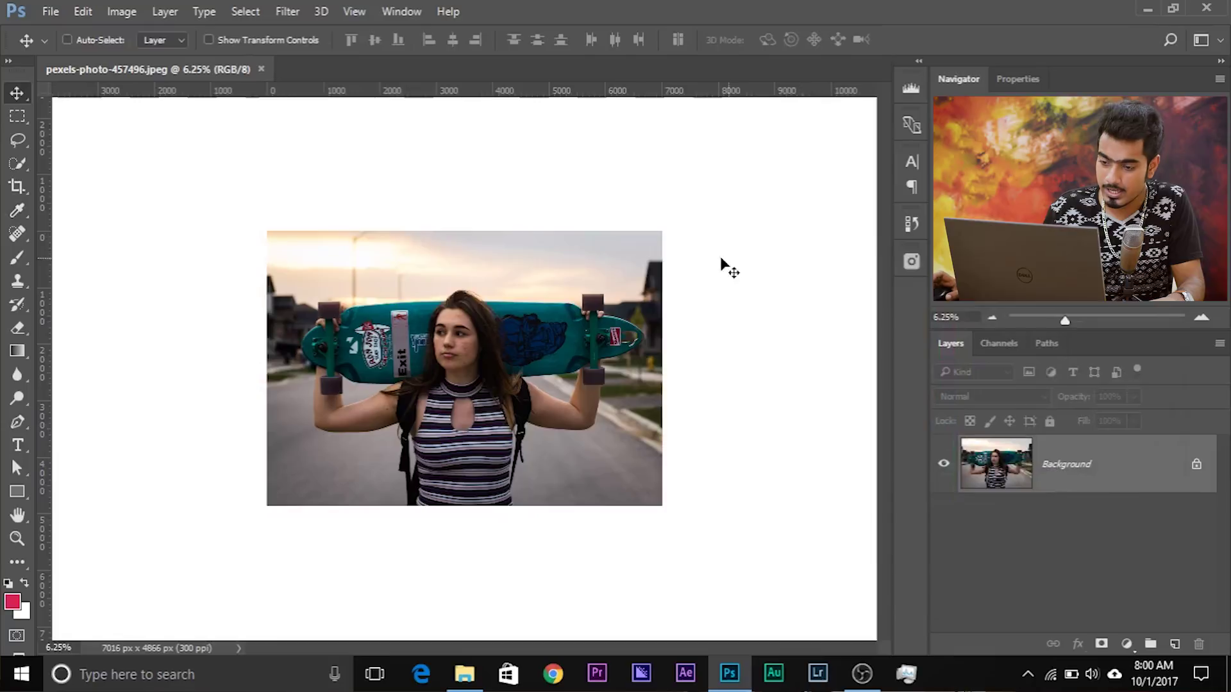
{"action": "right_click", "coordinate": [736, 247]}
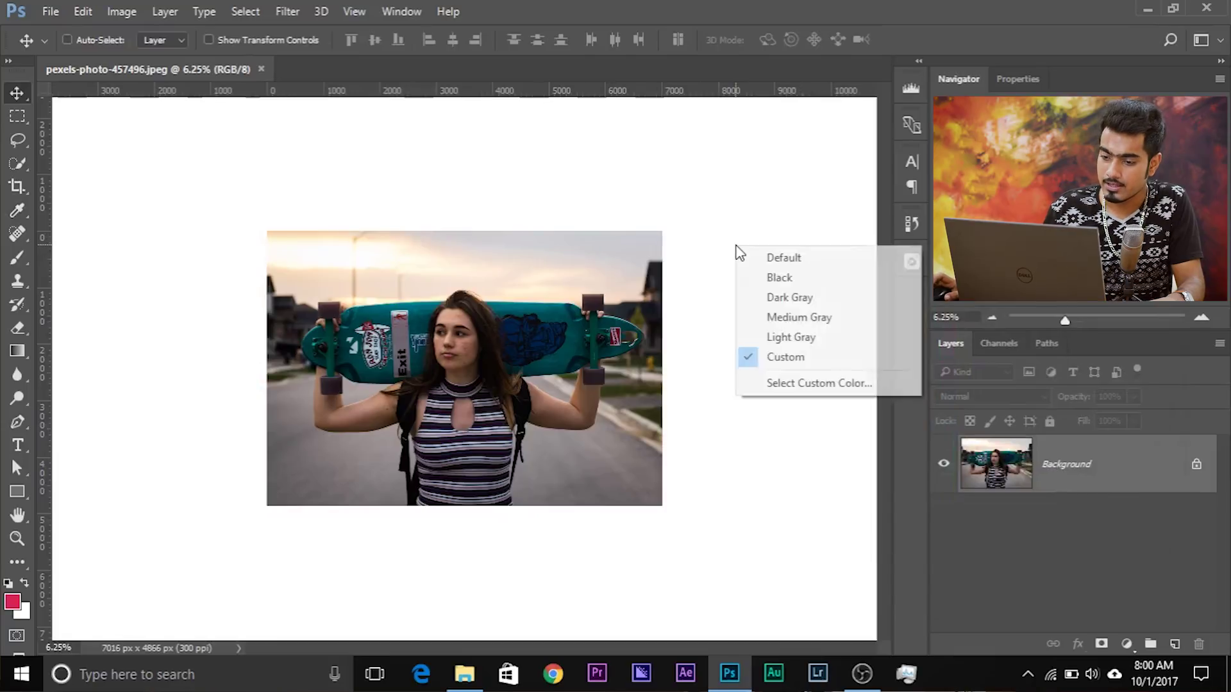
{"action": "left_click", "coordinate": [793, 356]}
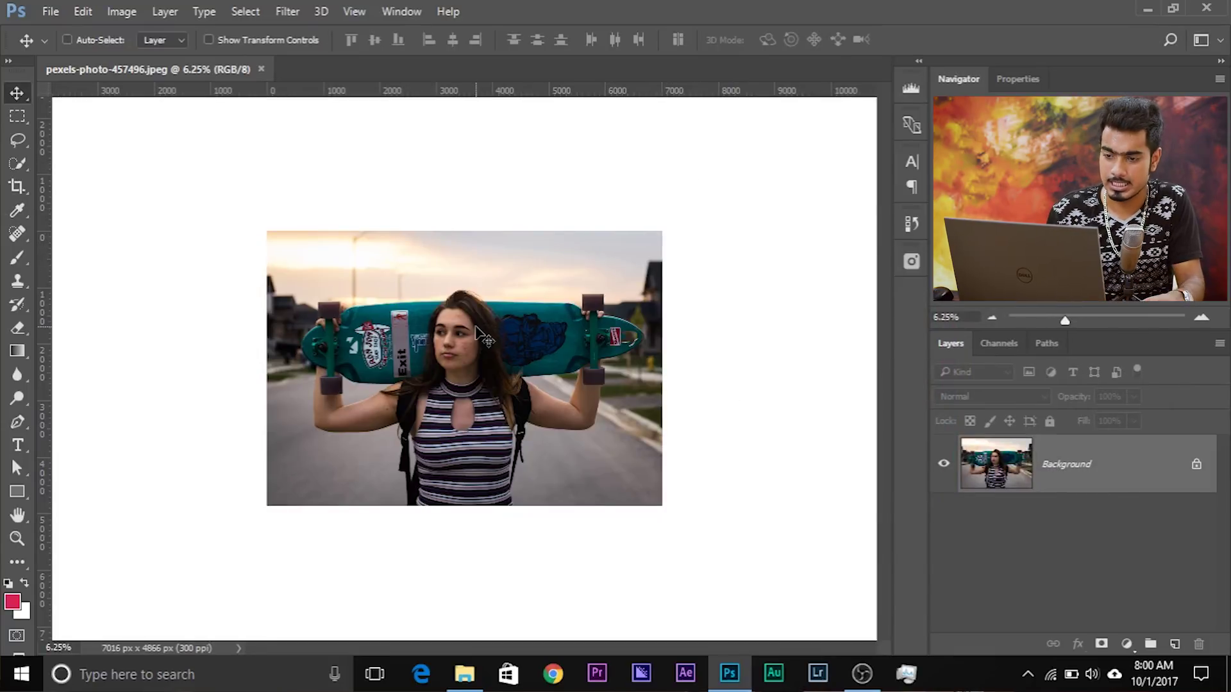
{"action": "key", "text": "ctrl+minus"}
{"action": "key", "text": "ctrl+plus"}
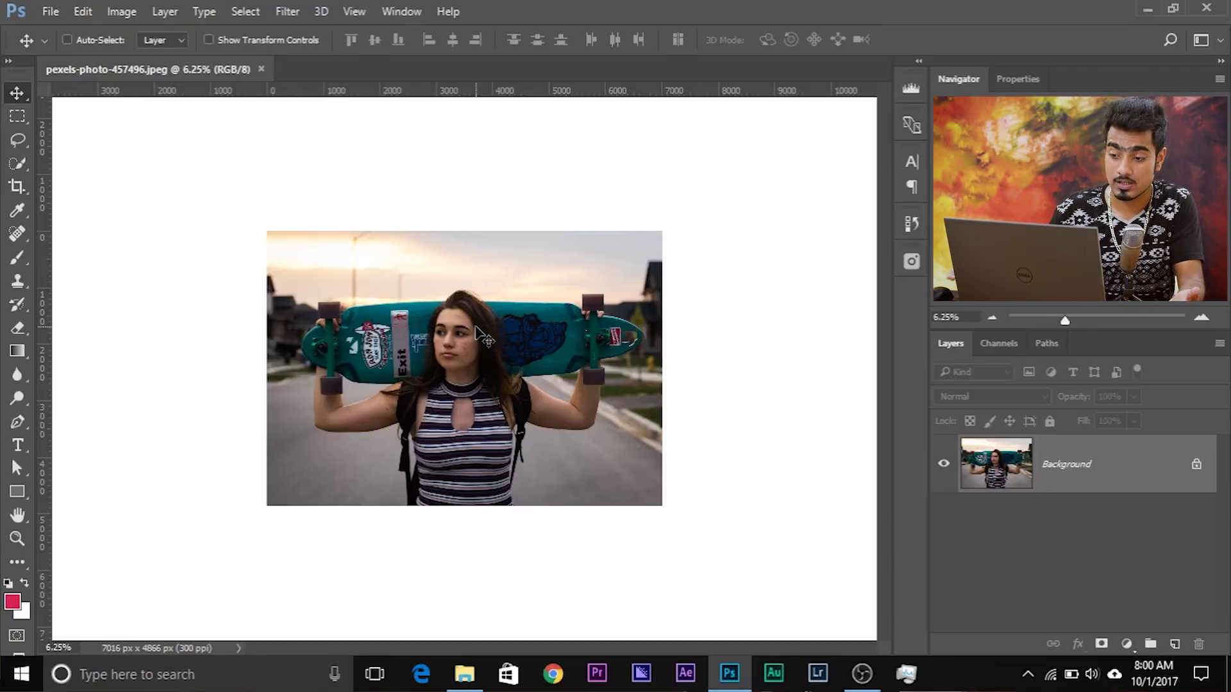
Step: Switch the area around the canvas to the default colour
{"action": "right_click", "coordinate": [746, 315]}
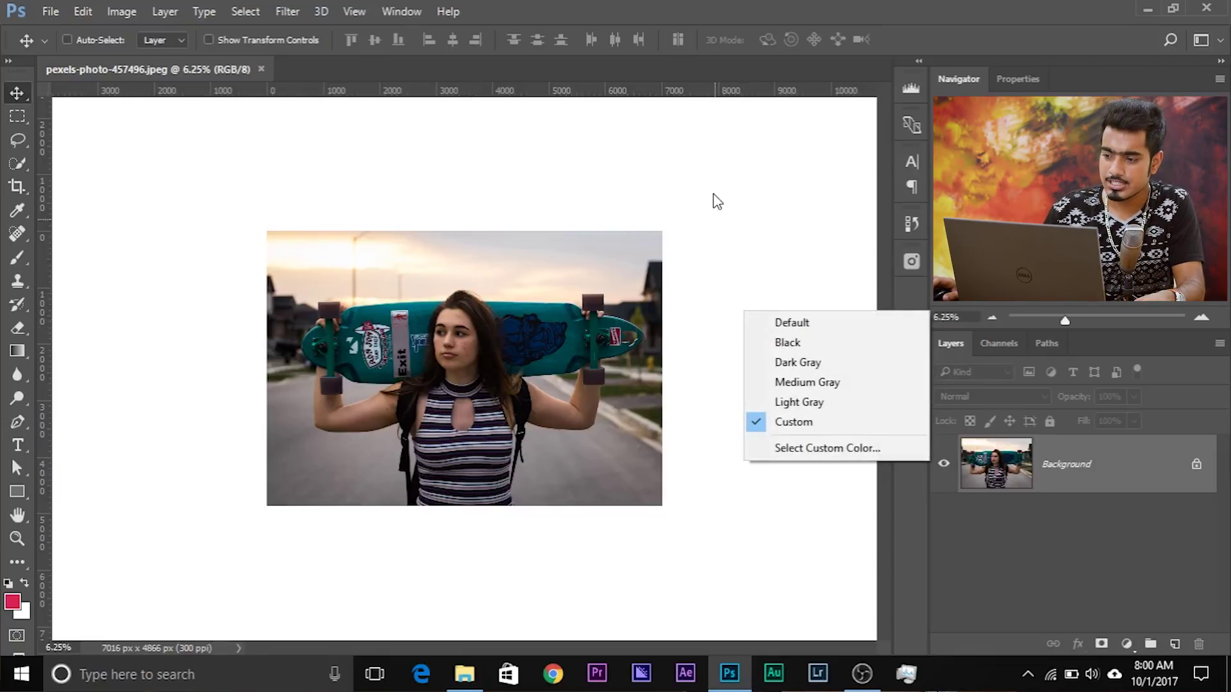
{"action": "right_click", "coordinate": [734, 202]}
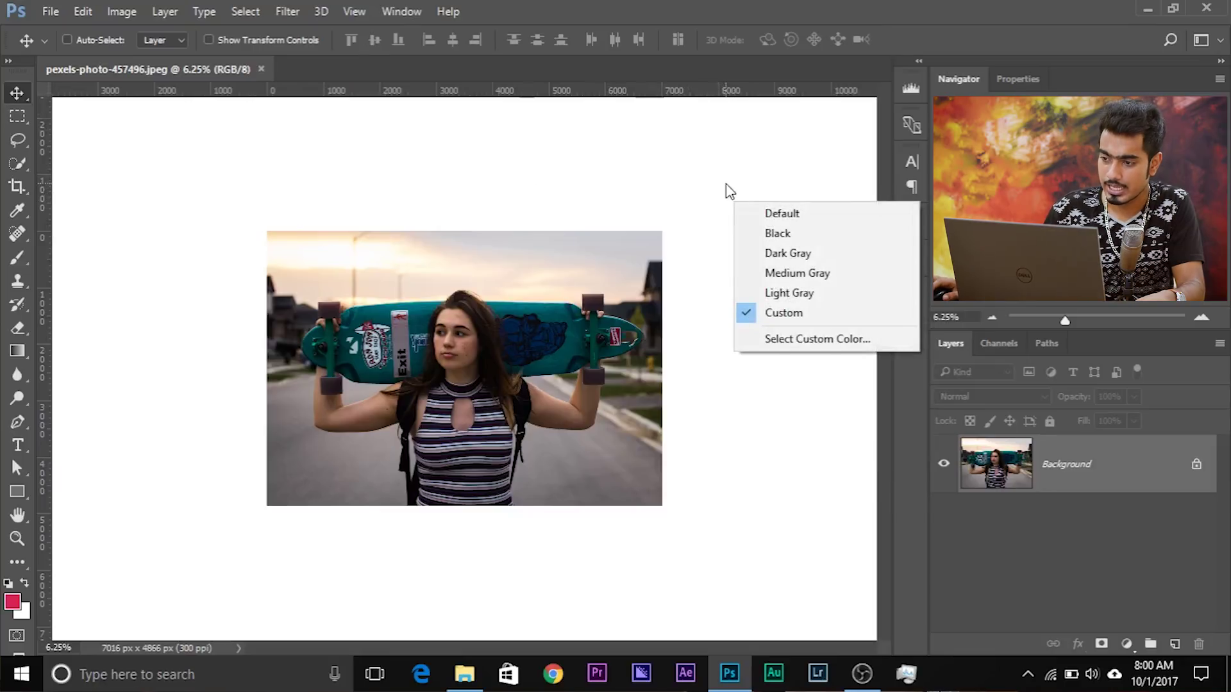
{"action": "left_click", "coordinate": [761, 214]}
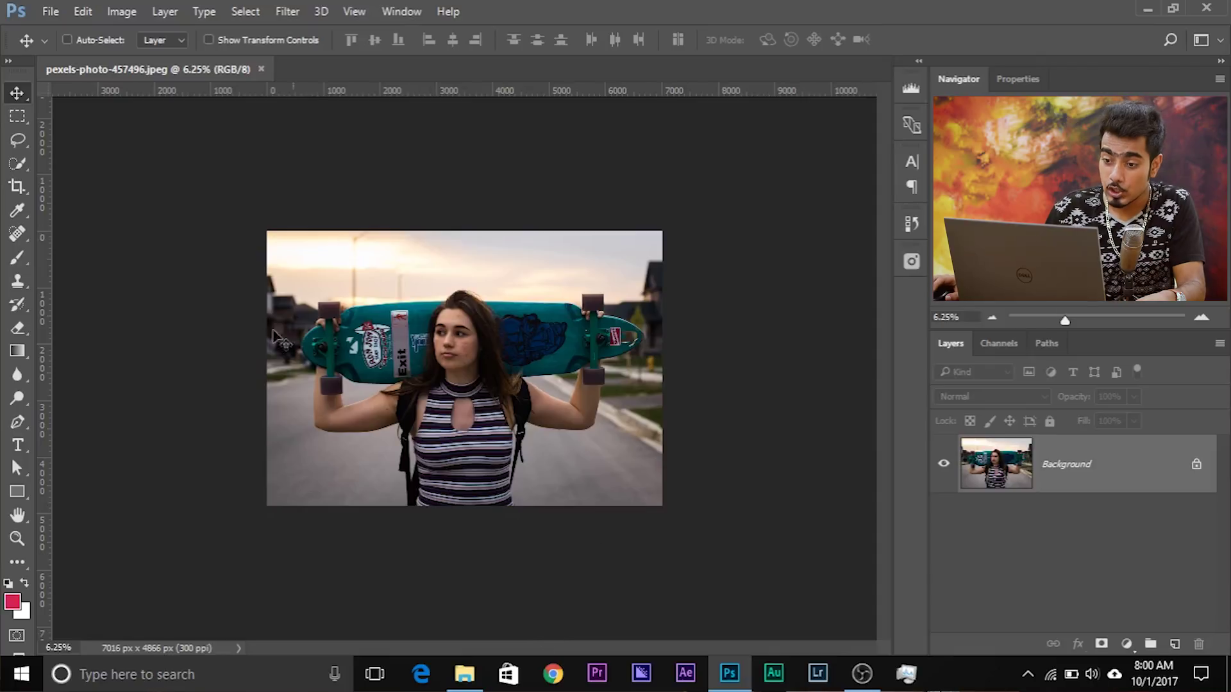
Step: Reapply the saved custom colour to the area around the canvas
{"action": "right_click", "coordinate": [735, 211]}
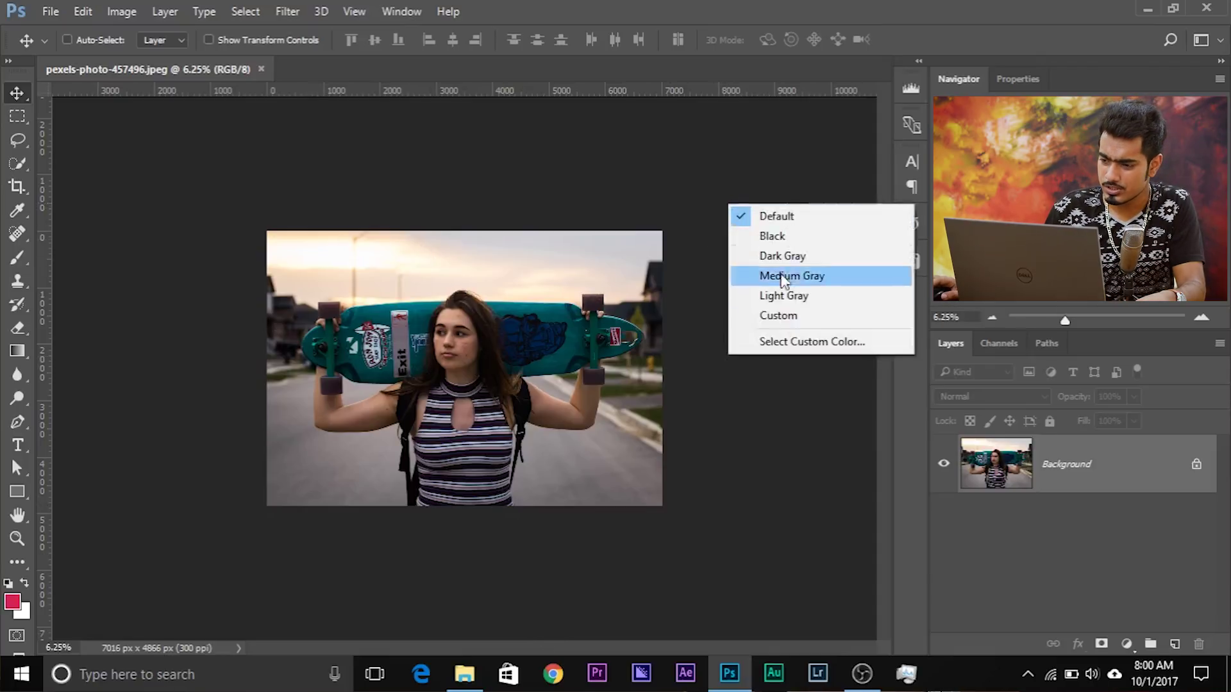
{"action": "left_click", "coordinate": [794, 317]}
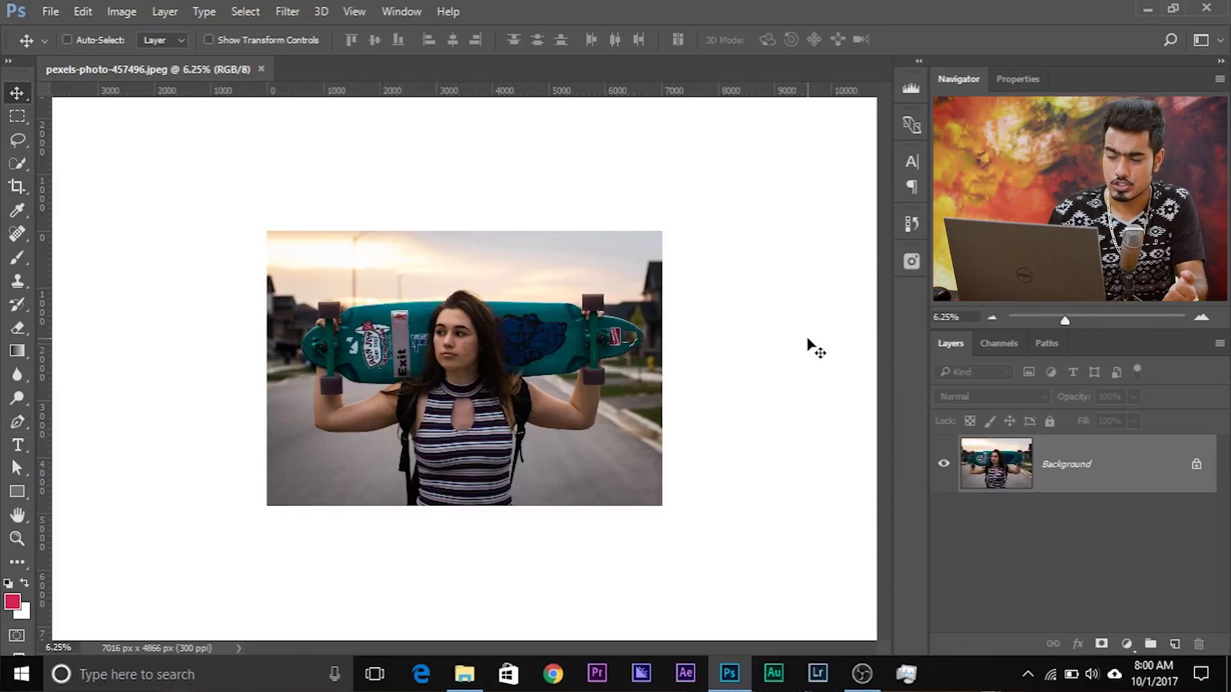
{"action": "key", "text": "ctrl+plus"}
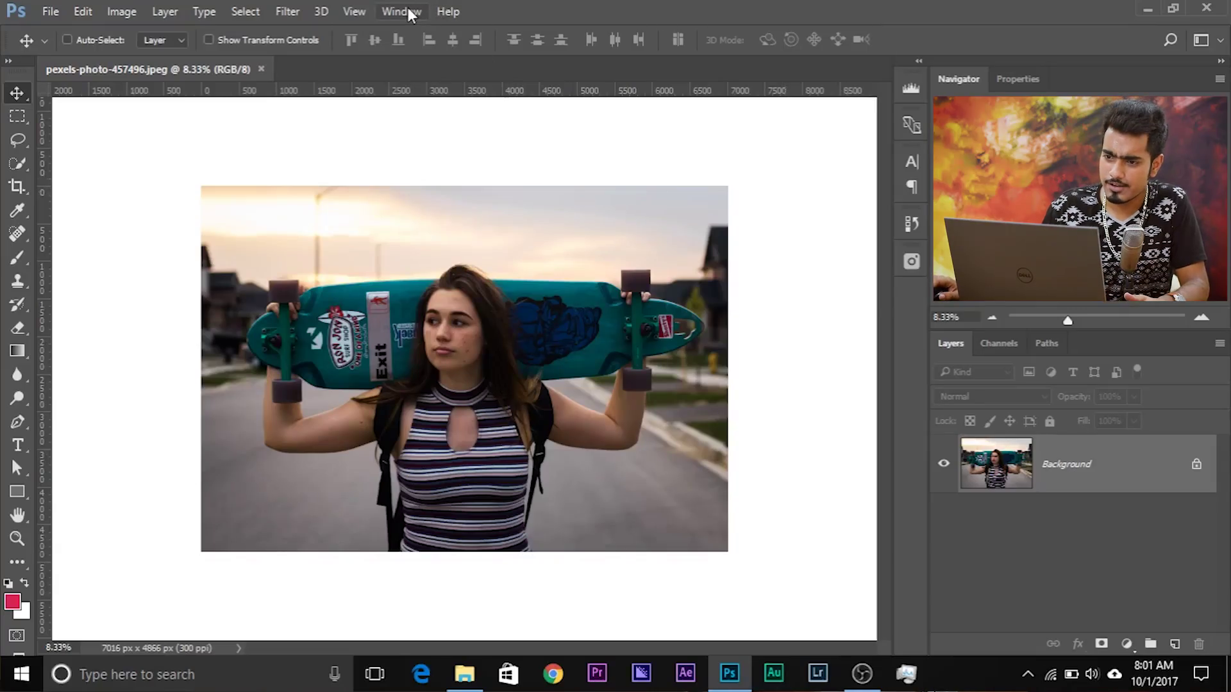
Step: Open a new window for pexels-photo-457496.jpeg so the same photo has two views
{"action": "left_click", "coordinate": [407, 11]}
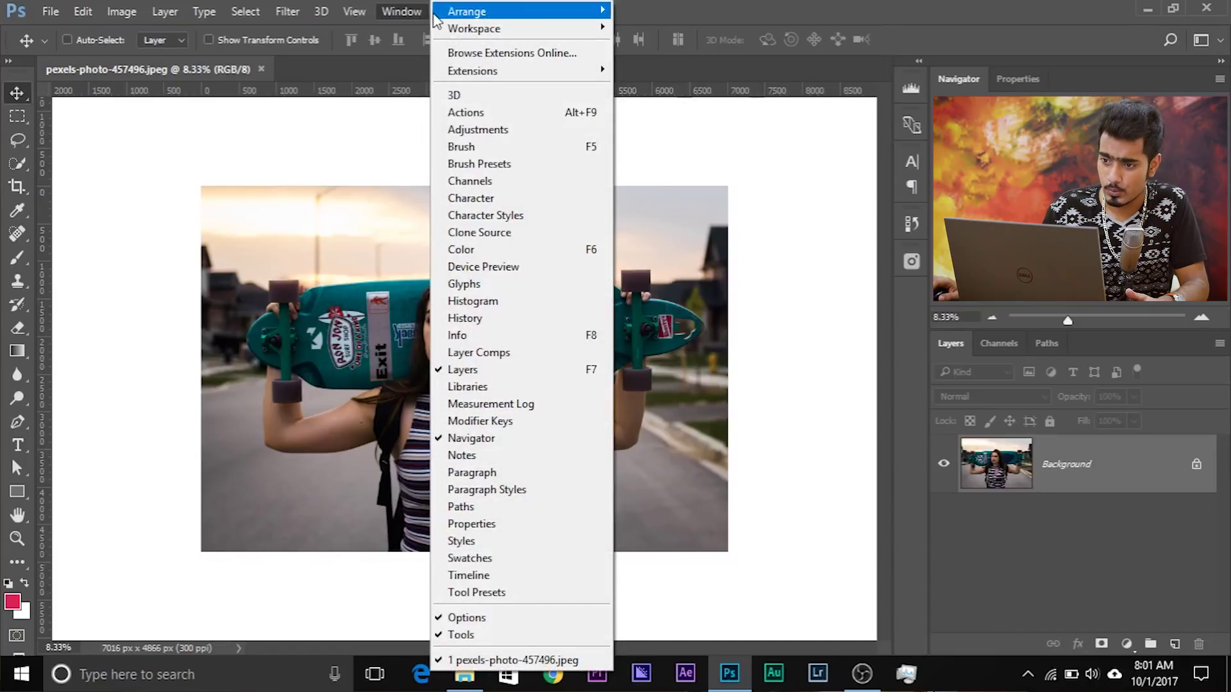
{"action": "mouse_move", "coordinate": [436, 16]}
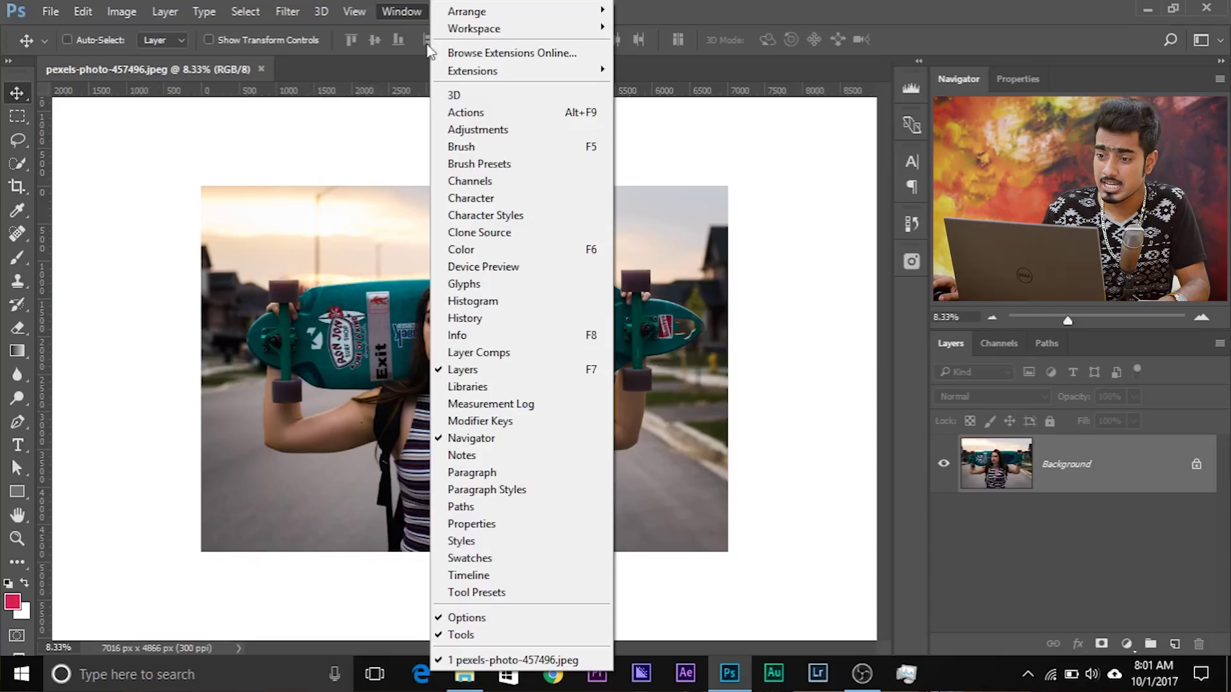
{"action": "mouse_move", "coordinate": [512, 13]}
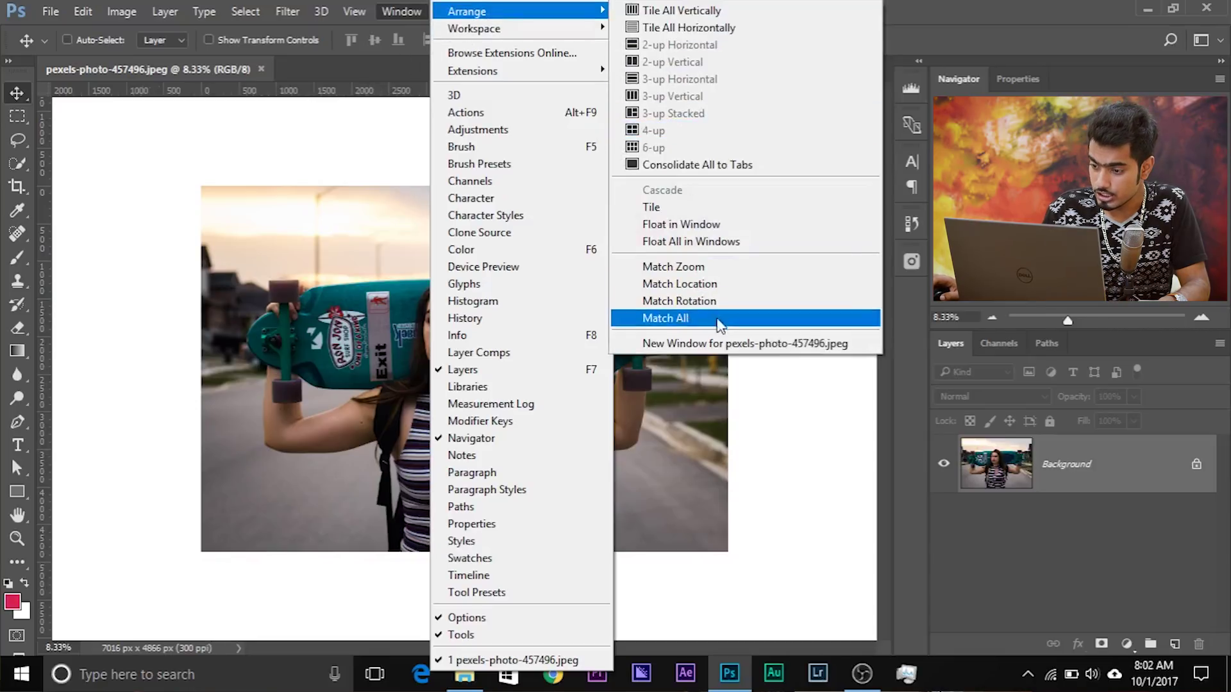
{"action": "left_click", "coordinate": [720, 344]}
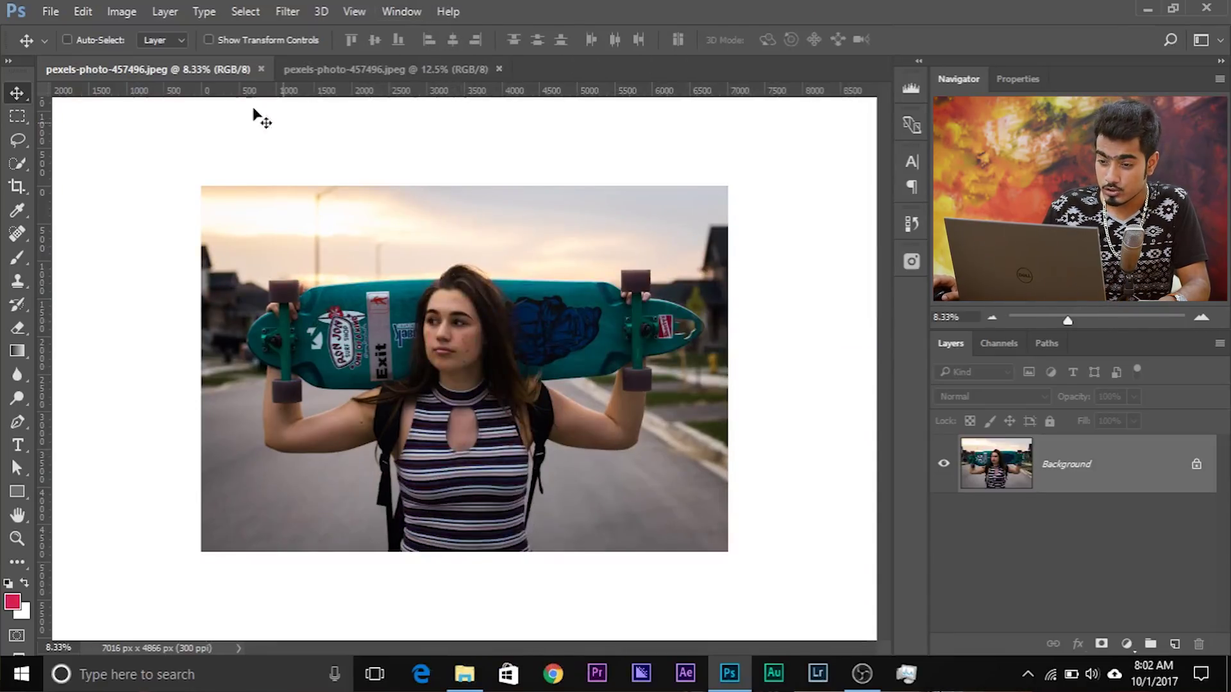
Step: Compare the two windows of the photo by switching back and forth between them
{"action": "left_click", "coordinate": [343, 71]}
{"action": "left_click", "coordinate": [198, 70]}
{"action": "left_click", "coordinate": [394, 76]}
{"action": "left_click", "coordinate": [233, 74]}
{"action": "left_click", "coordinate": [352, 74]}
{"action": "left_click", "coordinate": [225, 76]}
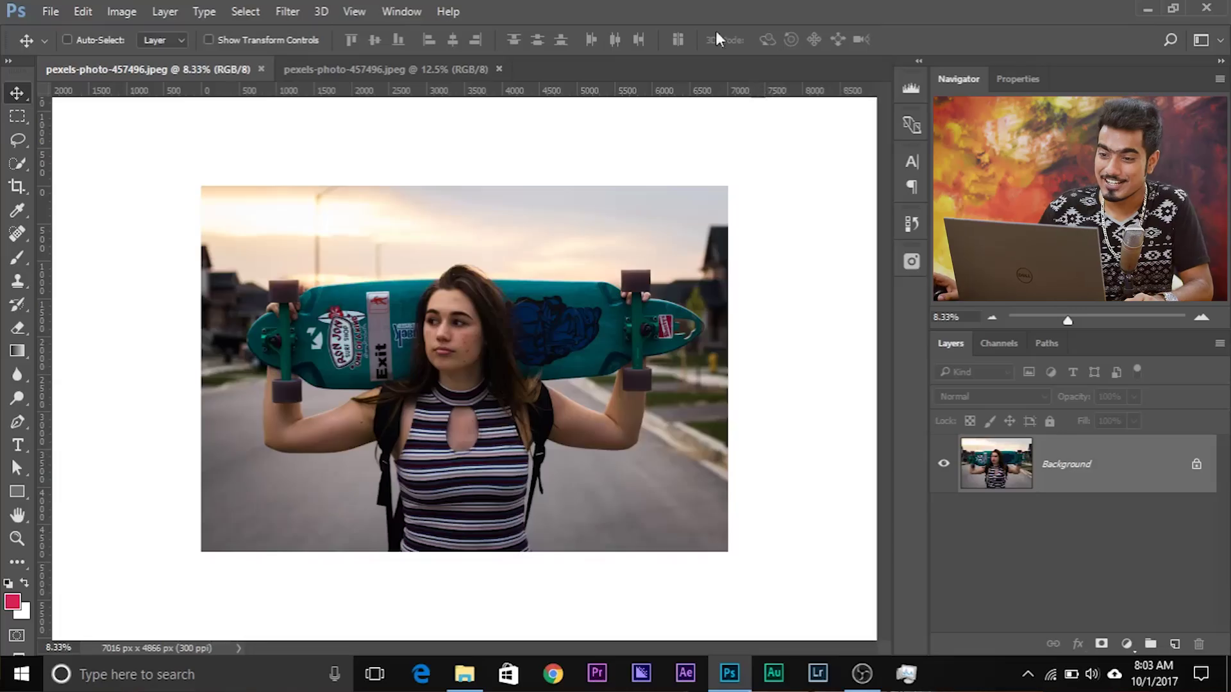
Step: Arrange the two photo windows side by side in a 2-up Vertical layout
{"action": "left_click", "coordinate": [403, 12]}
{"action": "mouse_move", "coordinate": [457, 16]}
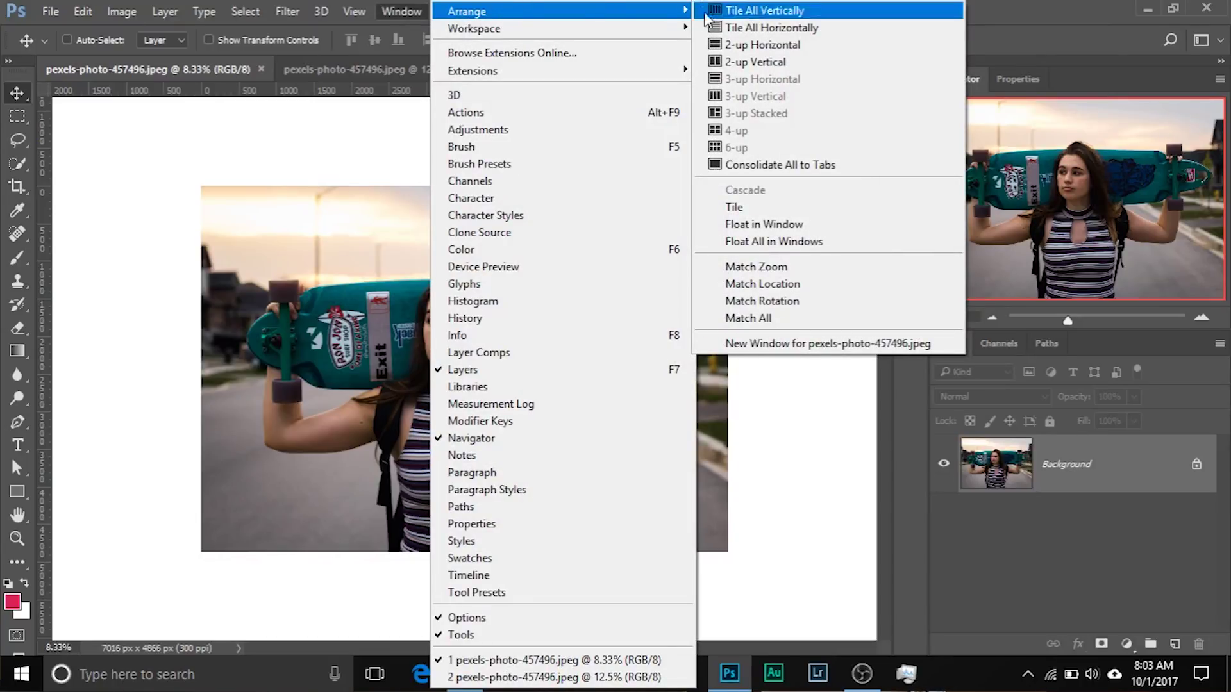
{"action": "left_click", "coordinate": [740, 63]}
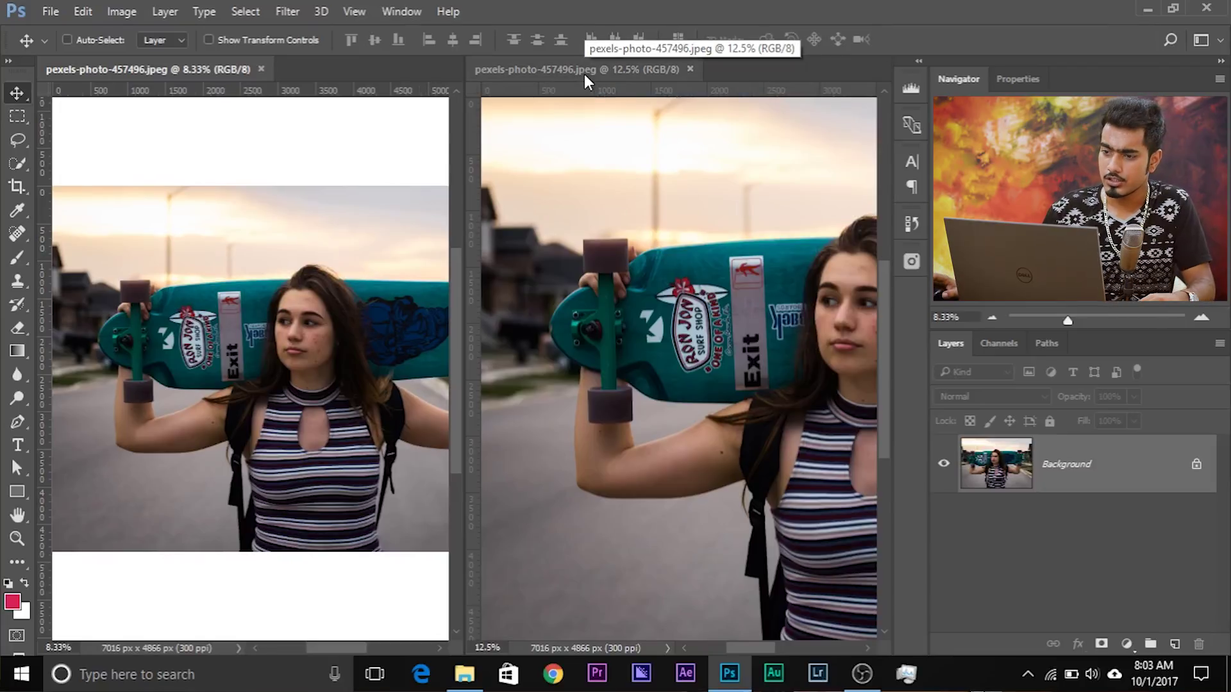
{"action": "left_click", "coordinate": [556, 72]}
{"action": "left_click_drag", "start_coordinate": [1090, 74], "coordinate": [570, 78]}
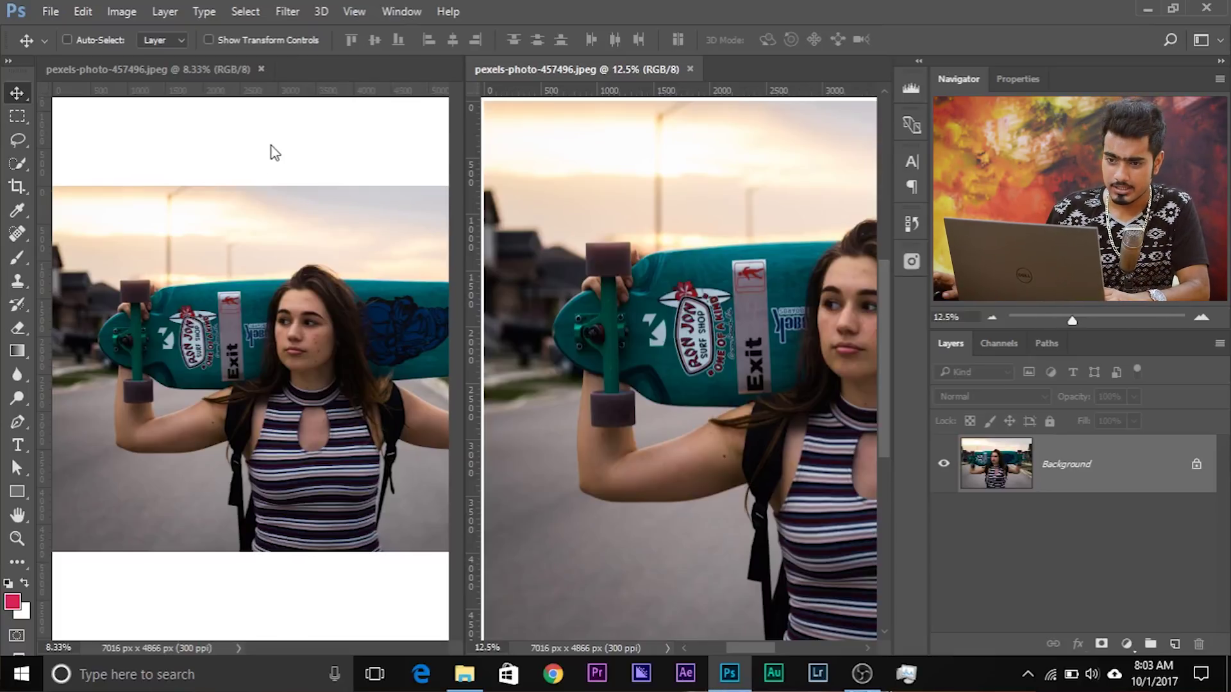
Step: Zoom the original photo window to 33.3% and centre it on the woman's face
{"action": "left_click", "coordinate": [208, 68]}
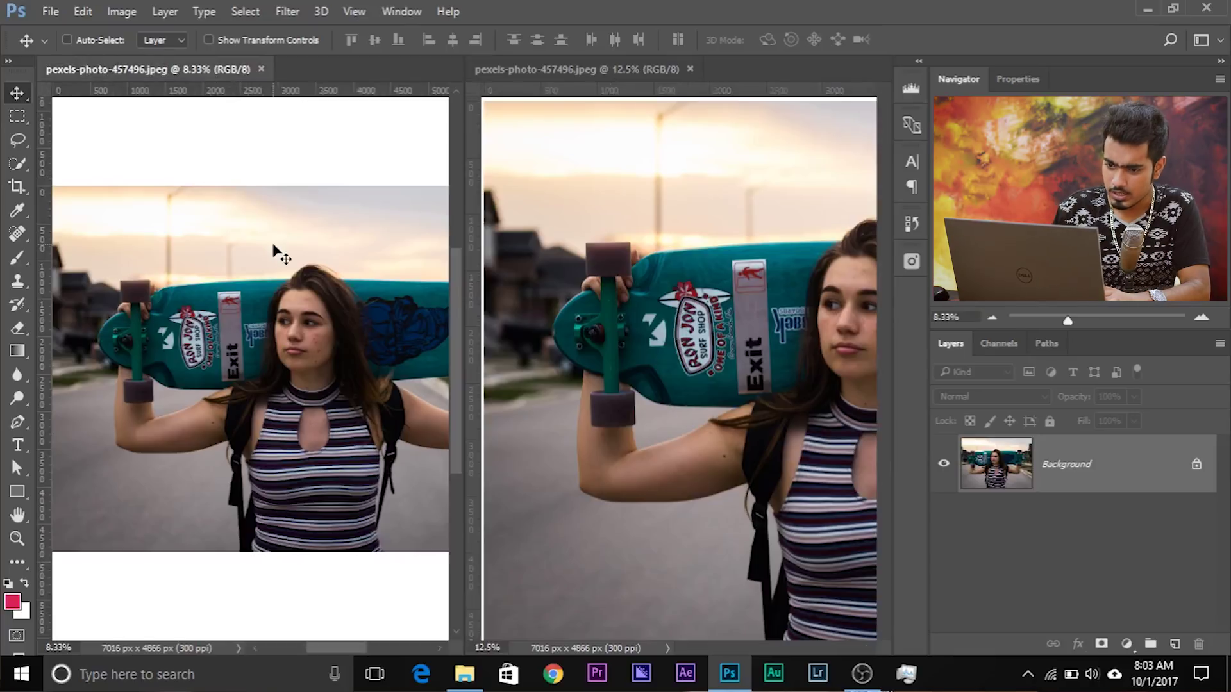
{"action": "key", "text": "ctrl+plus"}
{"action": "key", "text": "ctrl+plus"}
{"action": "key", "text": "ctrl+plus"}
{"action": "key", "text": "ctrl+plus"}
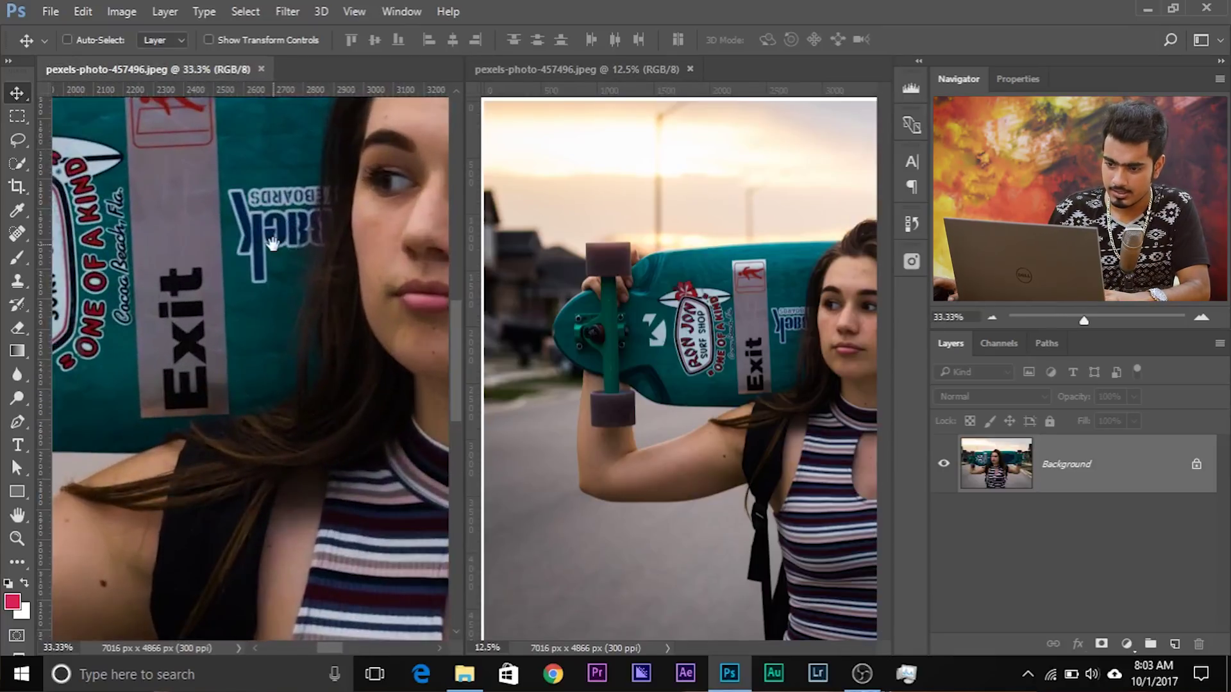
{"action": "left_click_drag", "start_coordinate": [334, 191], "coordinate": [126, 313]}
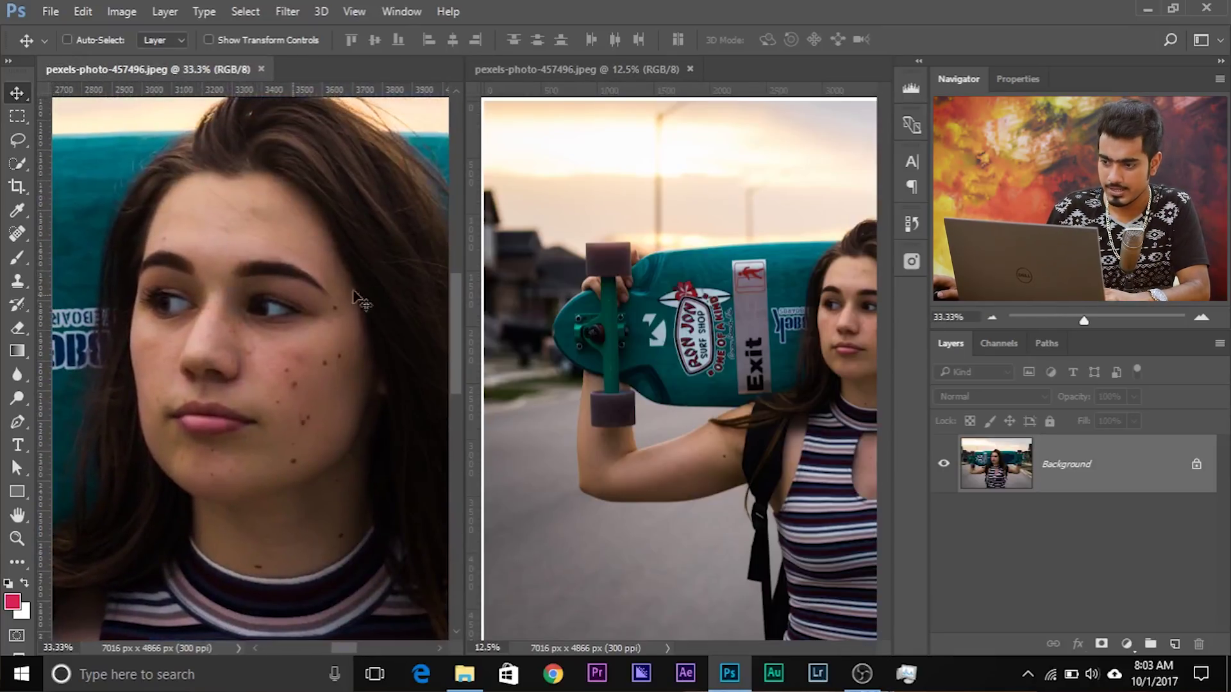
Step: Zoom the second photo window out to 5% so it shows the entire image
{"action": "left_click", "coordinate": [582, 75]}
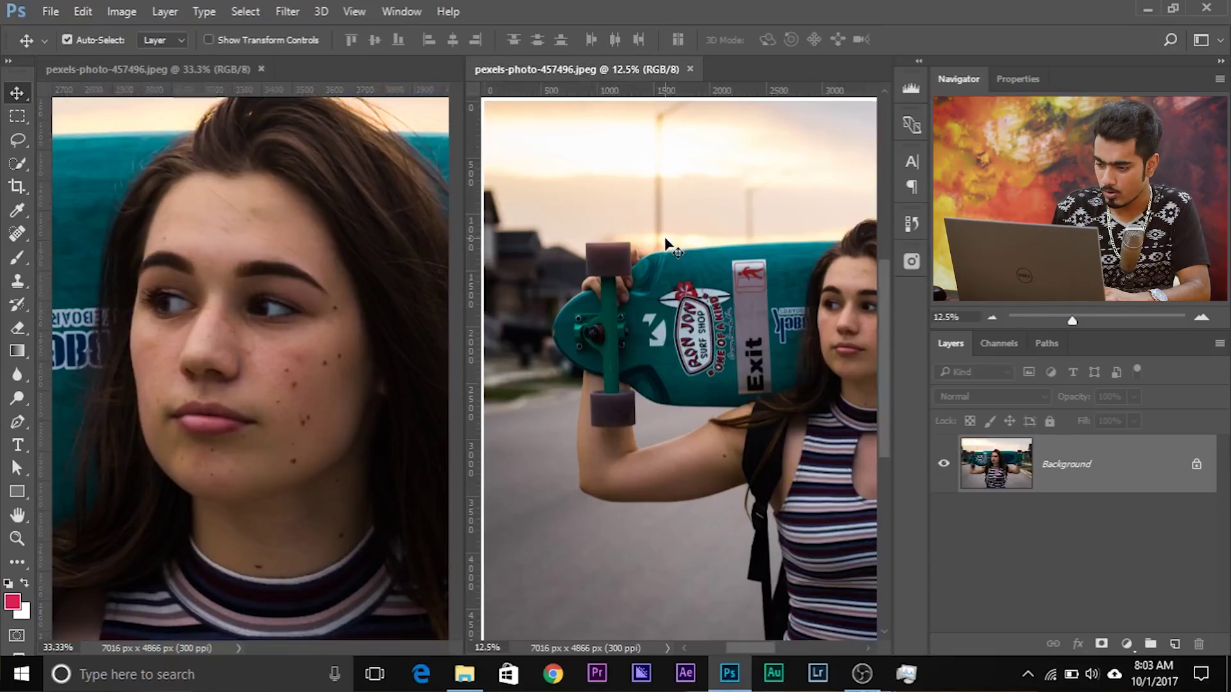
{"action": "key", "text": "ctrl+minus"}
{"action": "key", "text": "ctrl+minus"}
{"action": "key", "text": "ctrl+minus"}
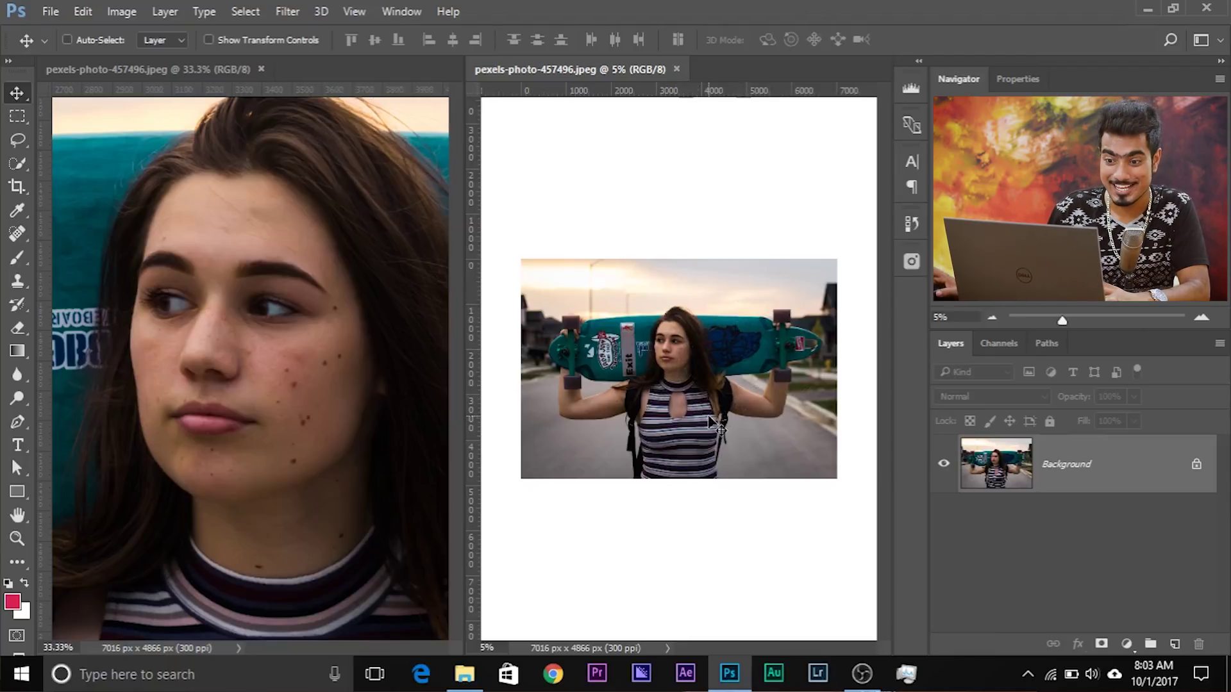
Step: Add a new layer named Blemish above the Background layer
{"action": "left_click", "coordinate": [199, 97]}
{"action": "key", "text": "ctrl+plus"}
{"action": "key", "text": "ctrl+plus"}
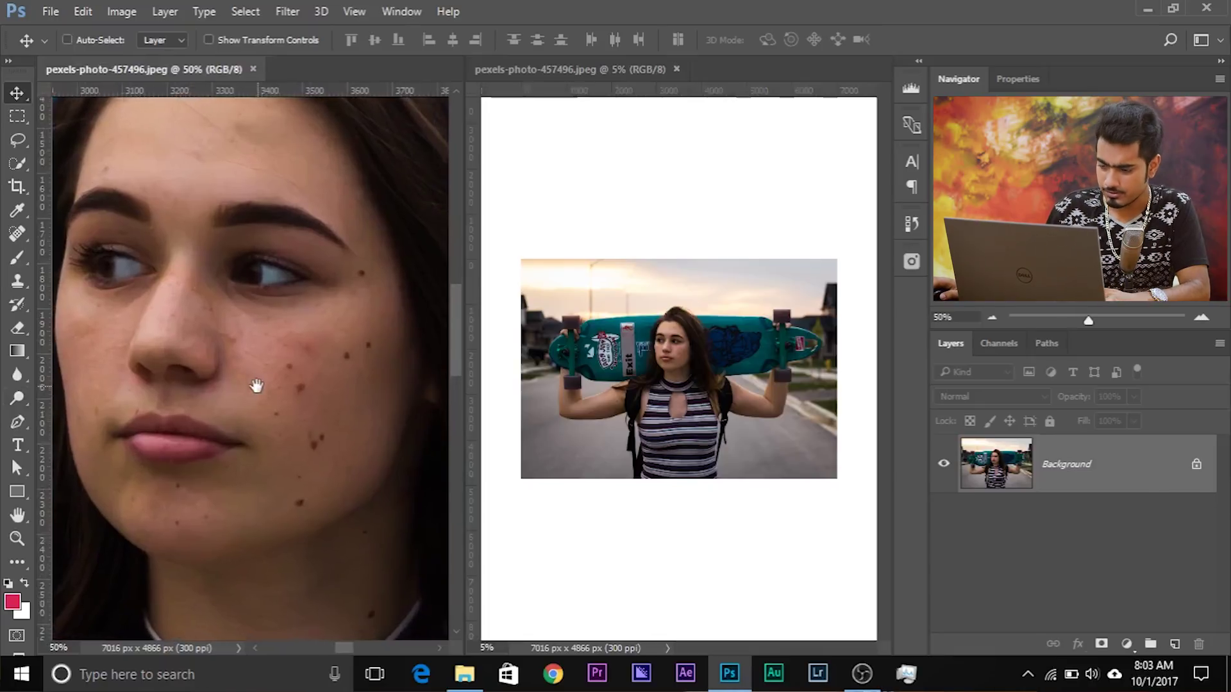
{"action": "left_click", "coordinate": [1176, 645]}
{"action": "double_click", "coordinate": [1067, 465]}
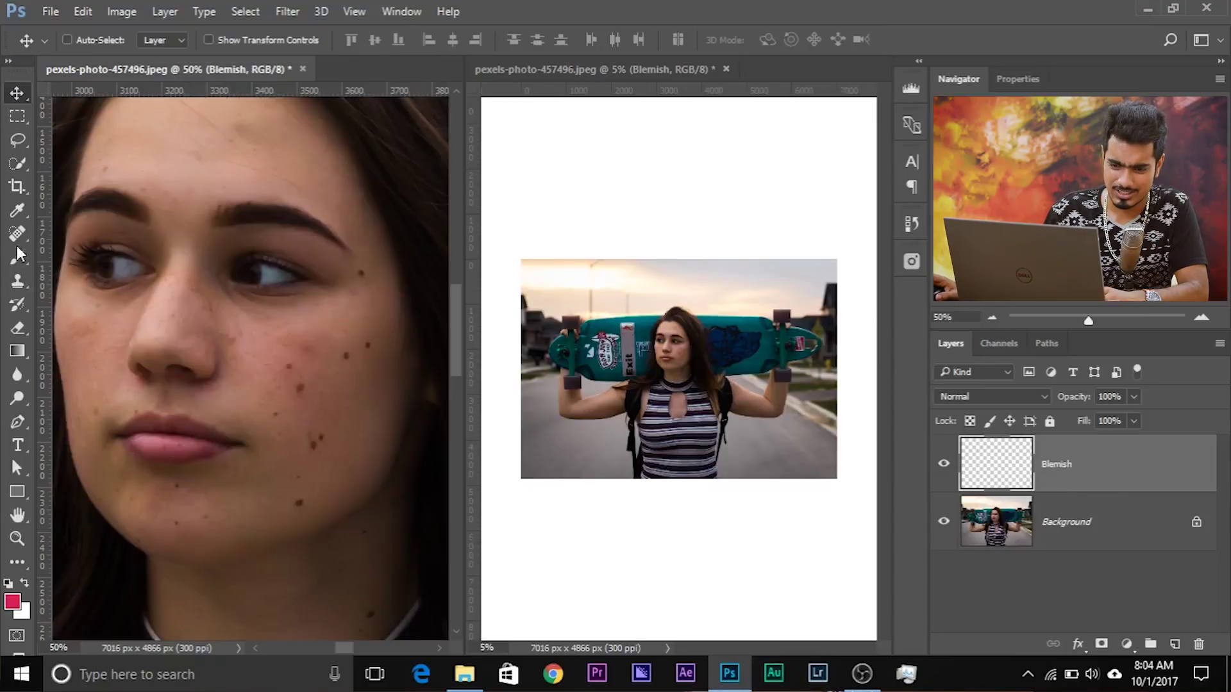
Step: Set up the Spot Healing Brush with Lighten mode and a 49 px brush size
{"action": "right_click", "coordinate": [18, 235]}
{"action": "left_click", "coordinate": [55, 238]}
{"action": "left_click", "coordinate": [180, 40]}
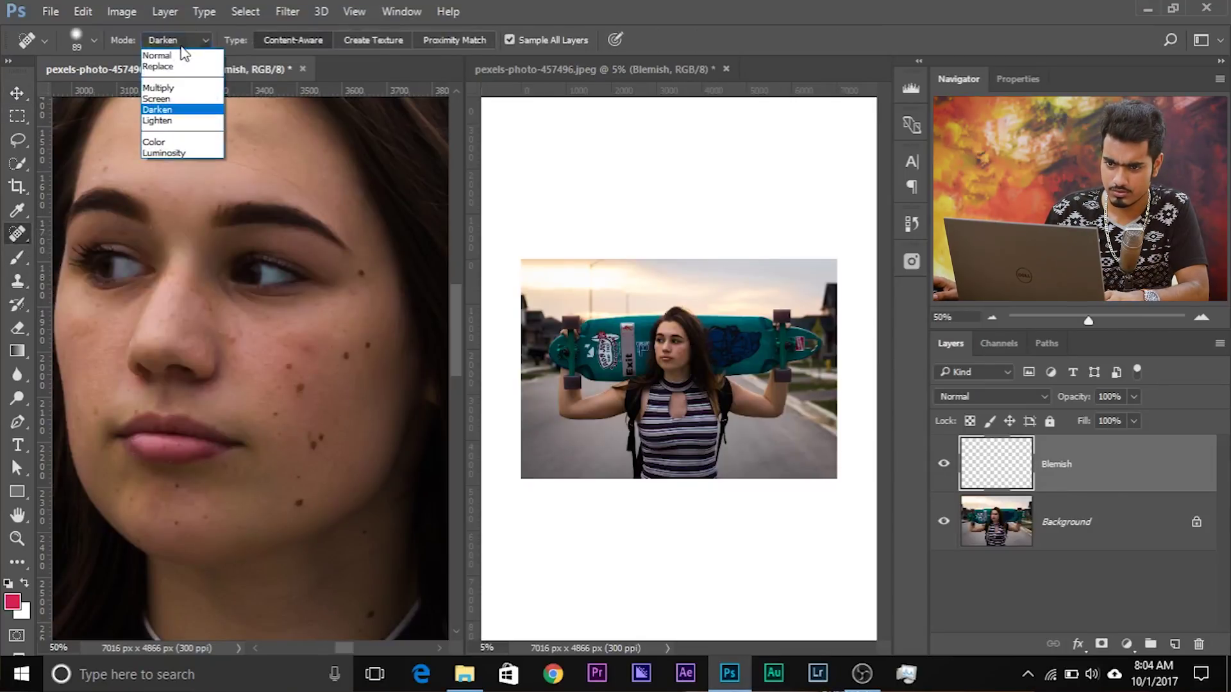
{"action": "left_click", "coordinate": [182, 124]}
{"action": "right_click", "coordinate": [287, 316], "text": "alt"}
{"action": "left_click_drag", "start_coordinate": [287, 316], "coordinate": [283, 317]}
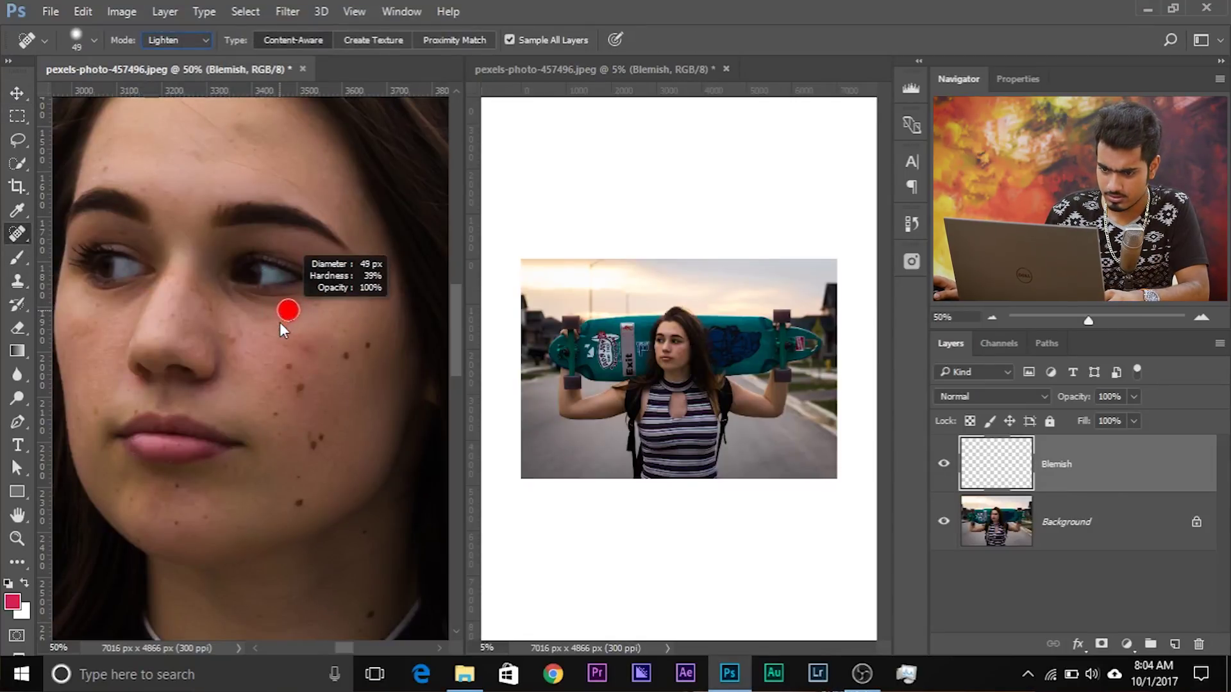
Step: Heal the moles beside the woman's eye and on her upper cheek on the Blemish layer
{"action": "left_click", "coordinate": [361, 272]}
{"action": "left_click", "coordinate": [367, 343]}
{"action": "left_click", "coordinate": [347, 355]}
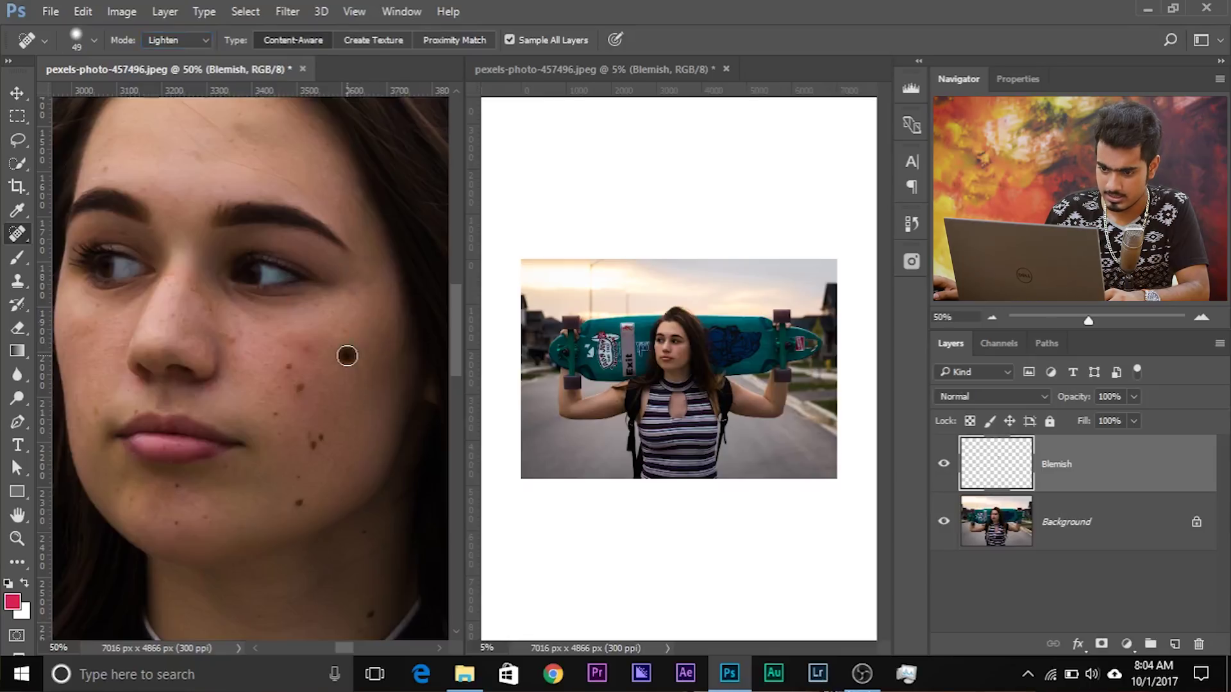
{"action": "left_click", "coordinate": [284, 364]}
{"action": "left_click_drag", "start_coordinate": [299, 383], "coordinate": [290, 367]}
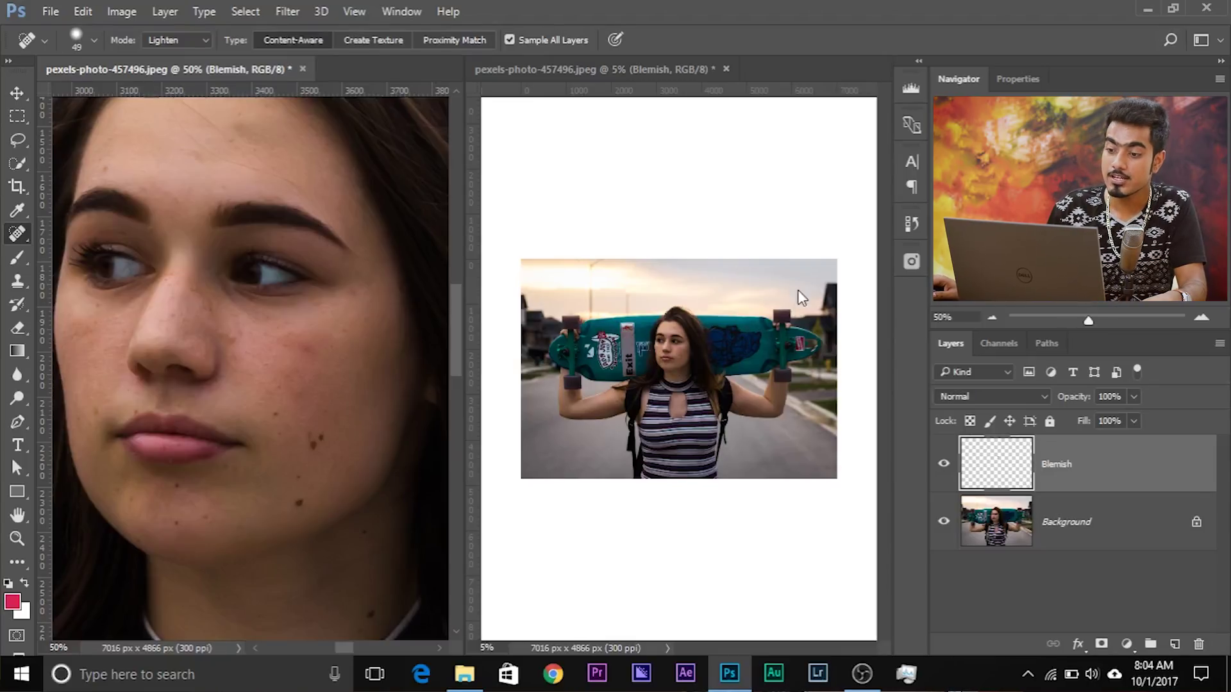
Step: Heal the remaining moles on the woman's lower cheek, beside her mouth and on her chin
{"action": "left_click", "coordinate": [320, 435]}
{"action": "left_click", "coordinate": [274, 412]}
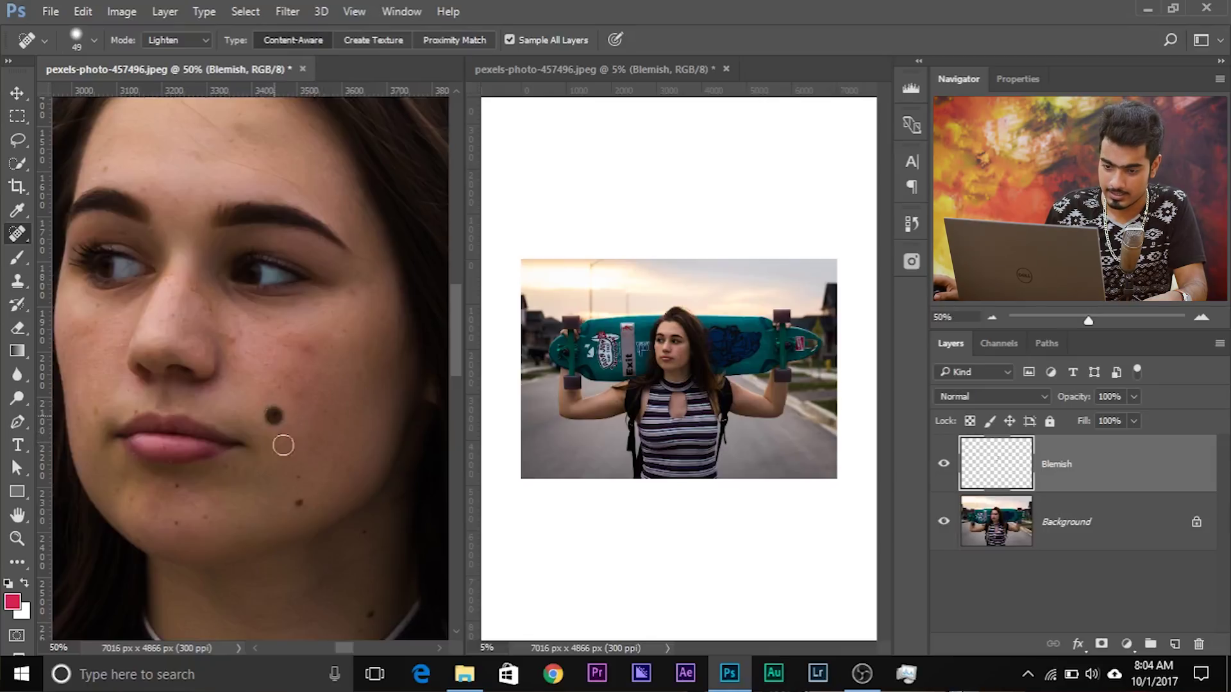
{"action": "left_click", "coordinate": [296, 499]}
{"action": "left_click", "coordinate": [173, 516]}
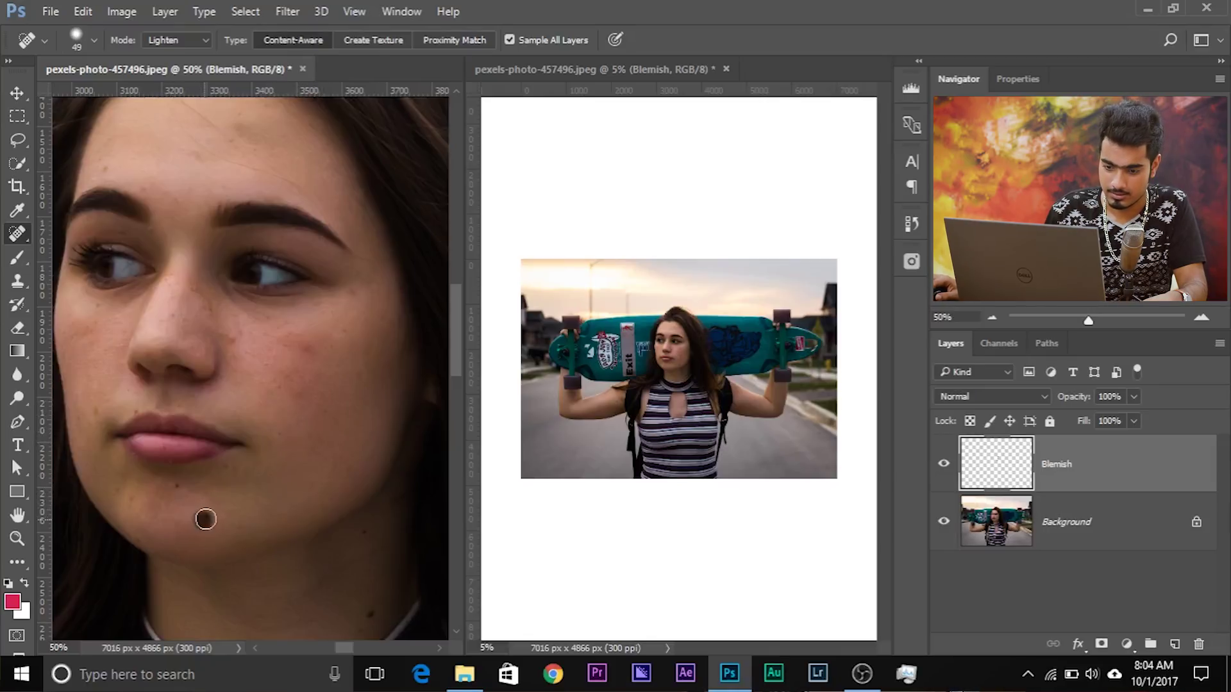
{"action": "left_click", "coordinate": [170, 548]}
{"action": "left_click", "coordinate": [169, 552]}
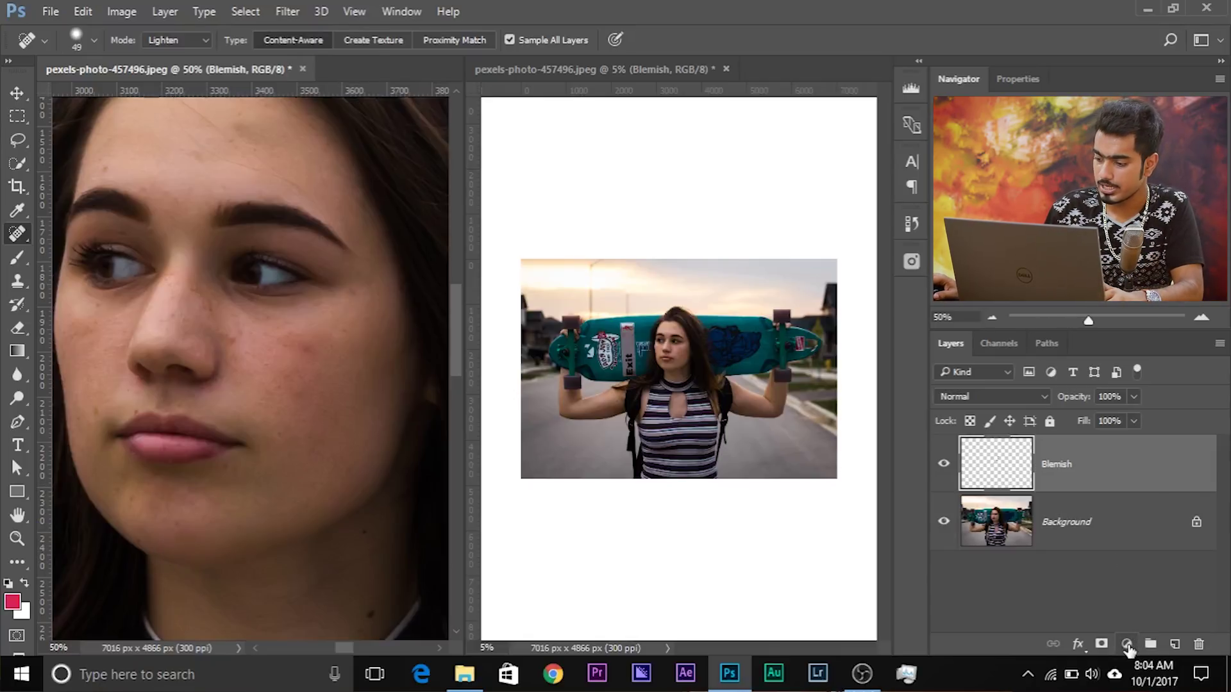
Step: Add a Curves adjustment layer above the Blemish layer and shape its RGB curve into a contrast S-curve with raised highlights
{"action": "left_click", "coordinate": [1127, 644]}
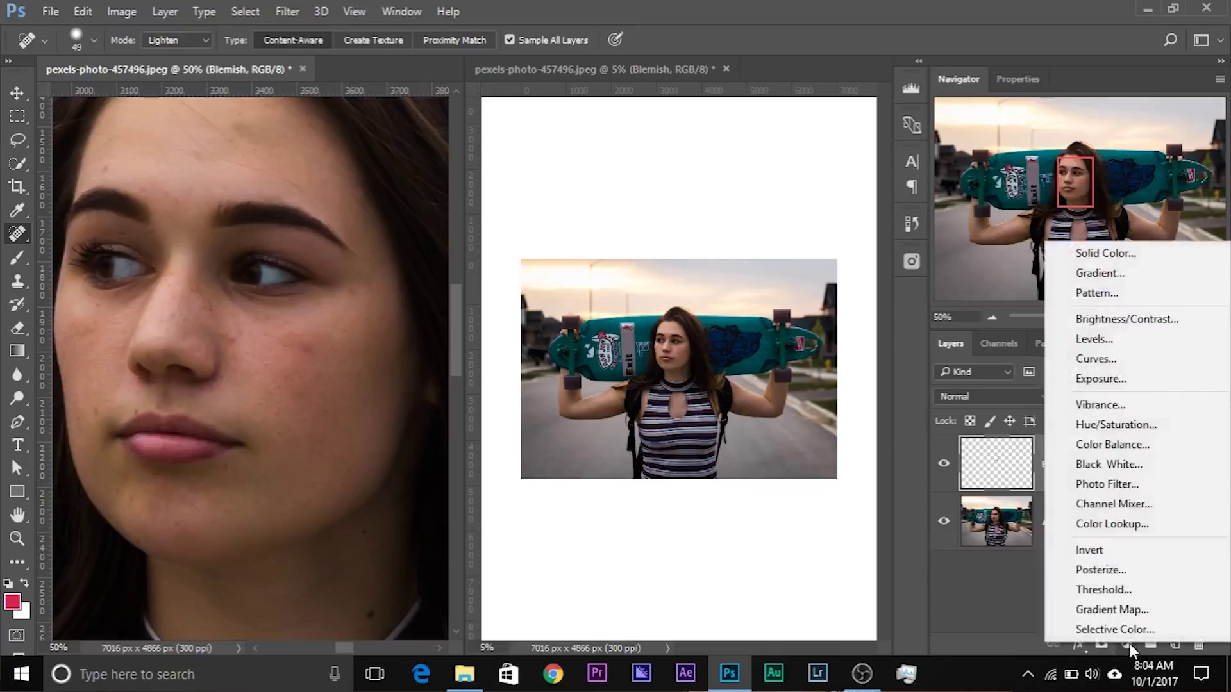
{"action": "left_click", "coordinate": [1116, 359]}
{"action": "left_click_drag", "start_coordinate": [1112, 203], "coordinate": [1108, 181]}
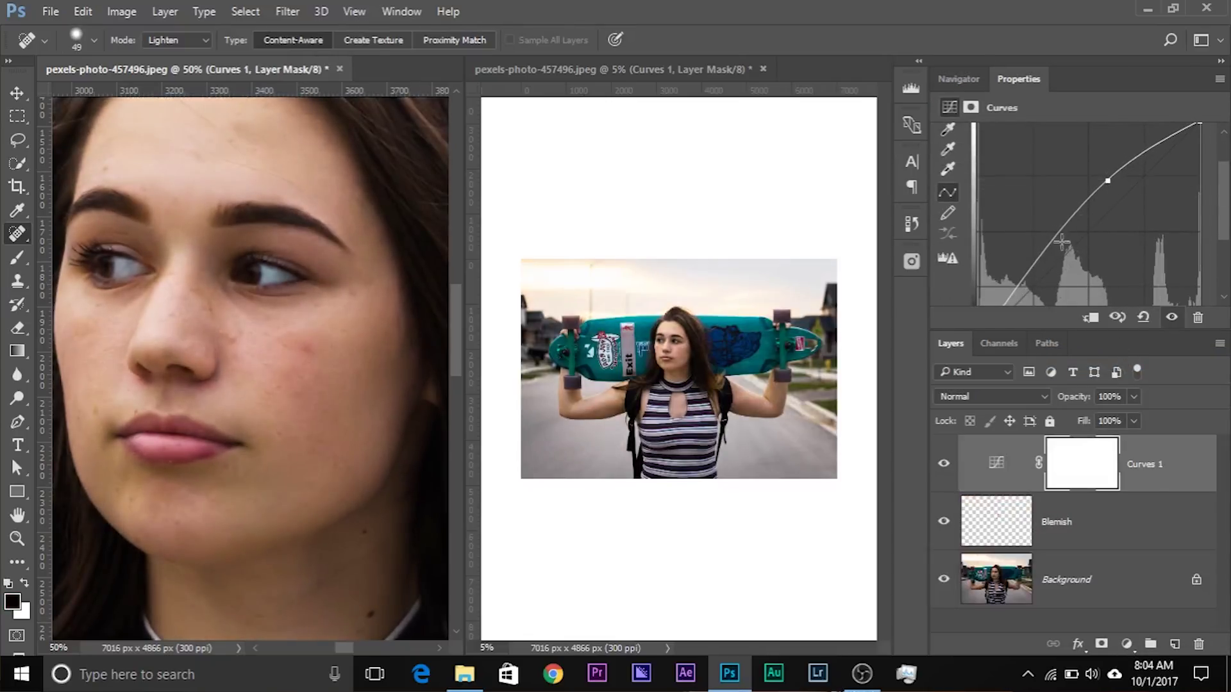
{"action": "left_click_drag", "start_coordinate": [1035, 257], "coordinate": [1050, 261]}
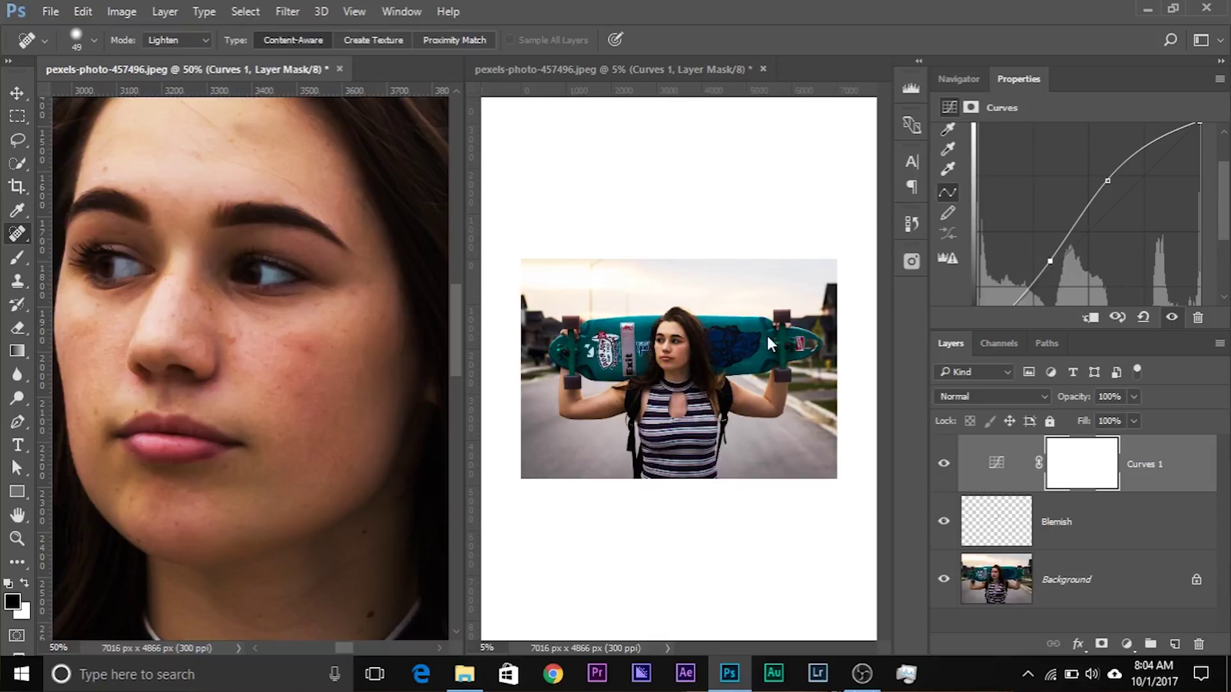
{"action": "left_click_drag", "start_coordinate": [1107, 180], "coordinate": [1113, 179]}
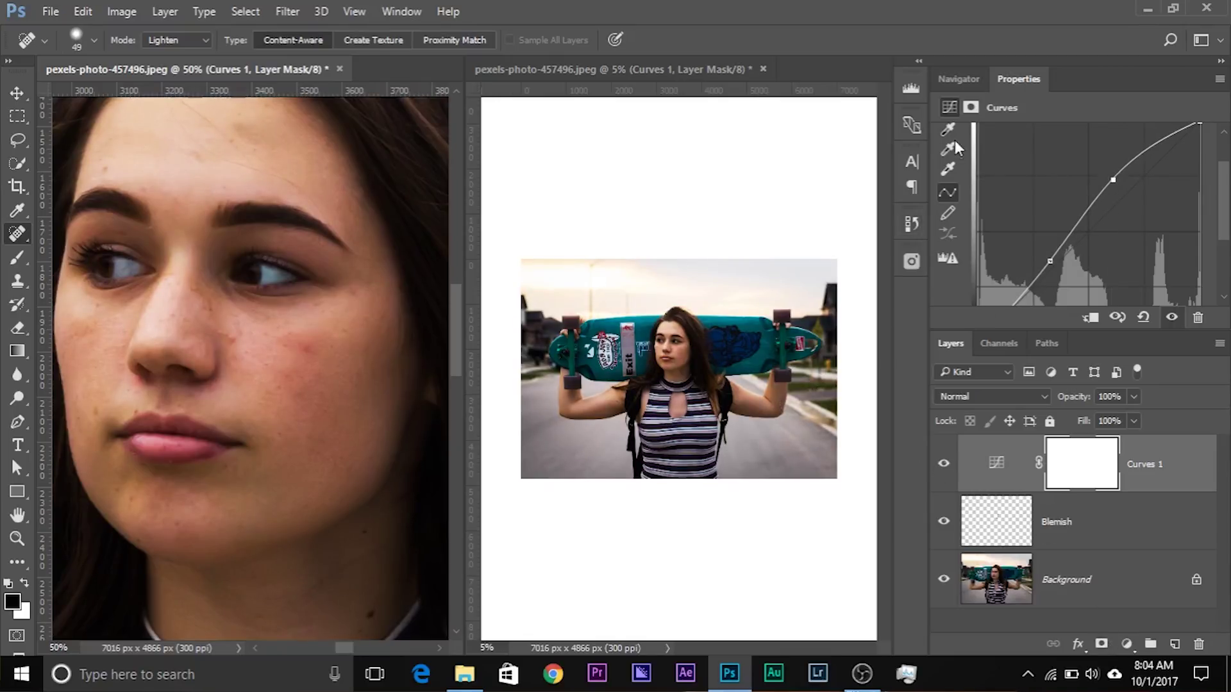
Step: Fade the shadows by lifting the RGB curve's black point to output 26
{"action": "scroll", "coordinate": [956, 184], "scroll_direction": "down", "scroll_amount": 3}
{"action": "left_click_drag", "start_coordinate": [974, 227], "coordinate": [971, 204]}
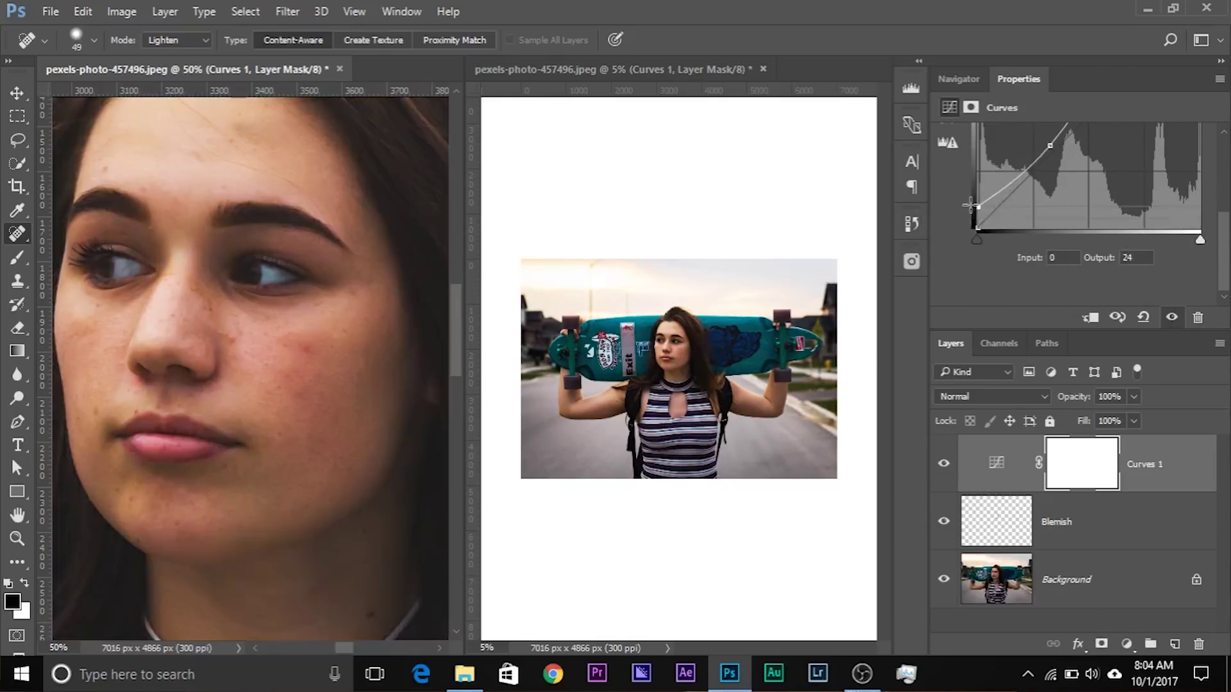
{"action": "scroll", "coordinate": [294, 412], "scroll_direction": "down", "scroll_amount": 3}
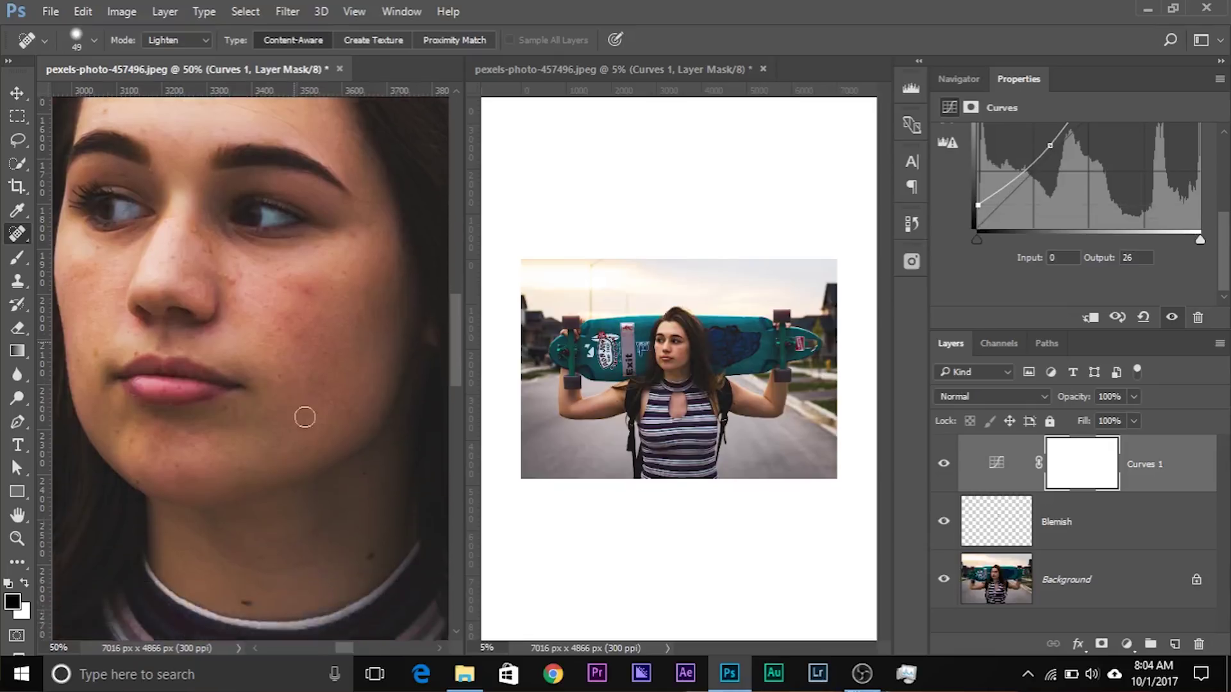
{"action": "scroll", "coordinate": [322, 418], "scroll_direction": "up", "scroll_amount": 3}
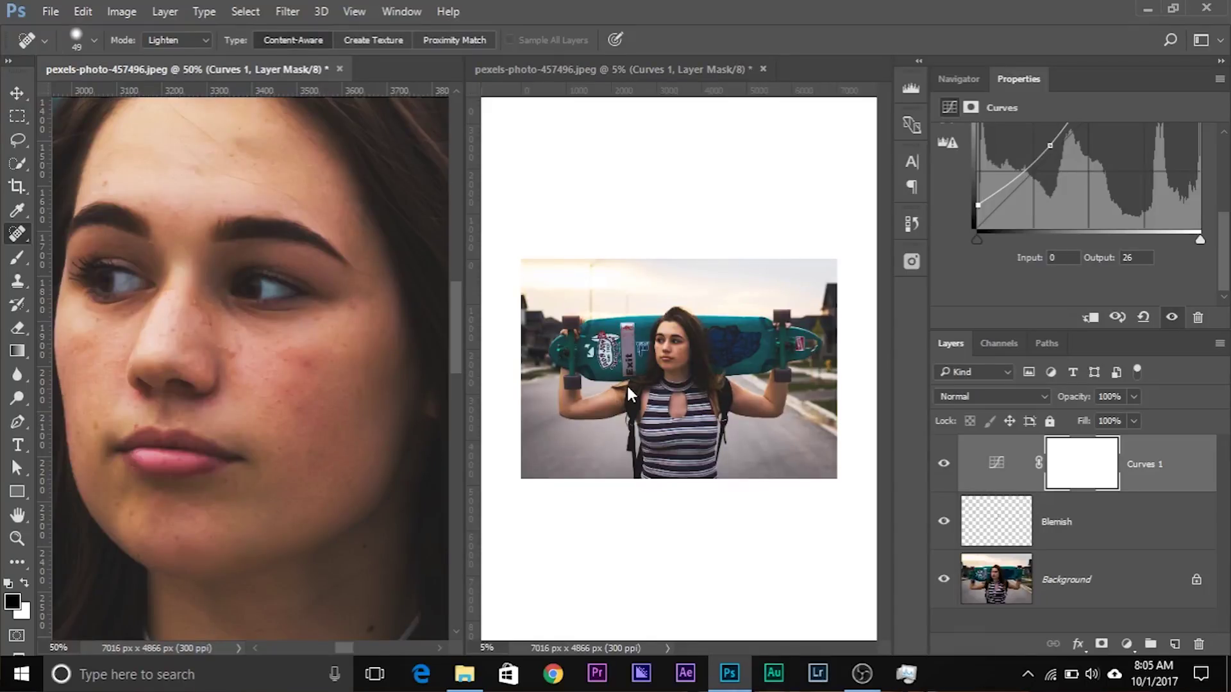
Step: Raise the Red channel curve in the highlights and lower its shadow point to input 86, output 74
{"action": "scroll", "coordinate": [1069, 203], "scroll_direction": "up", "scroll_amount": 3}
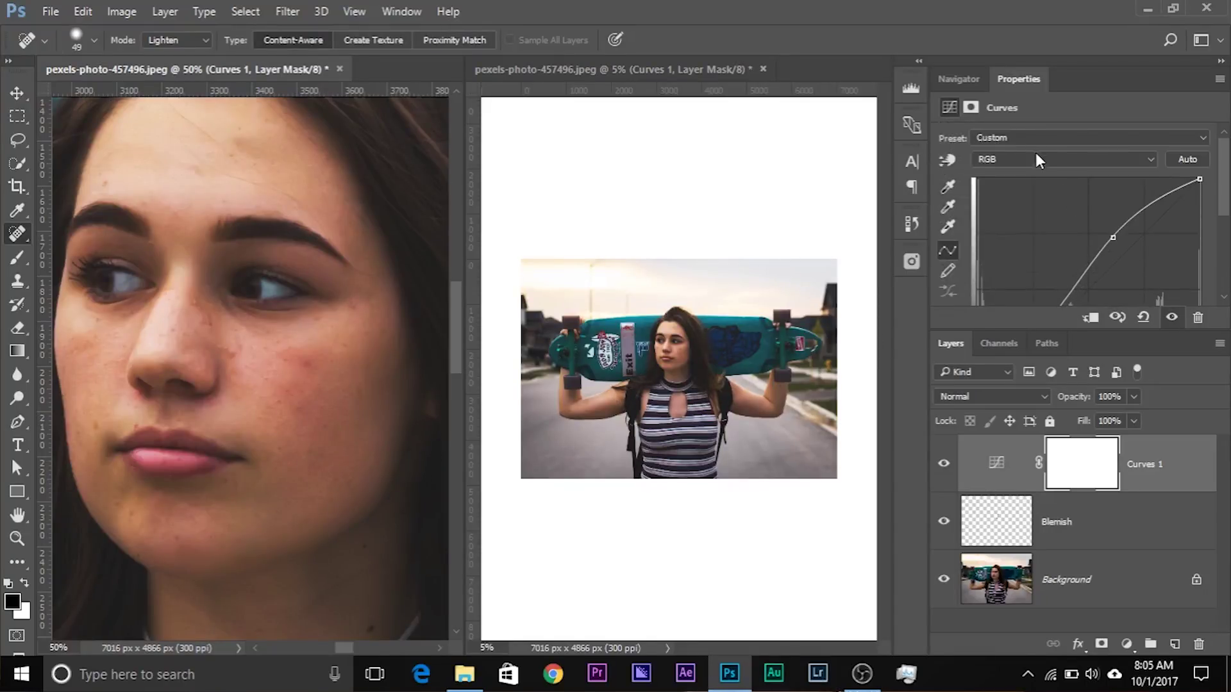
{"action": "left_click", "coordinate": [1036, 159]}
{"action": "left_click", "coordinate": [1049, 191]}
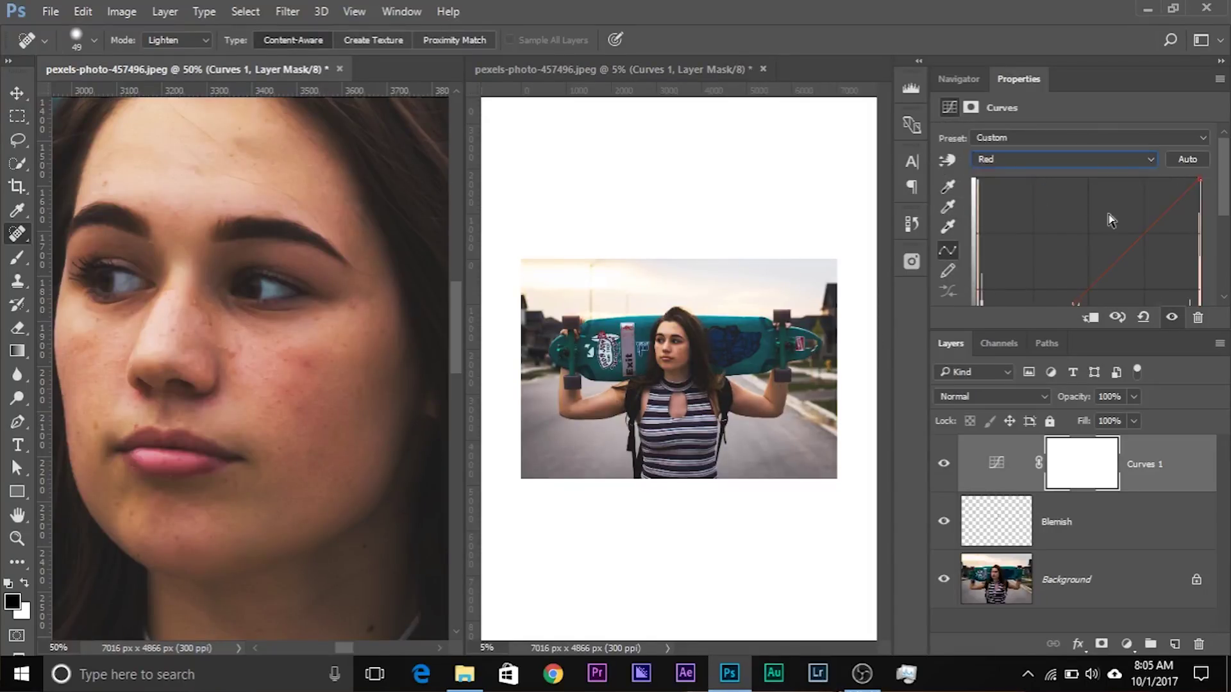
{"action": "left_click_drag", "start_coordinate": [1149, 168], "coordinate": [1137, 185]}
{"action": "scroll", "coordinate": [1084, 212], "scroll_direction": "down", "scroll_amount": 2}
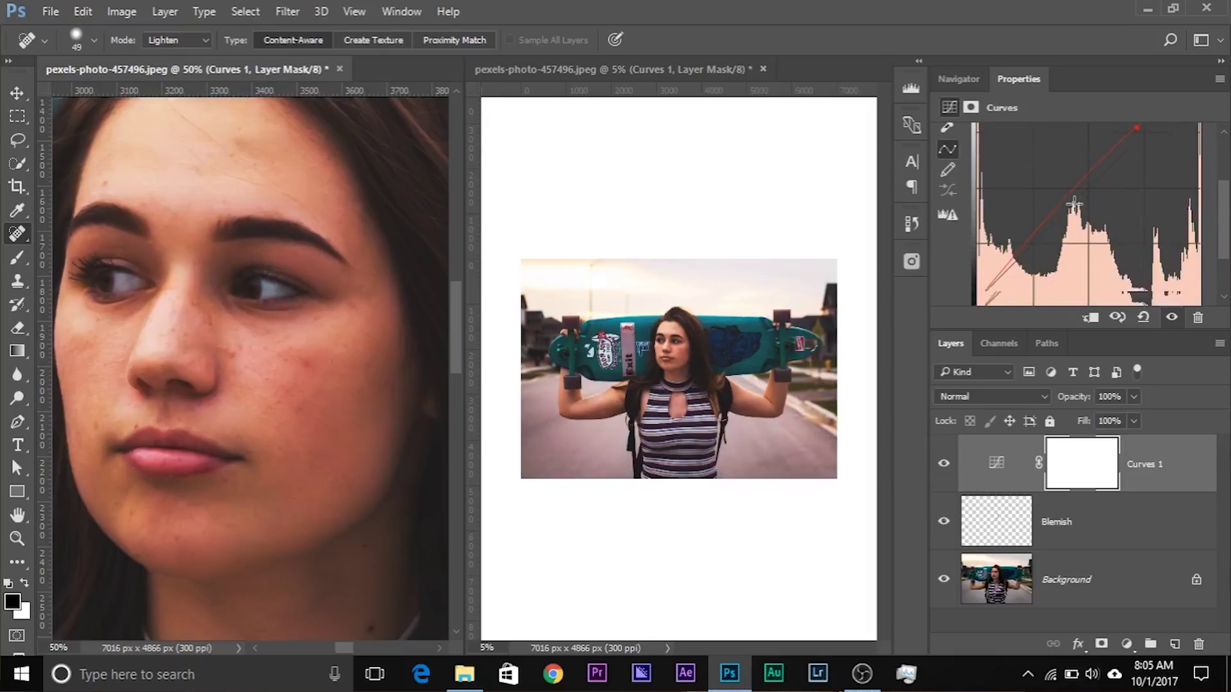
{"action": "scroll", "coordinate": [1075, 204], "scroll_direction": "down", "scroll_amount": 2}
{"action": "left_click_drag", "start_coordinate": [1053, 203], "coordinate": [1052, 207]}
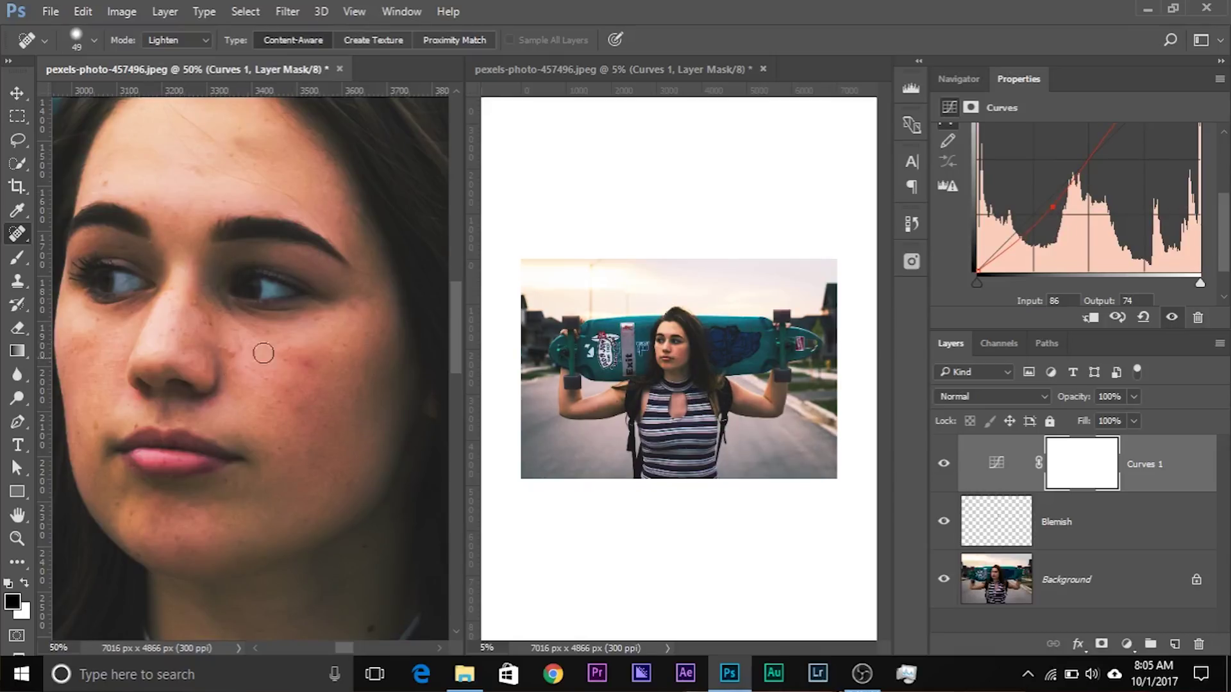
Step: Refine the Red channel's highlight point and set its shadow point to input 89, output 72
{"action": "scroll", "coordinate": [1016, 202], "scroll_direction": "up", "scroll_amount": 3}
{"action": "left_click_drag", "start_coordinate": [1147, 203], "coordinate": [1143, 206]}
{"action": "scroll", "coordinate": [1040, 206], "scroll_direction": "down", "scroll_amount": 3}
{"action": "left_click", "coordinate": [1048, 193]}
{"action": "left_click_drag", "start_coordinate": [1048, 193], "coordinate": [1055, 195]}
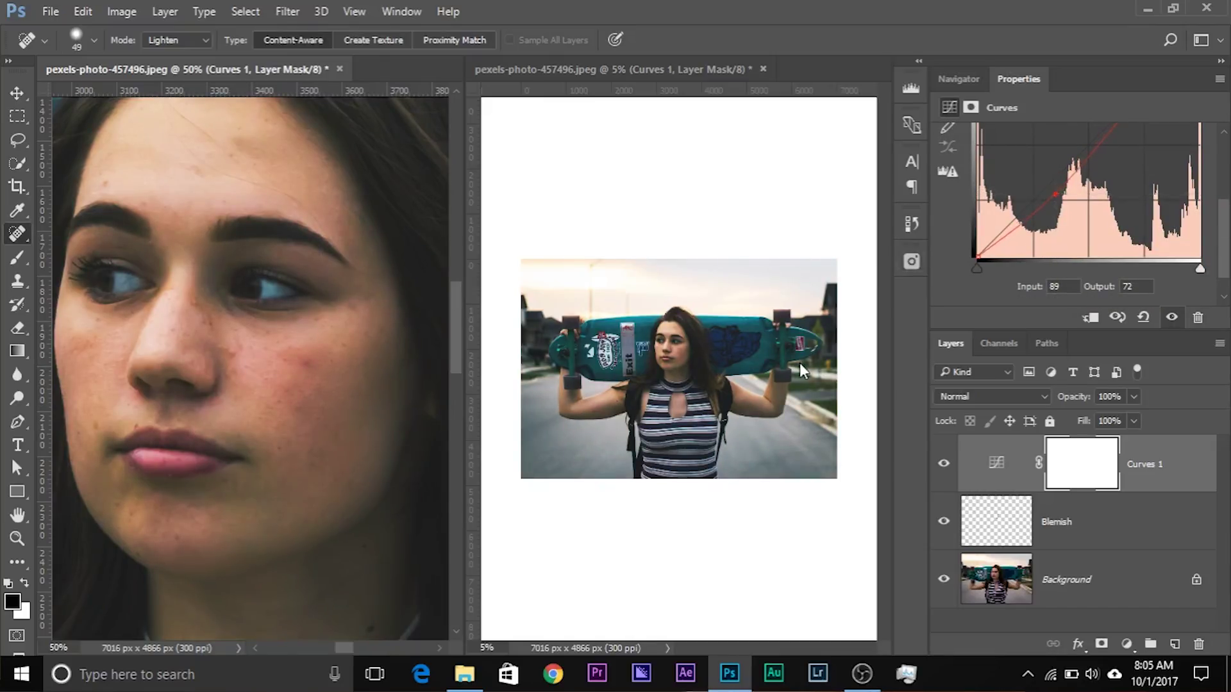
Step: Close the close-up window, keep the portrait open in the remaining window and enlarge its view to 16.67%
{"action": "key", "text": "ctrl+minus"}
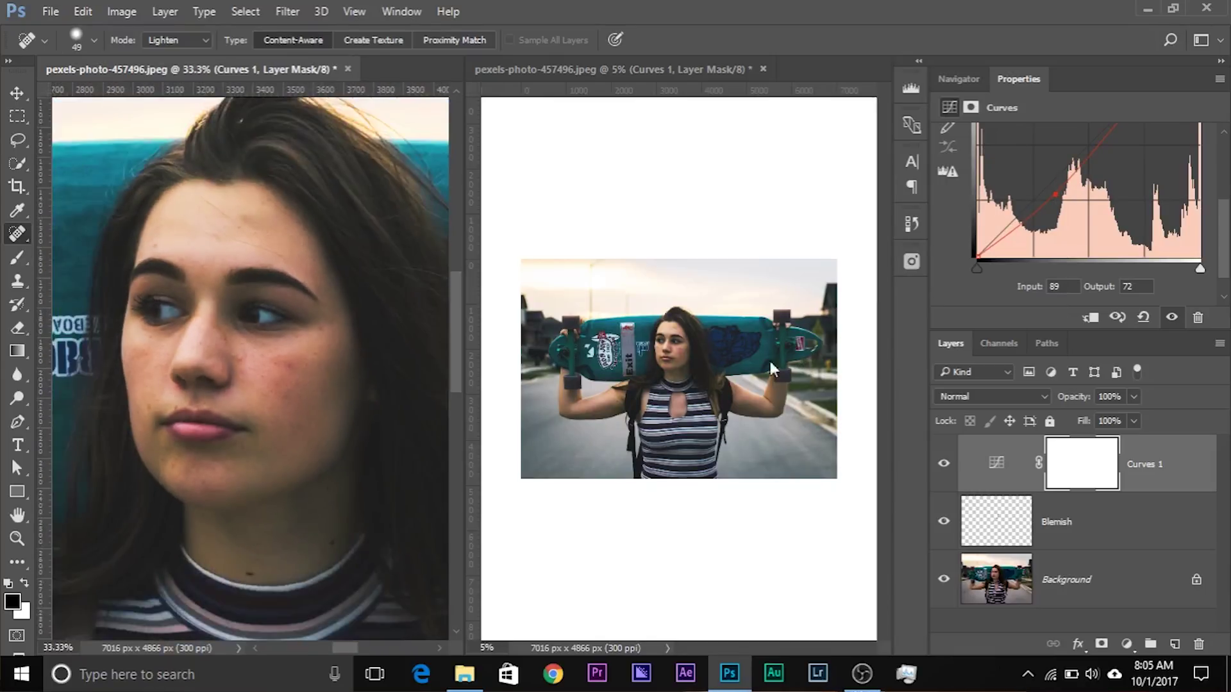
{"action": "left_click", "coordinate": [348, 68]}
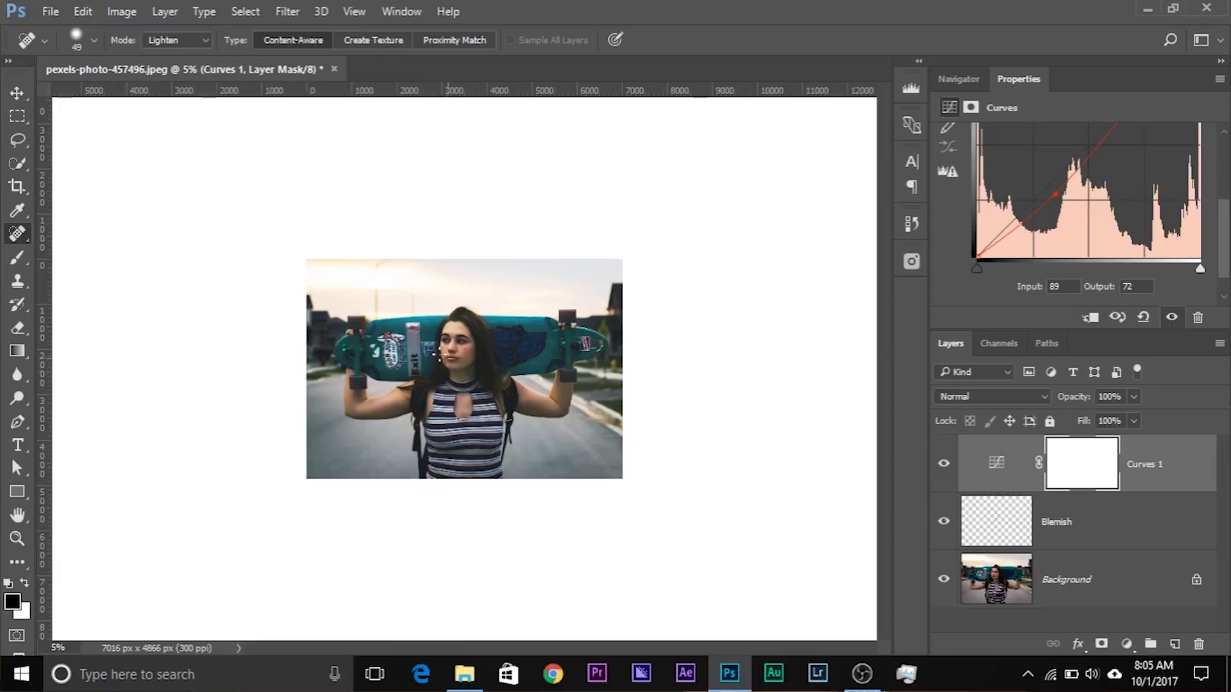
{"action": "key", "text": "ctrl+plus"}
{"action": "key", "text": "ctrl+plus"}
{"action": "key", "text": "ctrl+plus"}
{"action": "key", "text": "ctrl+plus"}
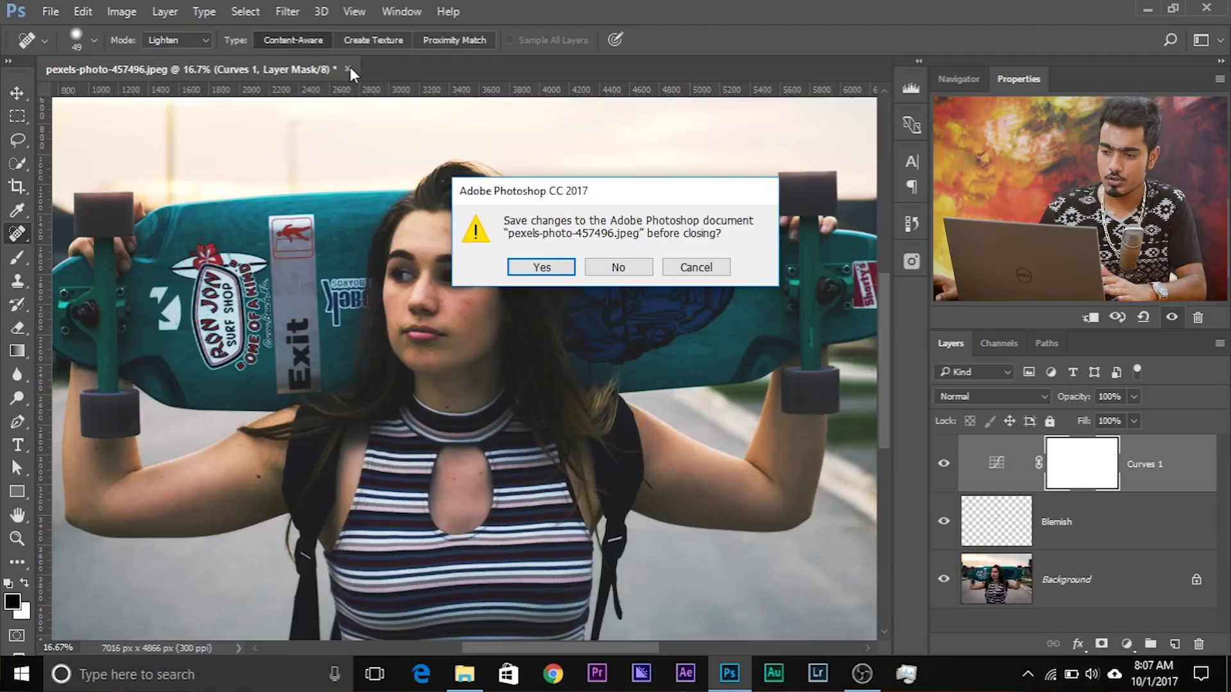
{"action": "left_click", "coordinate": [696, 267]}
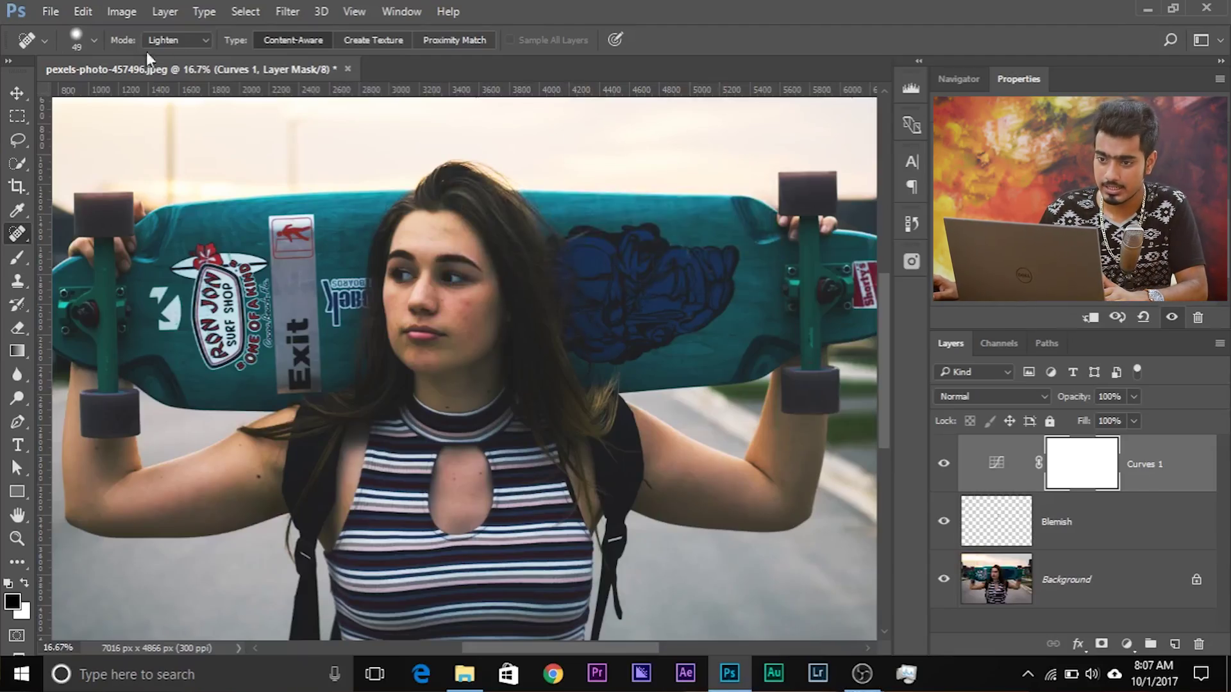
Step: Open a second window for pexels-photo-457496.jpeg and tile both windows side by side with 2-up Vertical
{"action": "left_click", "coordinate": [392, 12]}
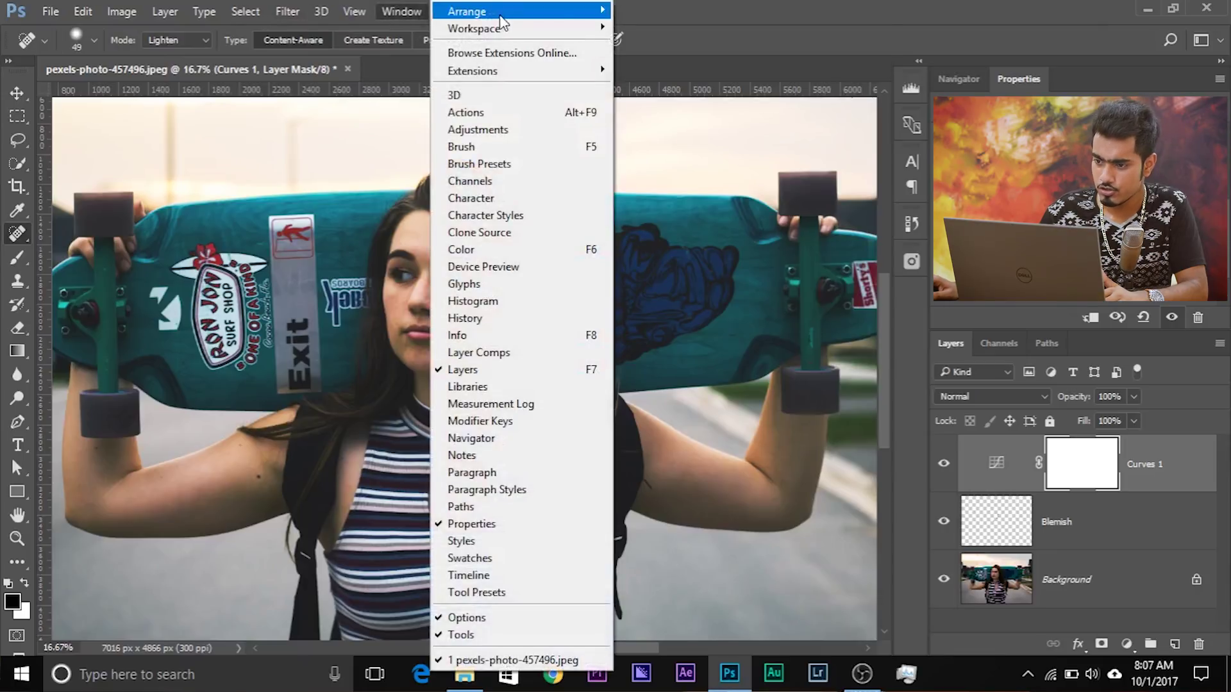
{"action": "mouse_move", "coordinate": [475, 12]}
{"action": "left_click", "coordinate": [708, 343]}
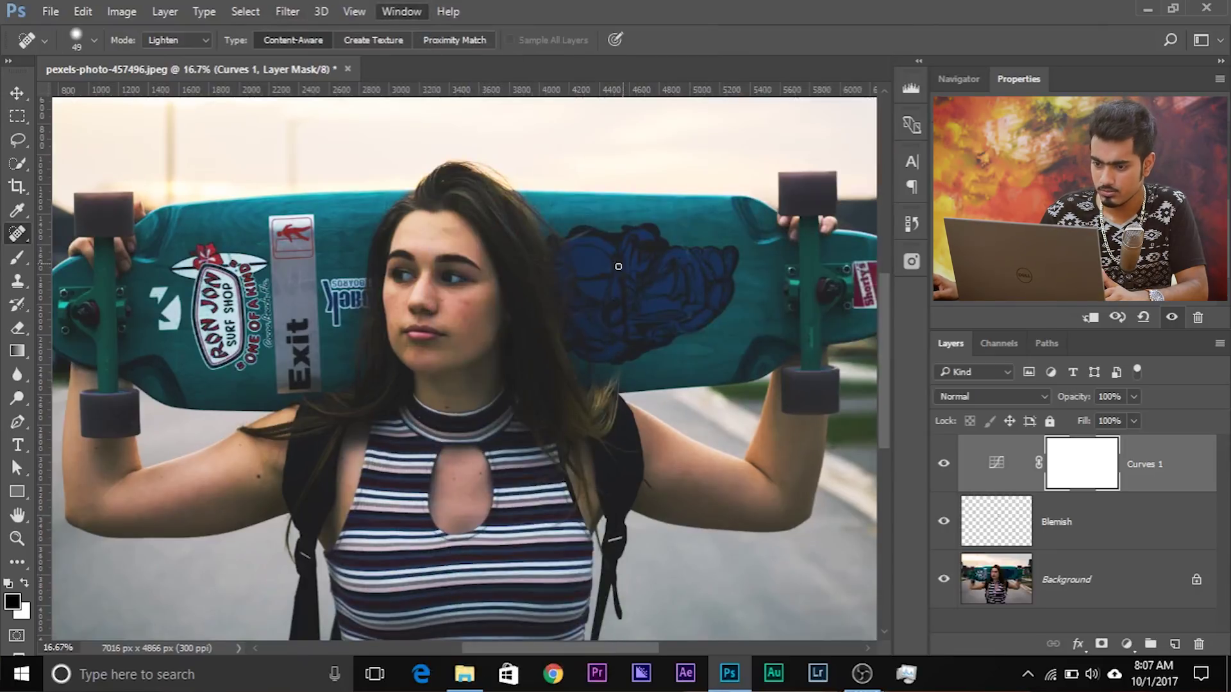
{"action": "left_click", "coordinate": [424, 11]}
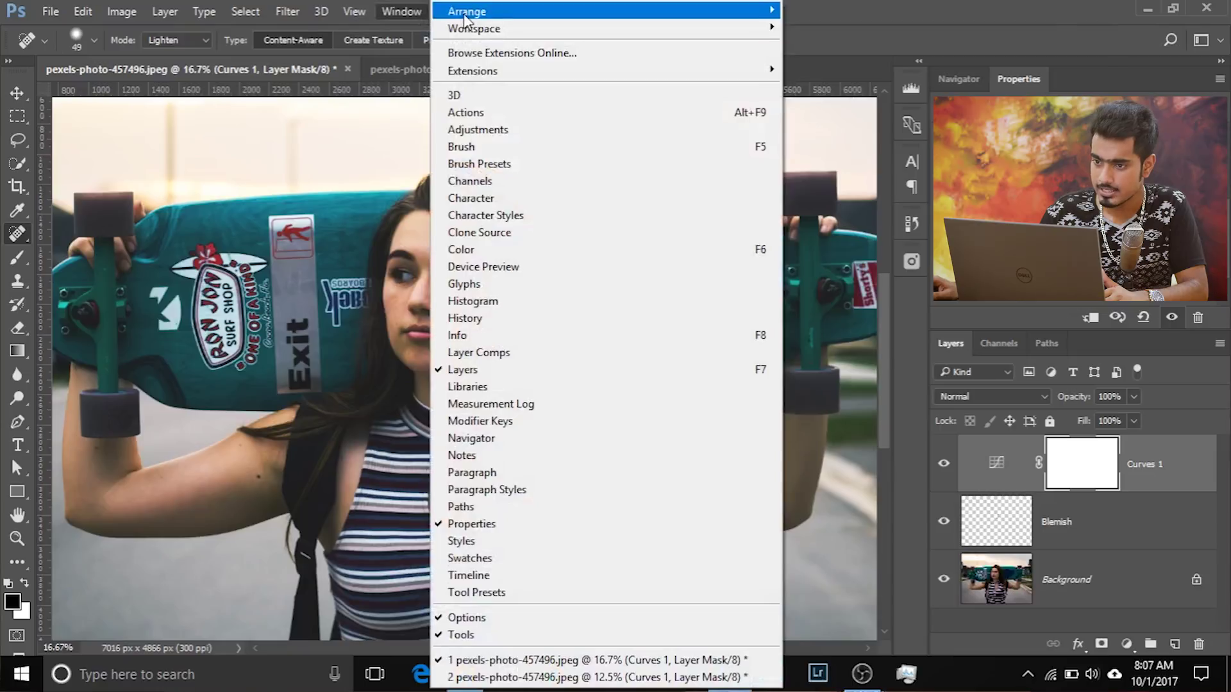
{"action": "mouse_move", "coordinate": [474, 12]}
{"action": "left_click", "coordinate": [838, 62]}
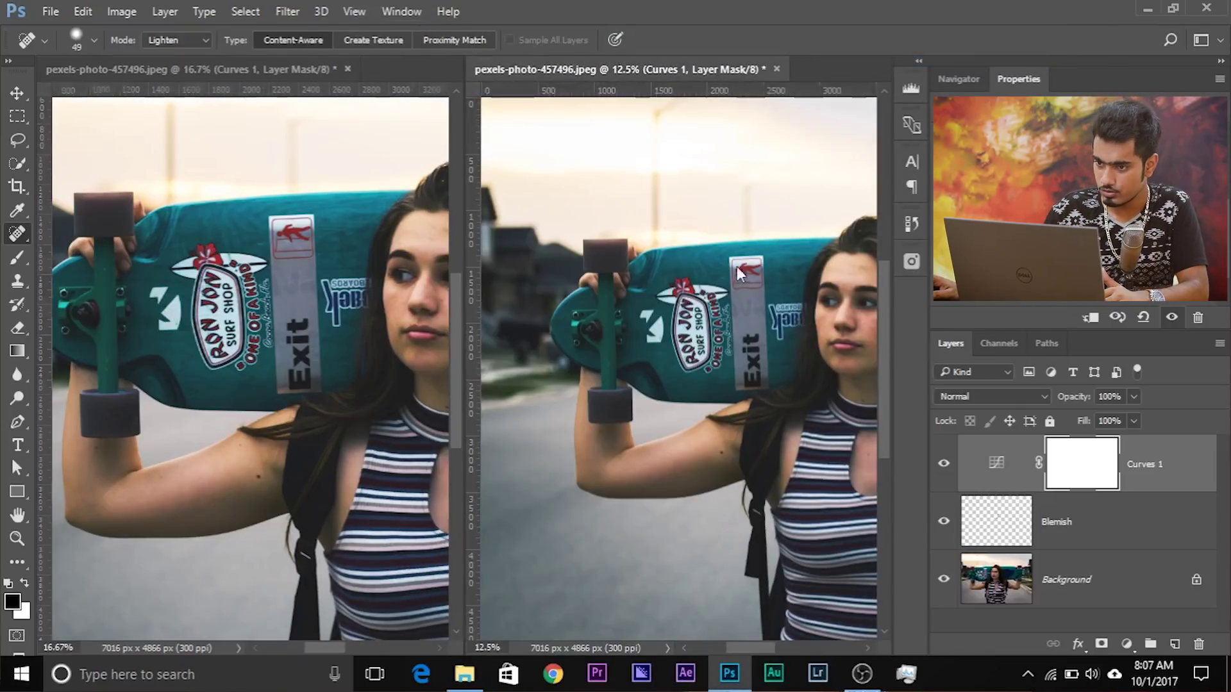
Step: Zoom the new window out to 5% as an overview and frame the woman's face at 33.33% in the original window
{"action": "key", "text": "ctrl+minus"}
{"action": "key", "text": "ctrl+minus"}
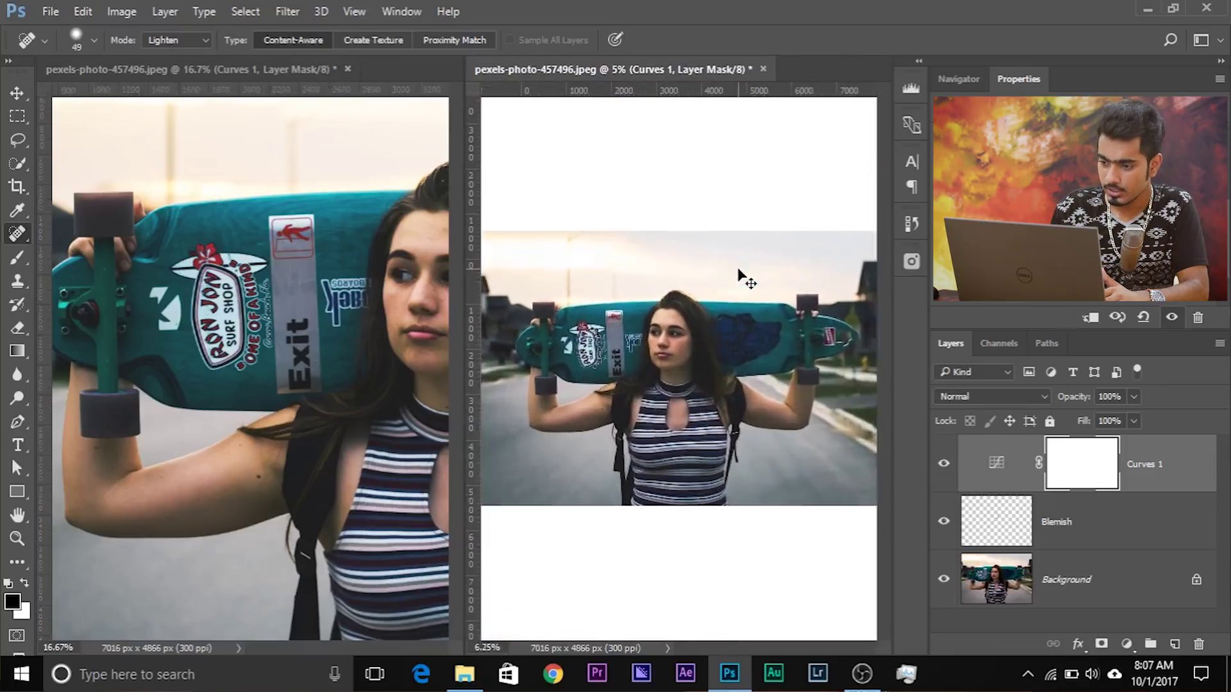
{"action": "key", "text": "ctrl+minus"}
{"action": "left_click_drag", "start_coordinate": [350, 275], "coordinate": [168, 262]}
{"action": "key", "text": "ctrl+plus"}
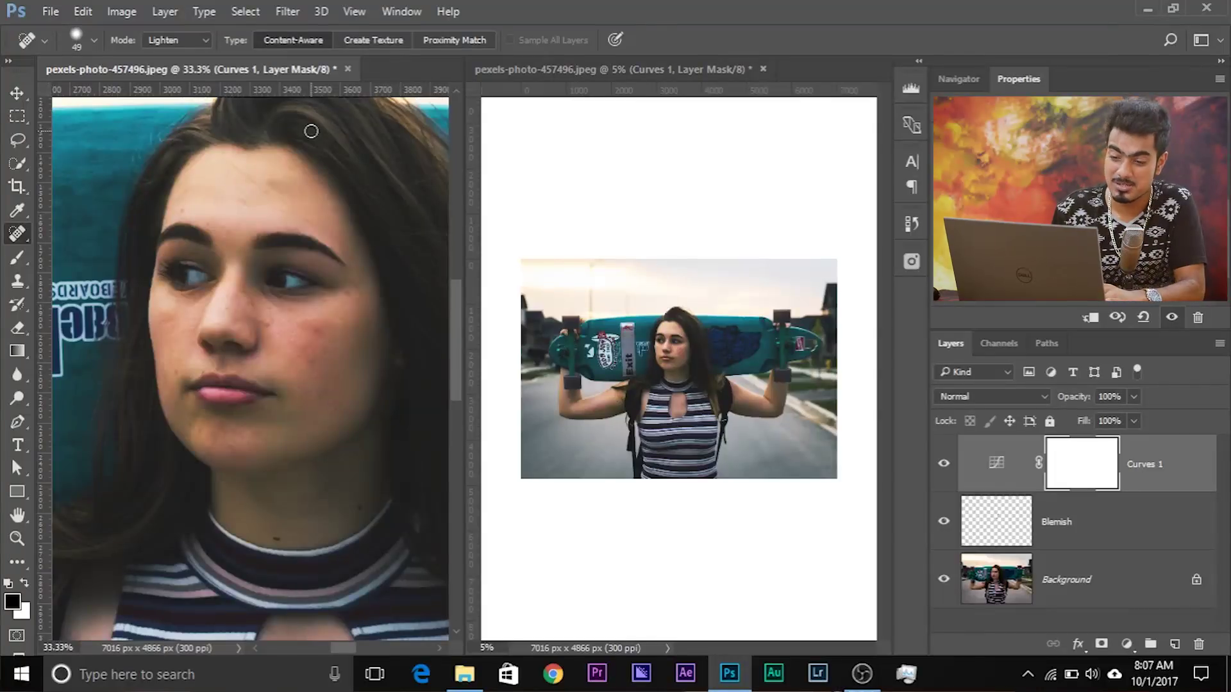
Step: Zoom the working window out to 5% and back to 33.33% to compare it with the fixed overview
{"action": "key", "text": "ctrl+minus"}
{"action": "key", "text": "ctrl+minus"}
{"action": "key", "text": "ctrl+minus"}
{"action": "key", "text": "ctrl+minus"}
{"action": "key", "text": "ctrl+minus"}
{"action": "key", "text": "ctrl+minus"}
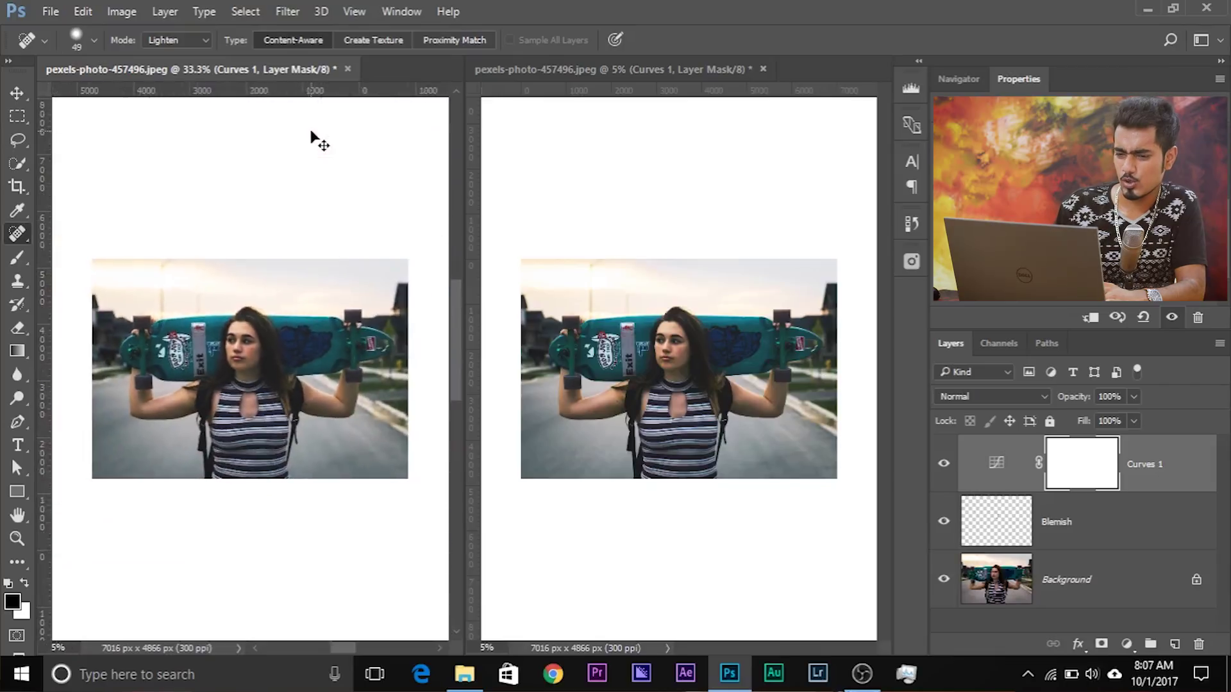
{"action": "key", "text": "ctrl+plus"}
{"action": "key", "text": "ctrl+plus"}
{"action": "key", "text": "ctrl+plus"}
{"action": "key", "text": "ctrl+plus"}
{"action": "key", "text": "ctrl+plus"}
{"action": "key", "text": "ctrl+plus"}
{"action": "key", "text": "ctrl+plus"}
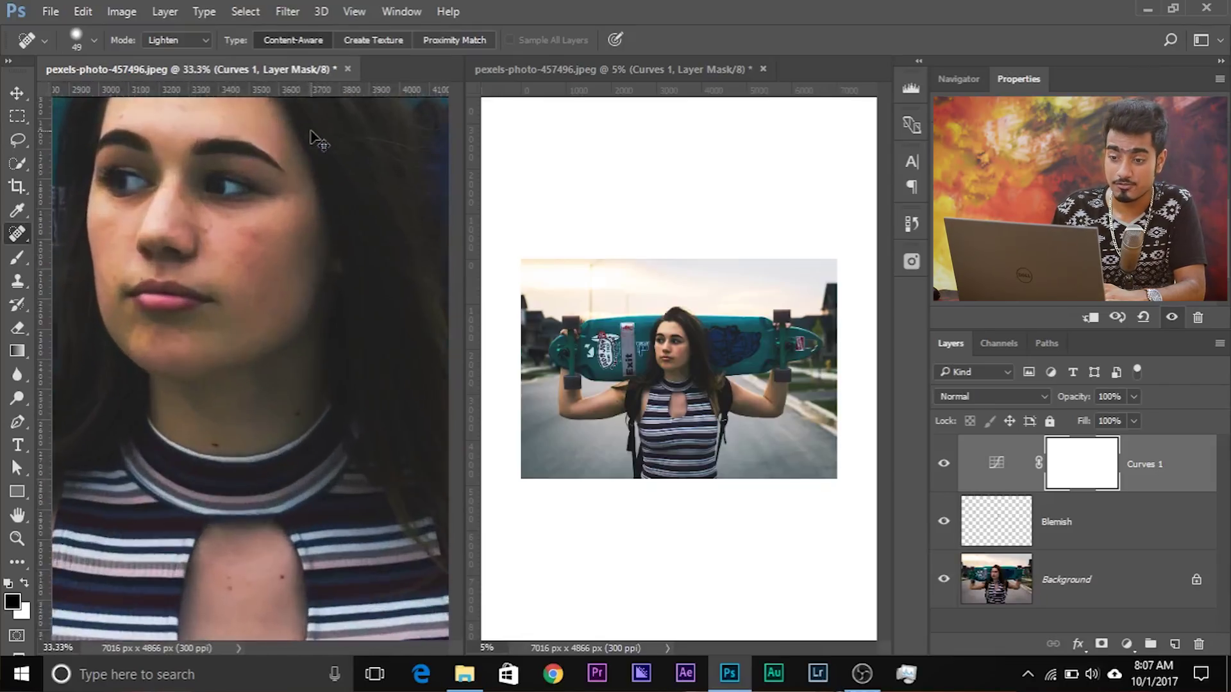
{"action": "key", "text": "ctrl+minus"}
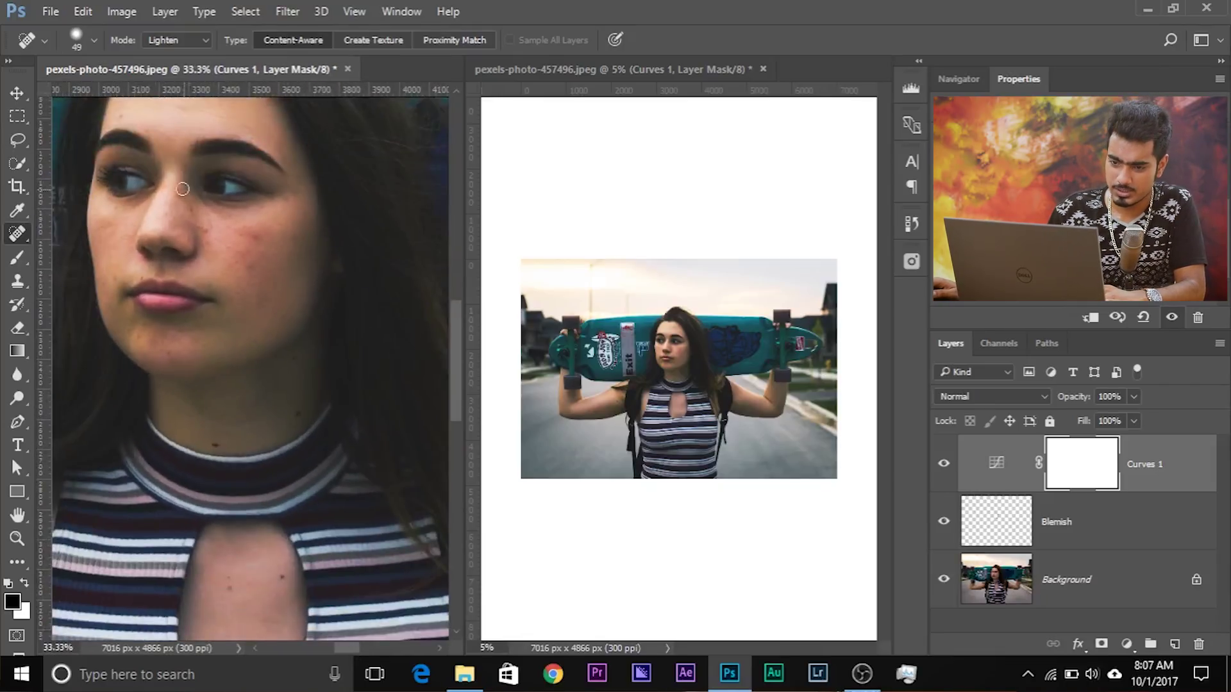
Step: Switch to the Move tool and pan the close-up view from the face to the skateboard's Ron Jon sticker
{"action": "left_click", "coordinate": [17, 93]}
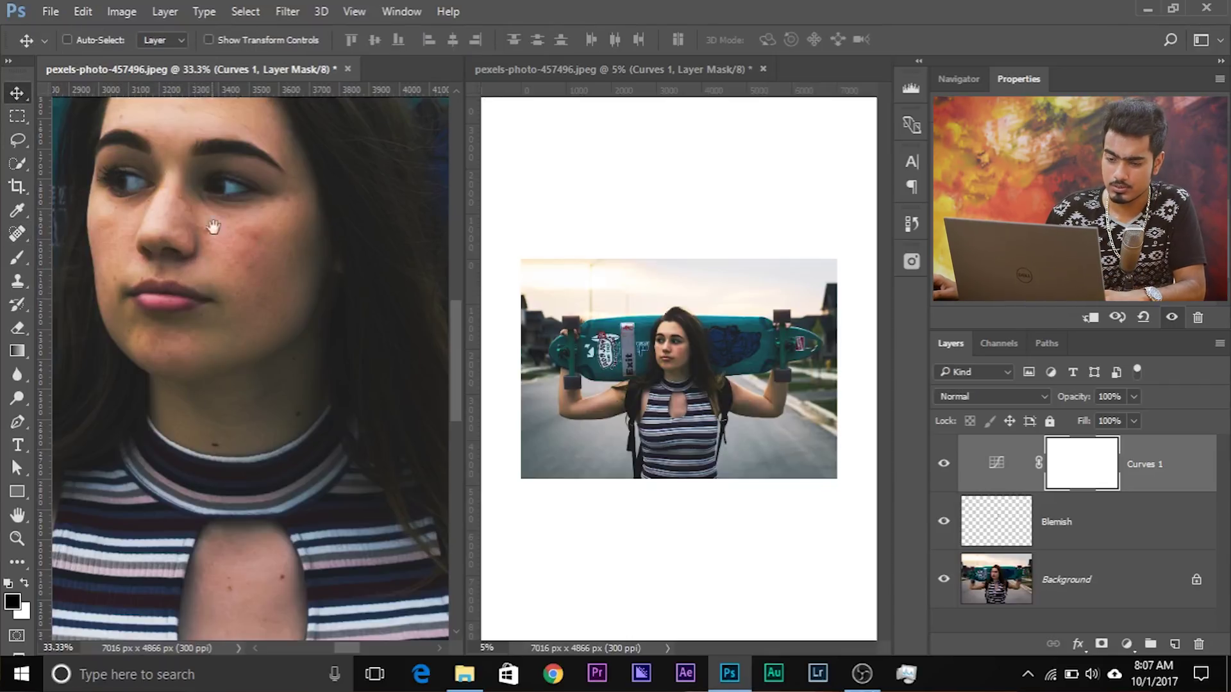
{"action": "left_click_drag", "start_coordinate": [141, 154], "coordinate": [321, 408]}
{"action": "left_click_drag", "start_coordinate": [322, 111], "coordinate": [399, 277]}
{"action": "left_click_drag", "start_coordinate": [100, 322], "coordinate": [266, 297]}
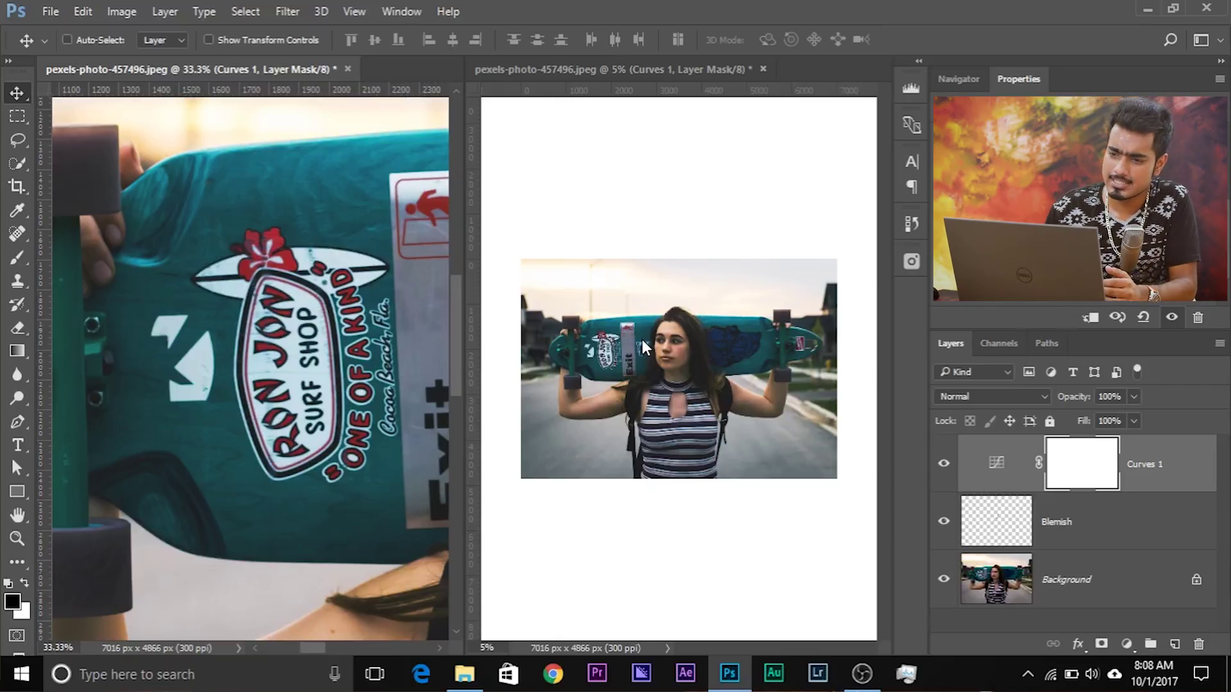
Step: Close both windows of pexels-photo-457496.jpeg without saving the changes
{"action": "left_click", "coordinate": [348, 69]}
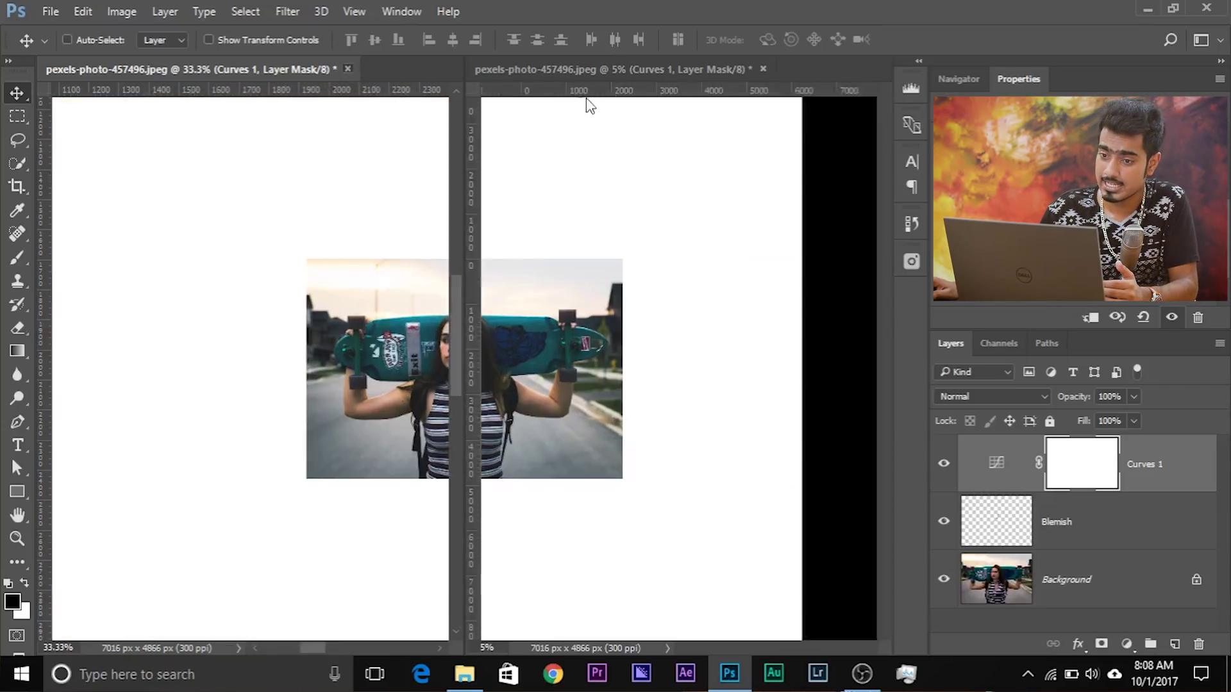
{"action": "left_click", "coordinate": [335, 69]}
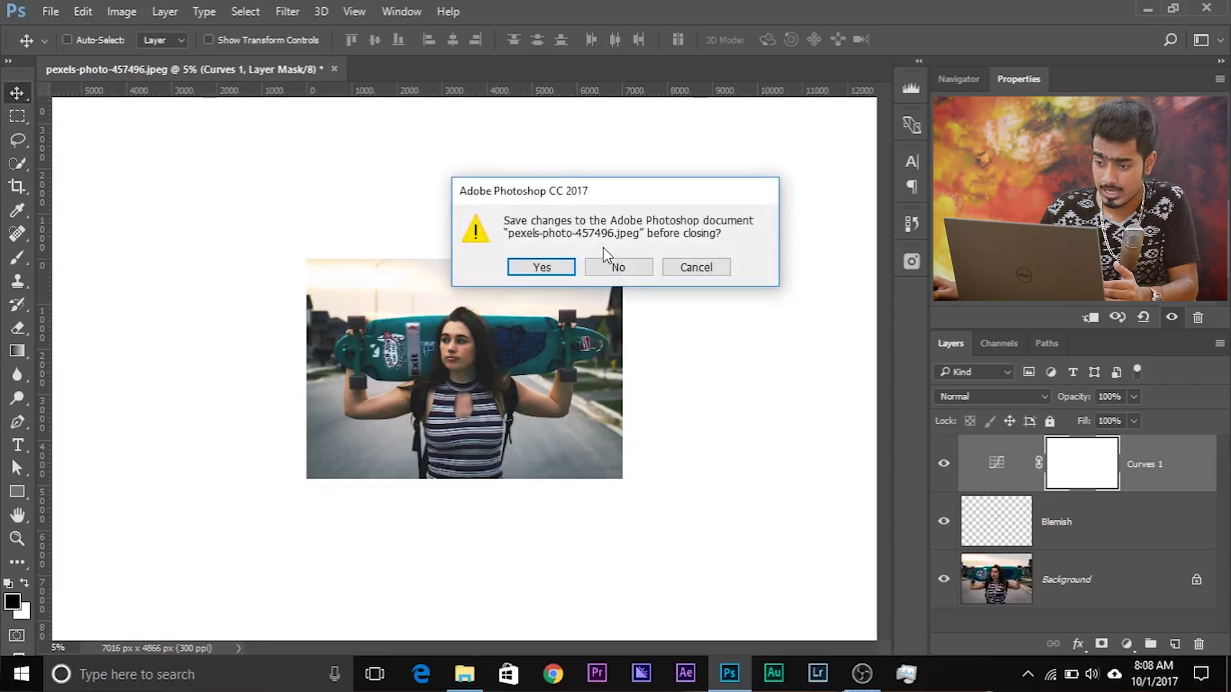
{"action": "left_click", "coordinate": [603, 268]}
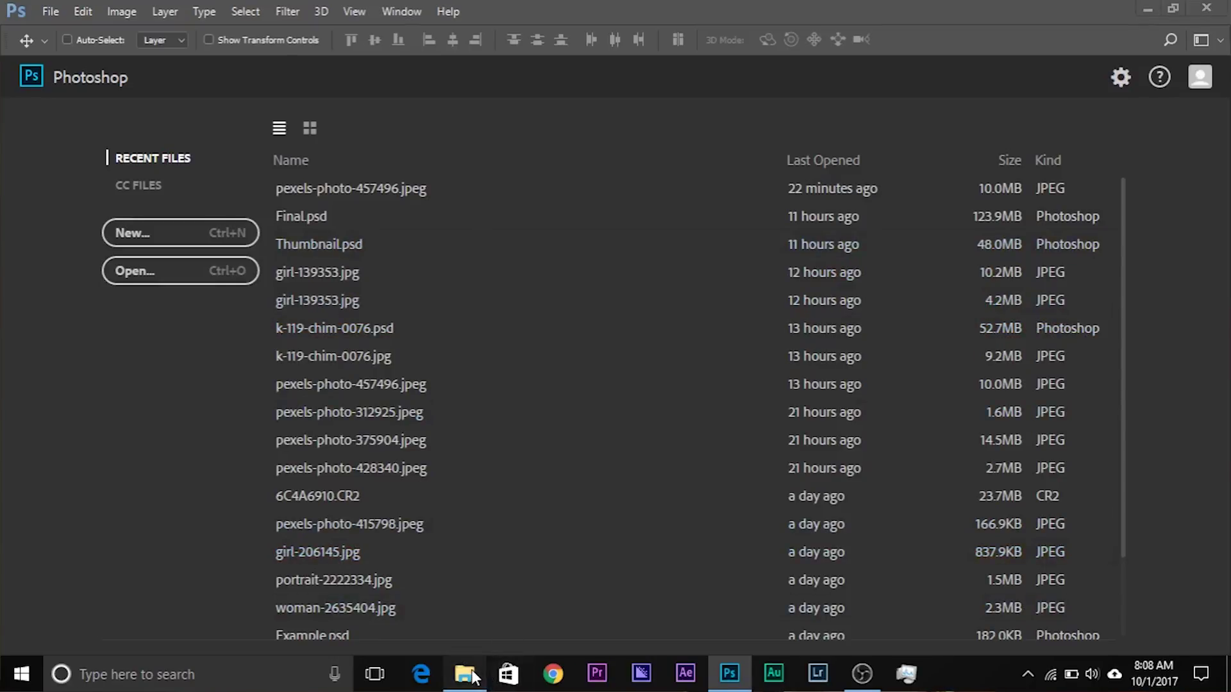
Step: Switch to File Explorer and open the k-119-chim-0076 JPEG from the Social folder in Photoshop
{"action": "left_click", "coordinate": [464, 673]}
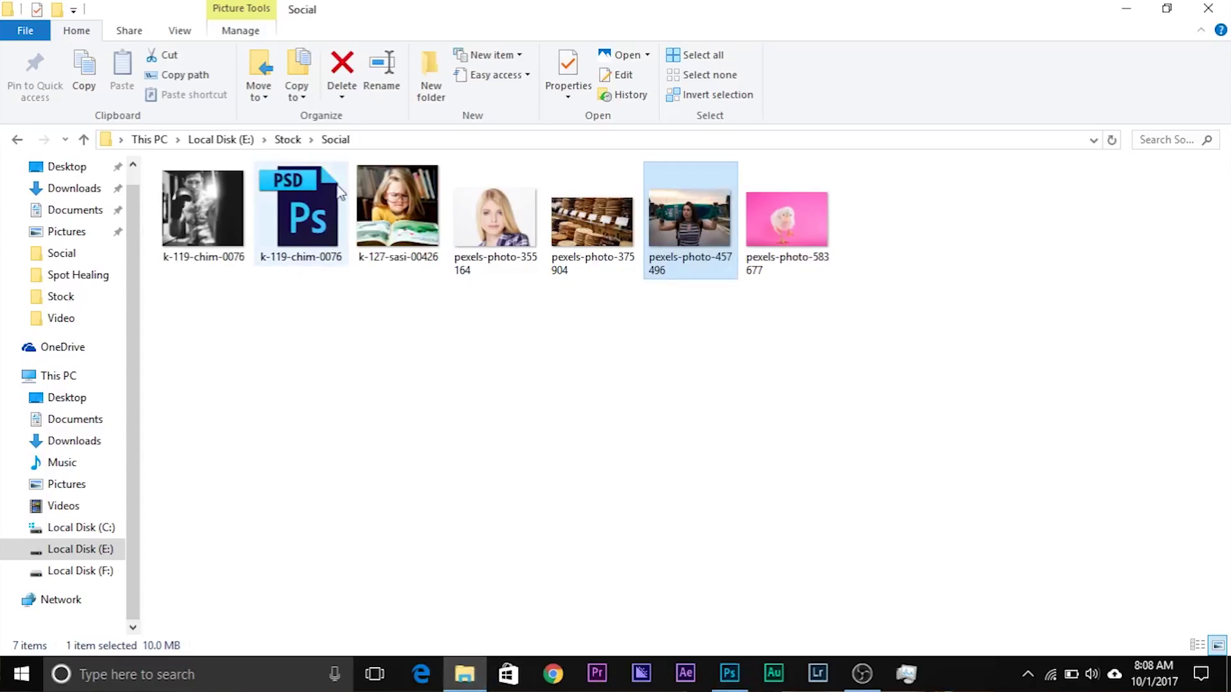
{"action": "left_click_drag", "start_coordinate": [202, 208], "coordinate": [274, 178]}
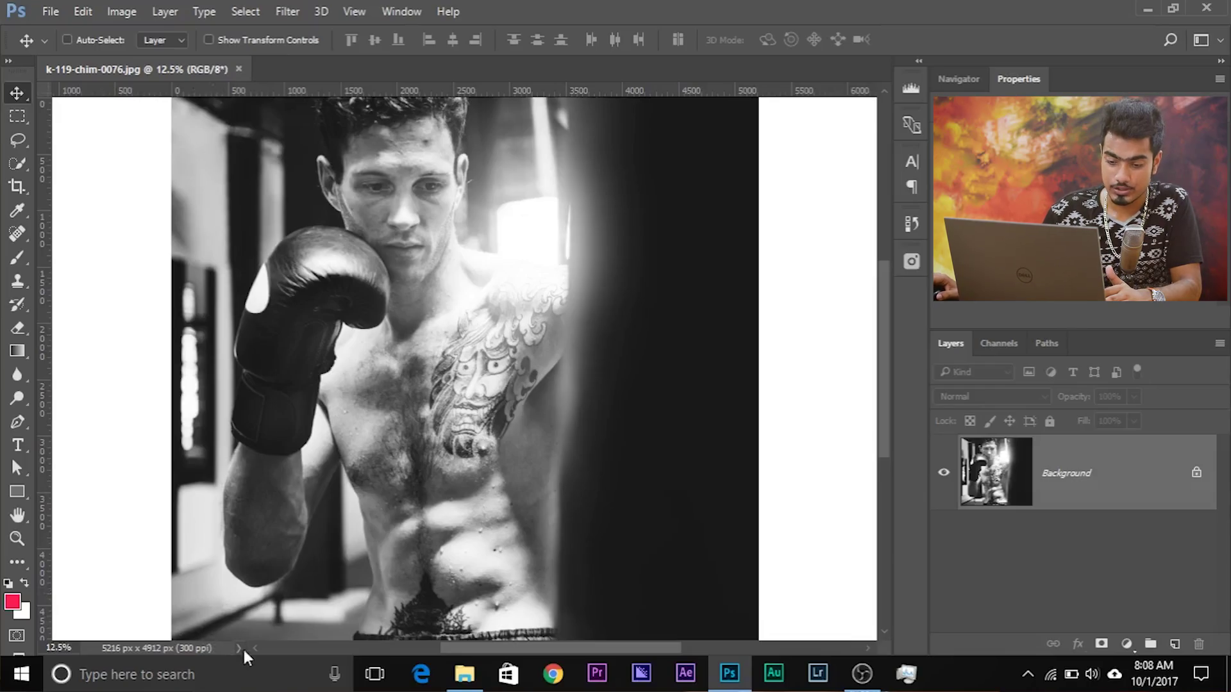
Step: Resize the boxer photo to 3000 pixels wide at 300 pixels/inch, keeping its proportions
{"action": "left_click", "coordinate": [240, 647]}
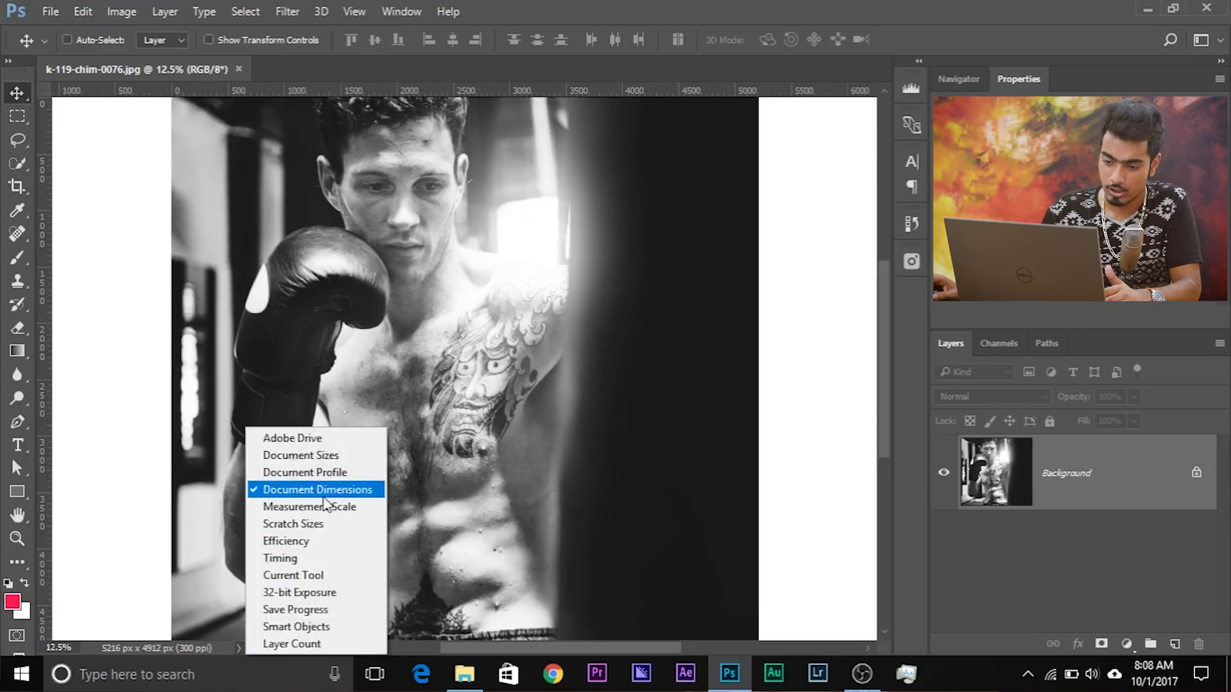
{"action": "left_click", "coordinate": [181, 363]}
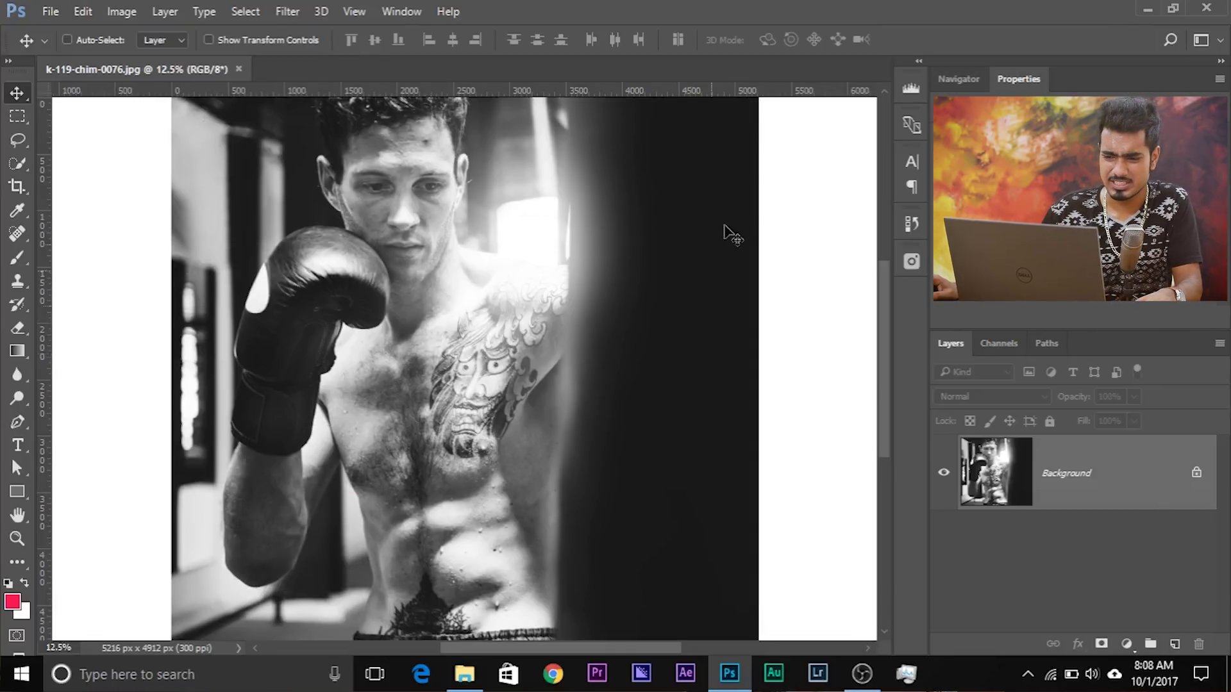
{"action": "left_click", "coordinate": [122, 11]}
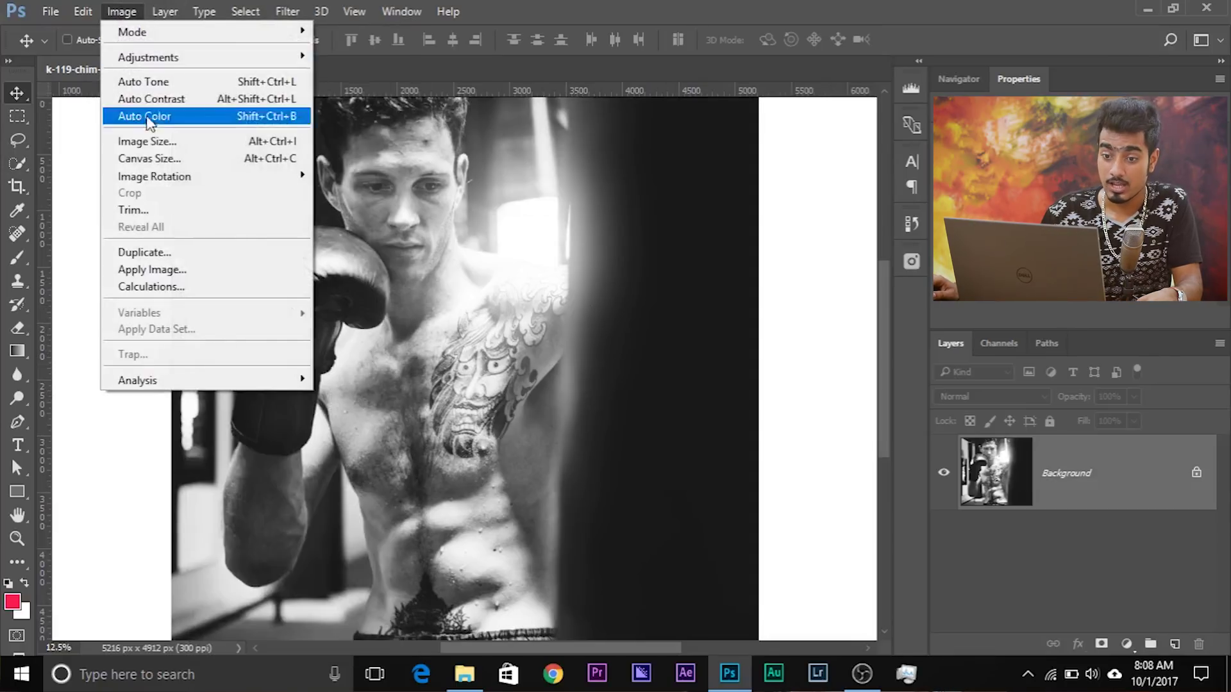
{"action": "left_click", "coordinate": [174, 142]}
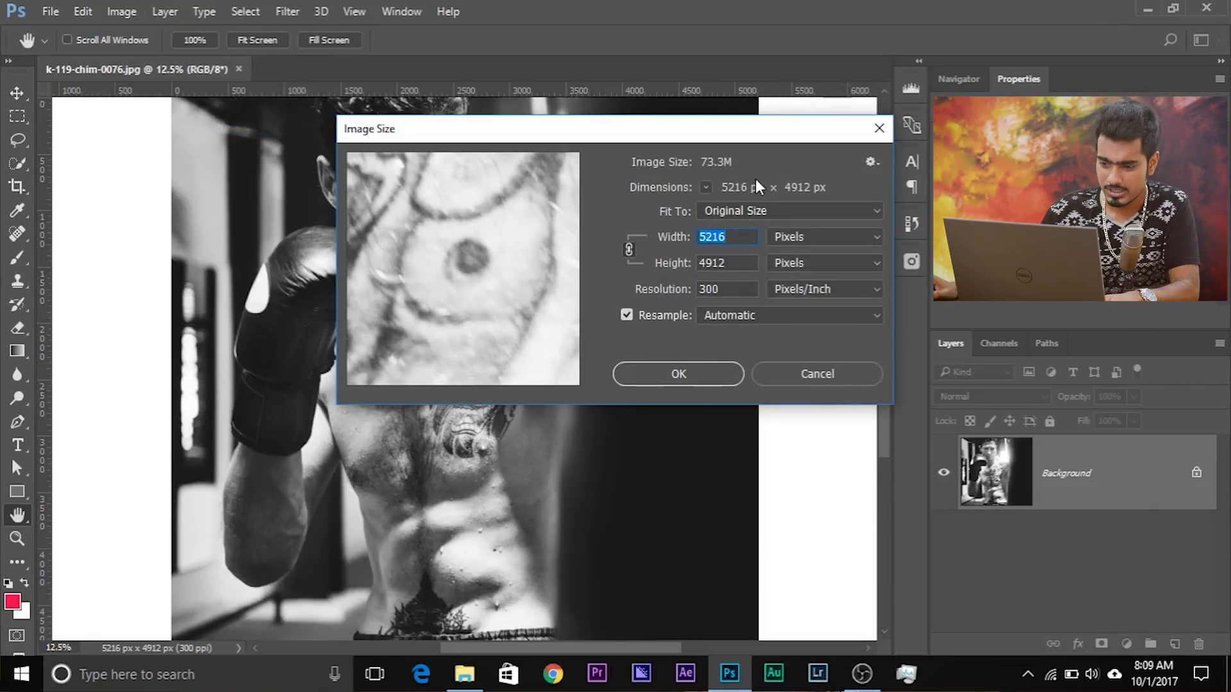
{"action": "type", "text": "3000"}
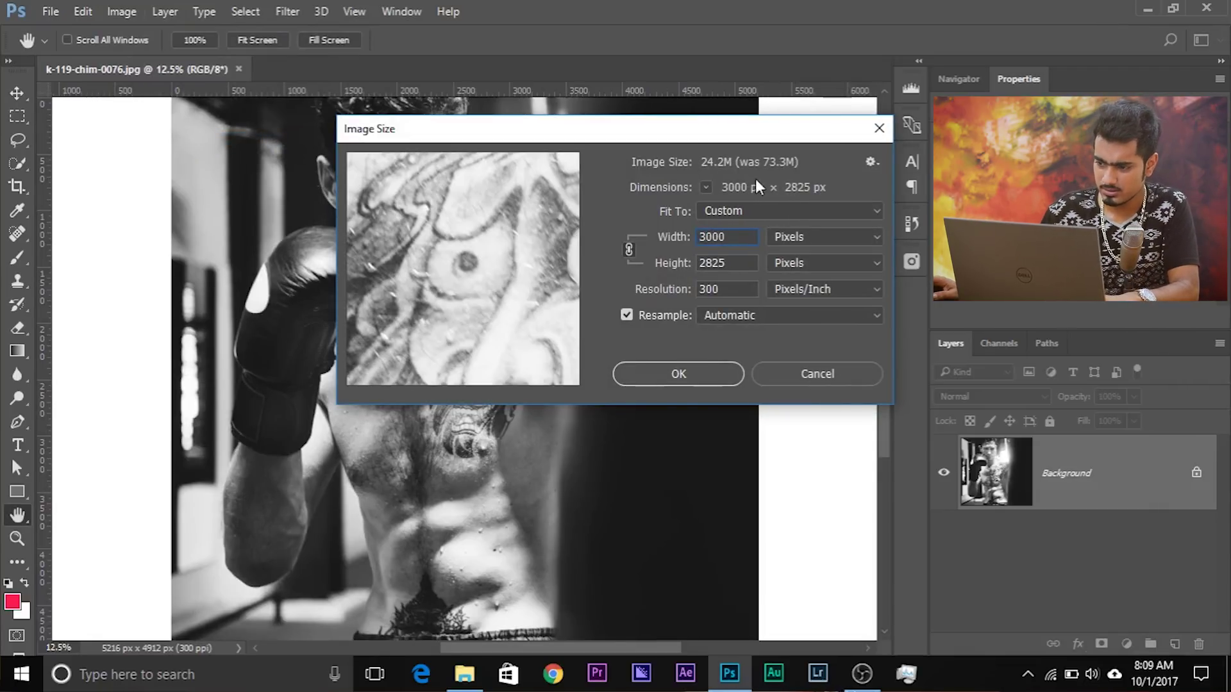
{"action": "left_click", "coordinate": [693, 378]}
{"action": "key", "text": "v"}
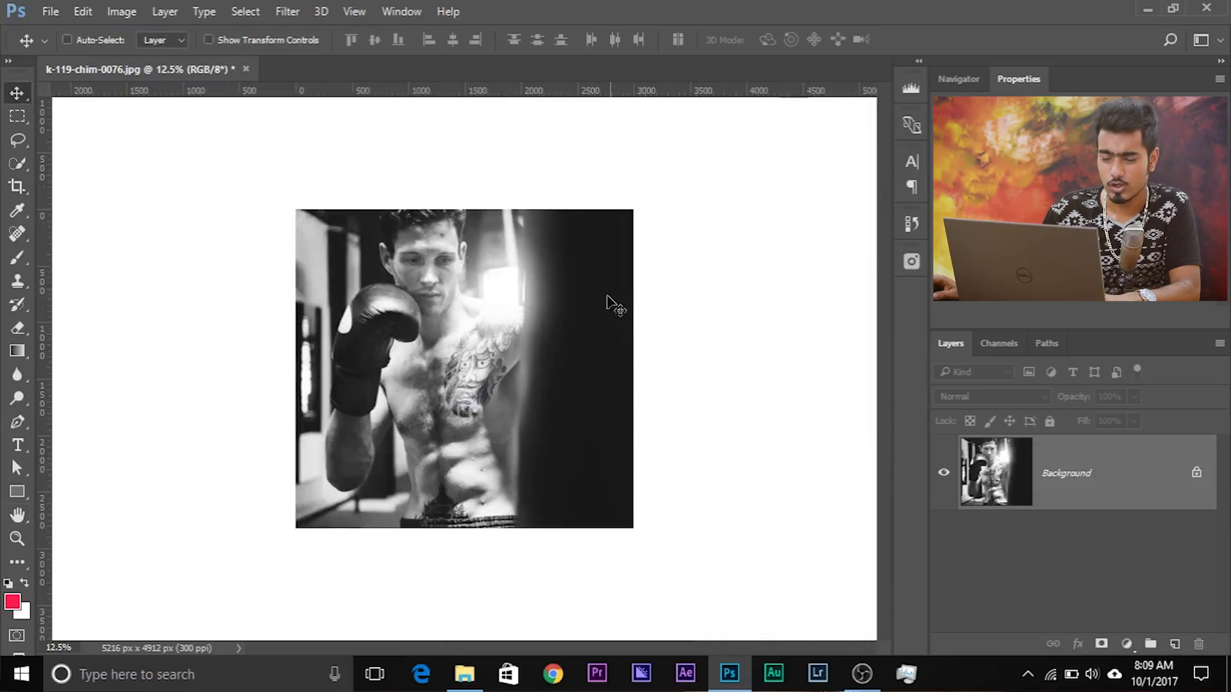
Step: Use the Crop tool at a 16:9 ratio to extend the canvas beyond the photo's dark side, to about 5054 x 2843 px
{"action": "key", "text": "ctrl+minus"}
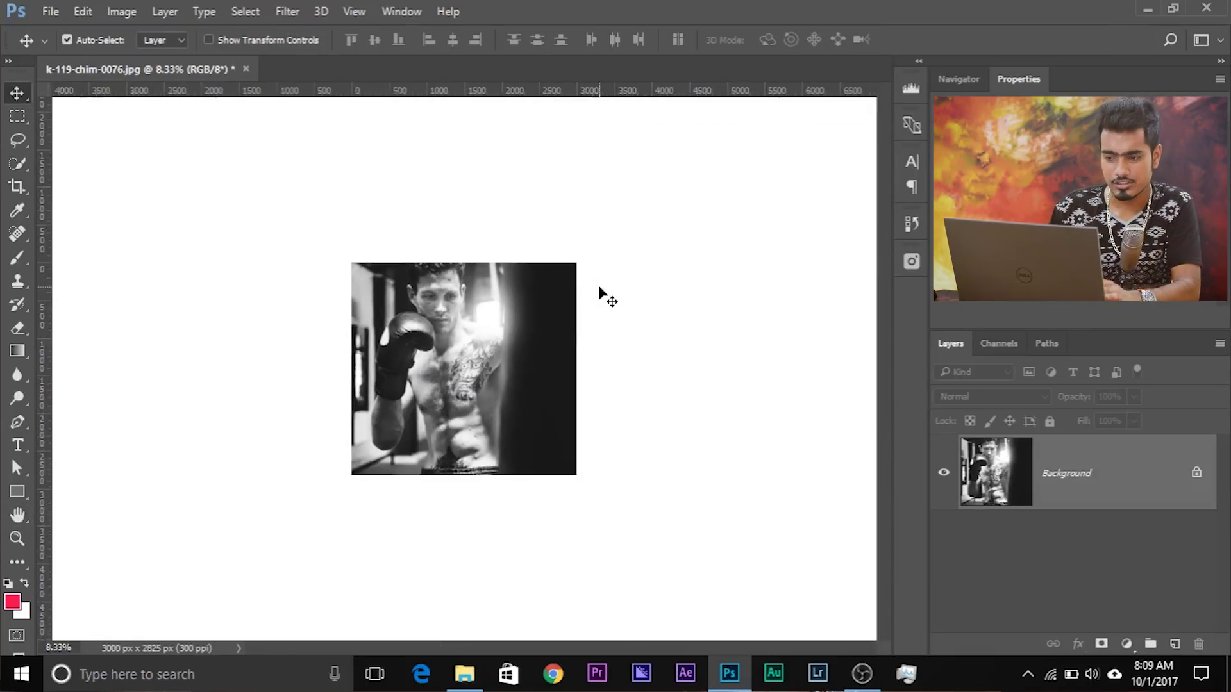
{"action": "key", "text": "ctrl+minus"}
{"action": "key", "text": "ctrl+plus"}
{"action": "key", "text": "ctrl+plus"}
{"action": "key", "text": "ctrl+minus"}
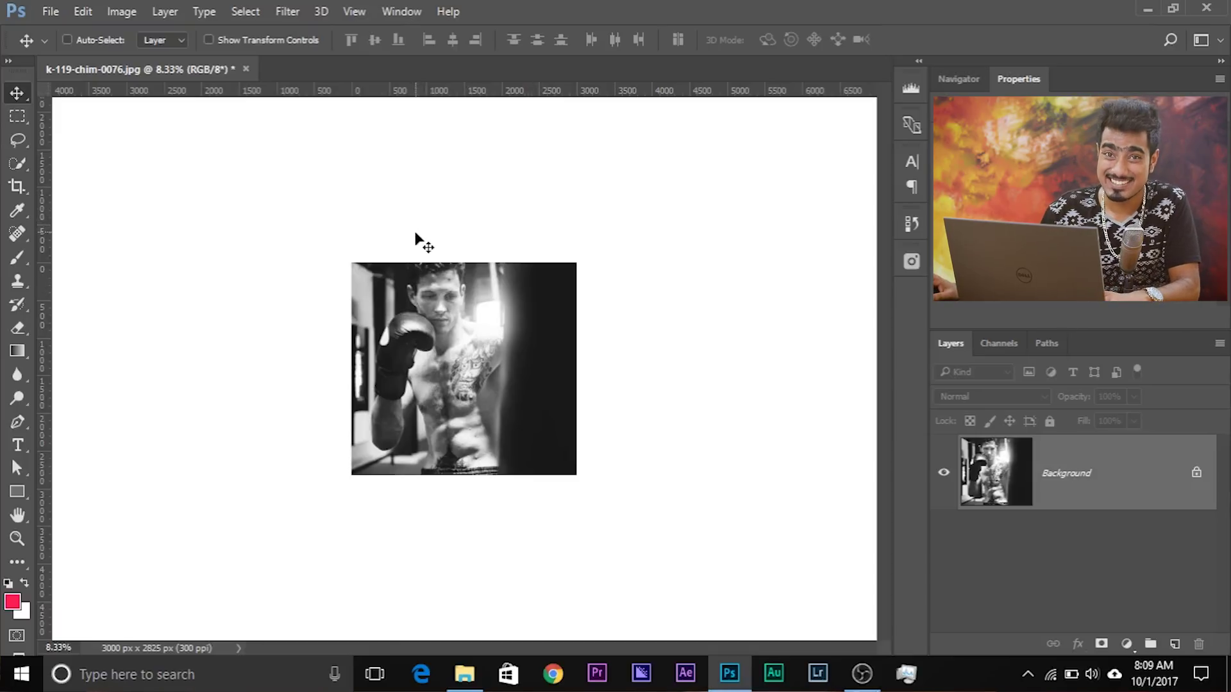
{"action": "left_click", "coordinate": [18, 186]}
{"action": "left_click", "coordinate": [96, 38]}
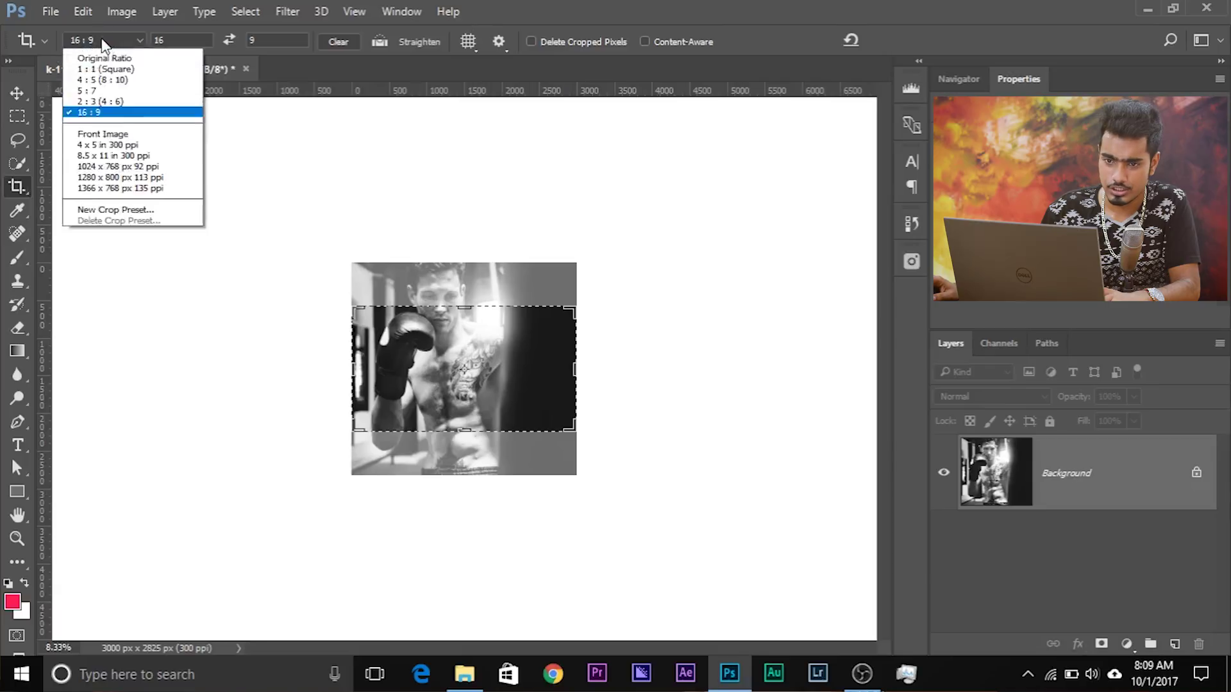
{"action": "left_click", "coordinate": [121, 139]}
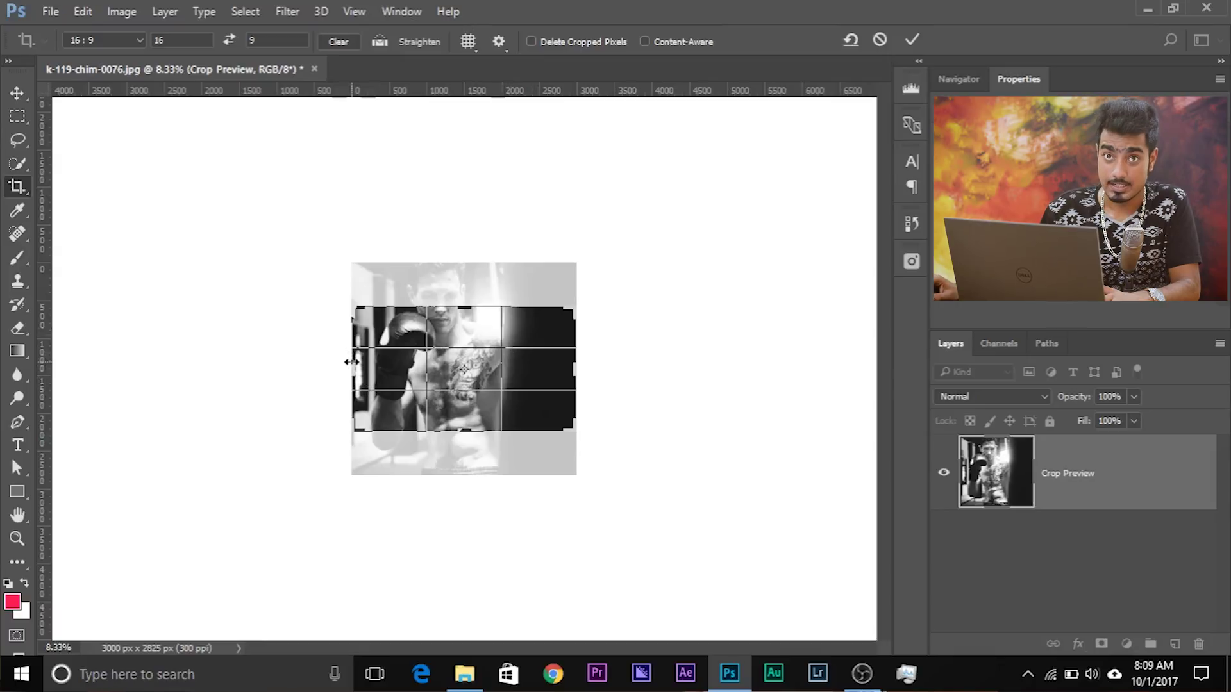
{"action": "left_click_drag", "start_coordinate": [468, 375], "coordinate": [352, 370]}
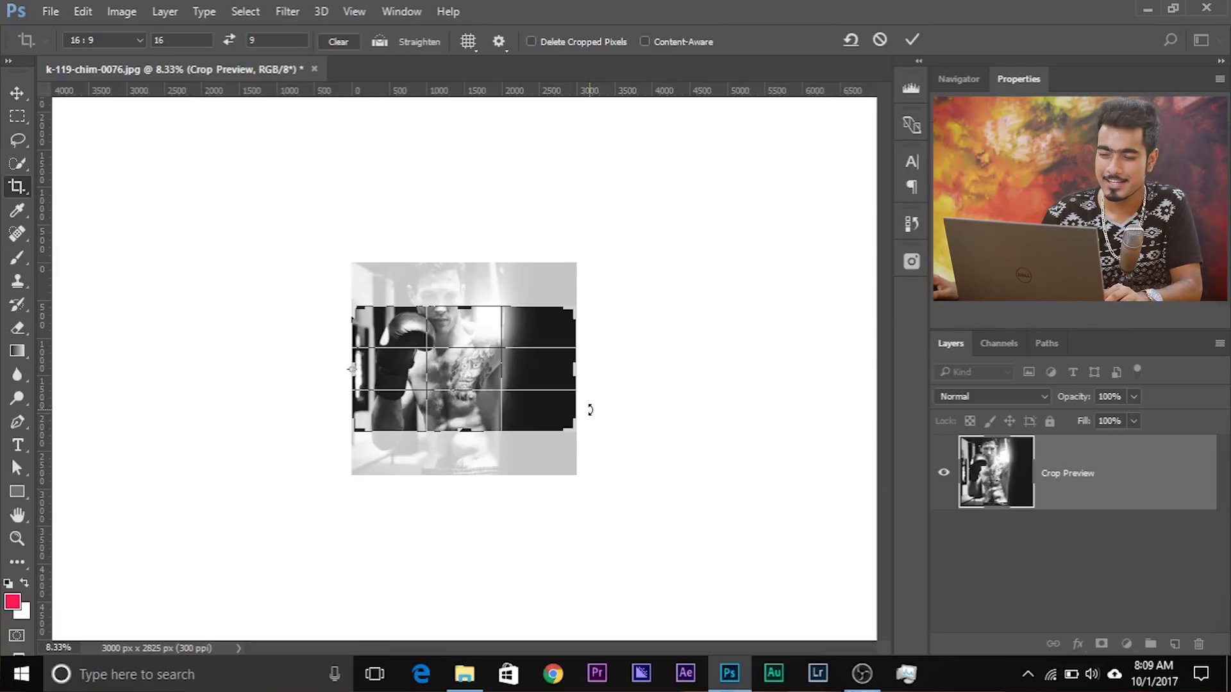
{"action": "left_click_drag", "start_coordinate": [573, 427], "coordinate": [652, 472]}
{"action": "key", "text": "Return"}
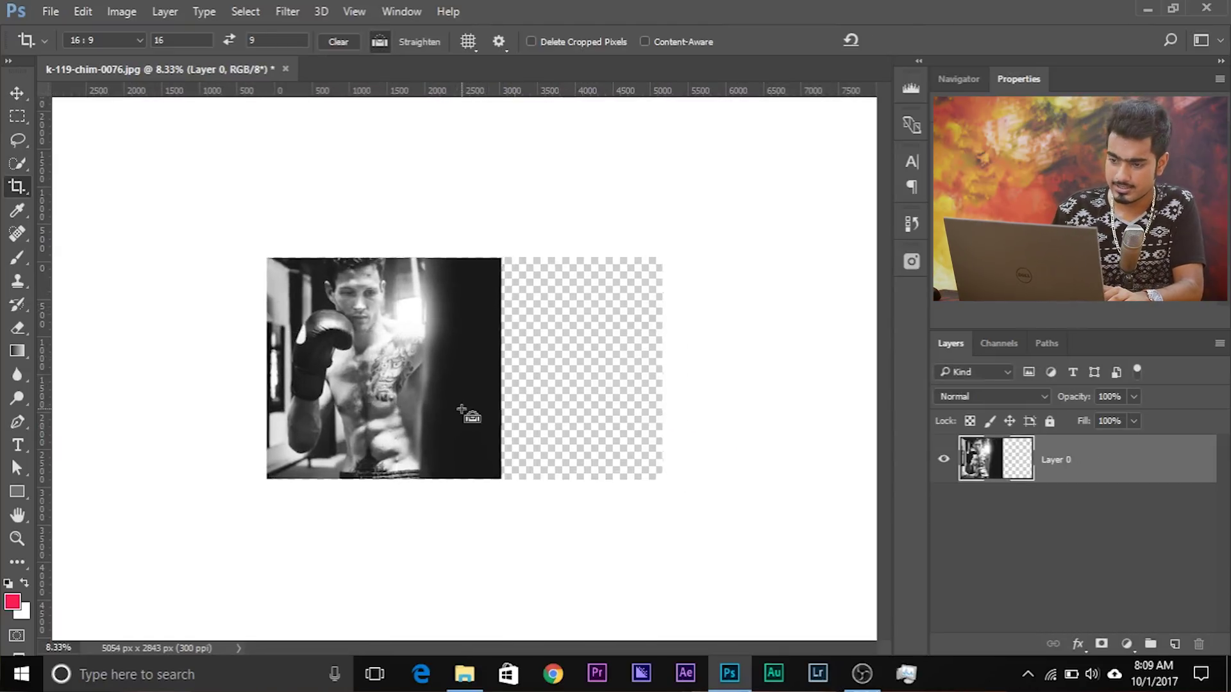
Step: Create a second window for k-119-chim-0076.jpg and arrange both windows as 2-up Vertical
{"action": "key", "text": "ctrl+plus"}
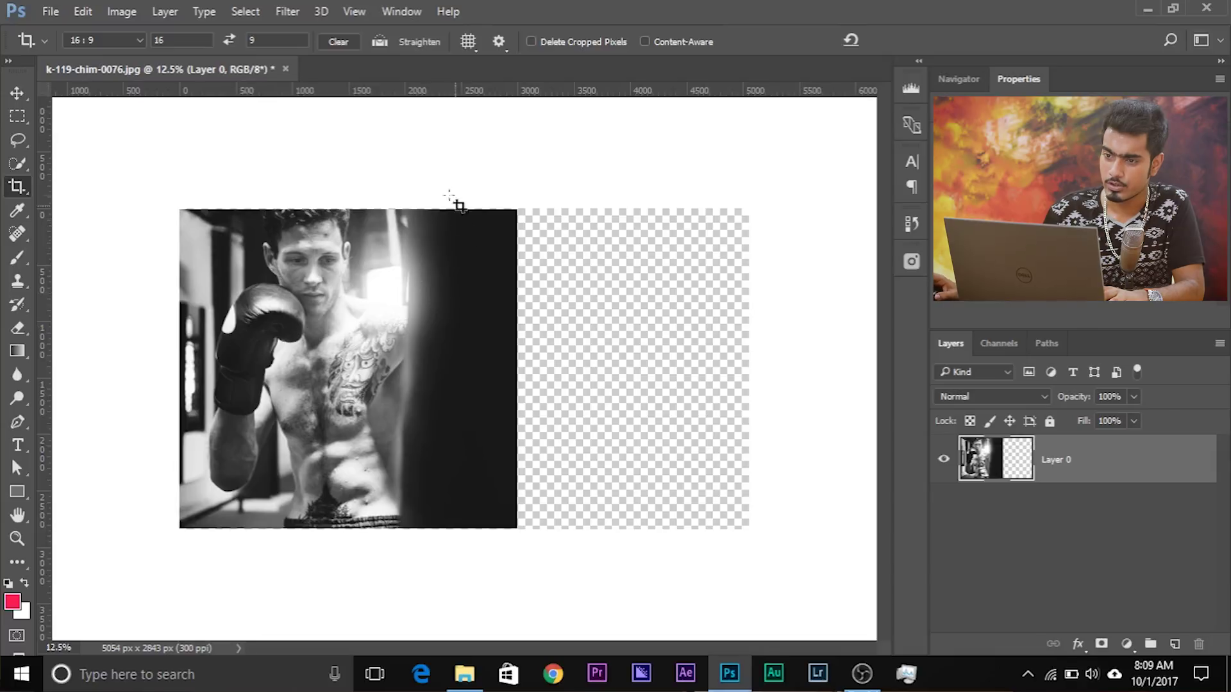
{"action": "left_click", "coordinate": [400, 11]}
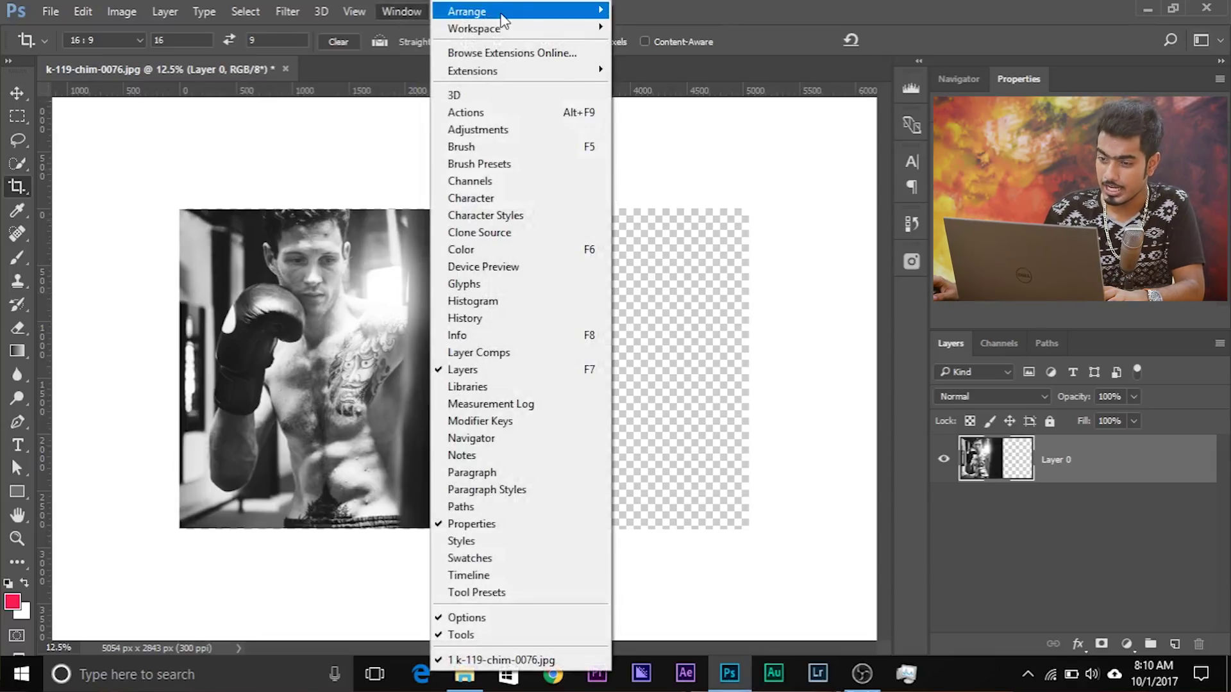
{"action": "mouse_move", "coordinate": [513, 12]}
{"action": "left_click", "coordinate": [667, 341]}
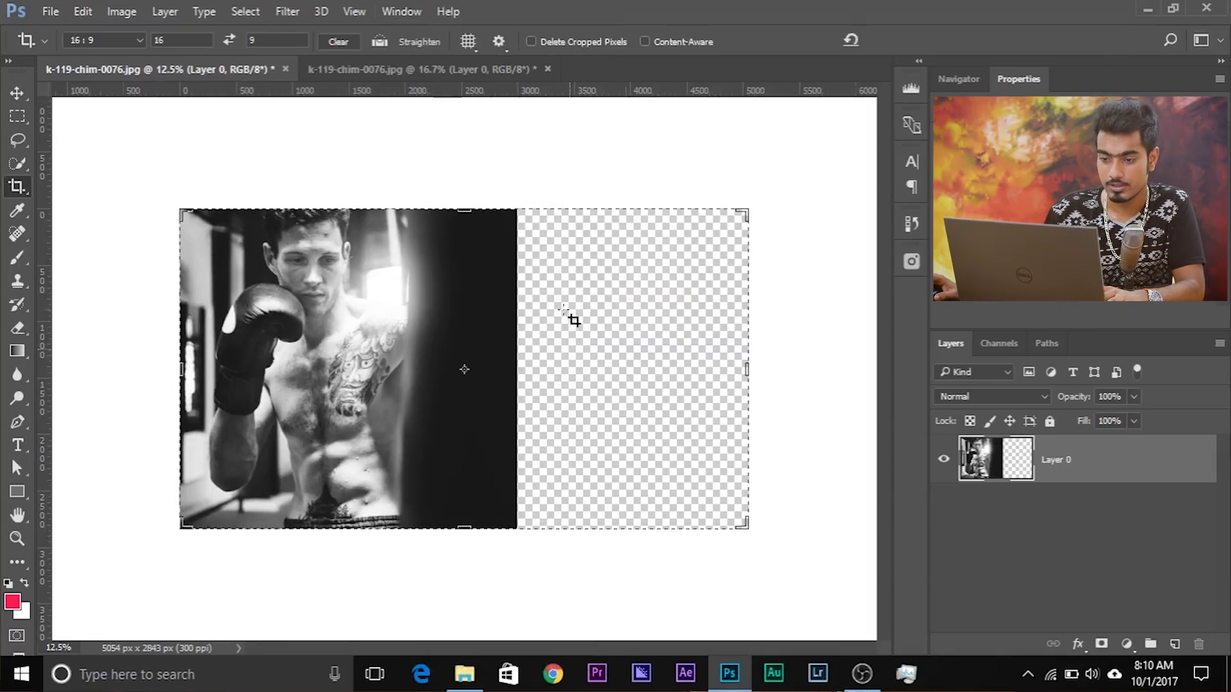
{"action": "left_click", "coordinate": [22, 100]}
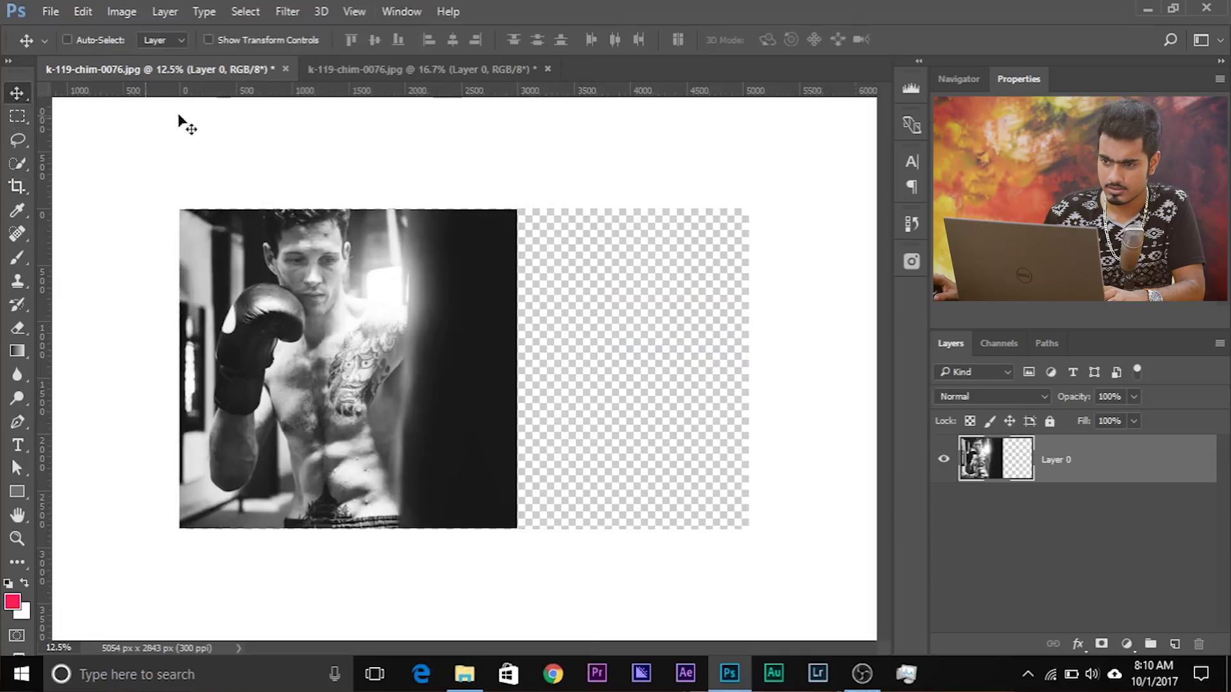
{"action": "left_click", "coordinate": [398, 9]}
{"action": "mouse_move", "coordinate": [507, 11]}
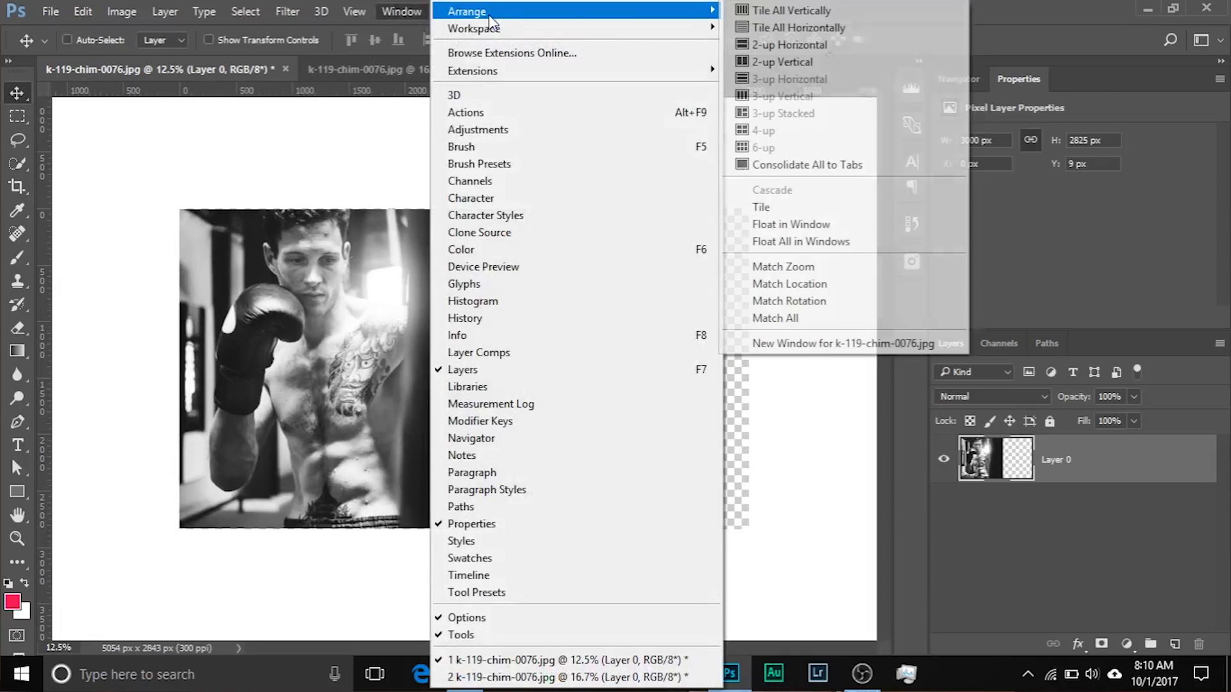
{"action": "left_click", "coordinate": [809, 62]}
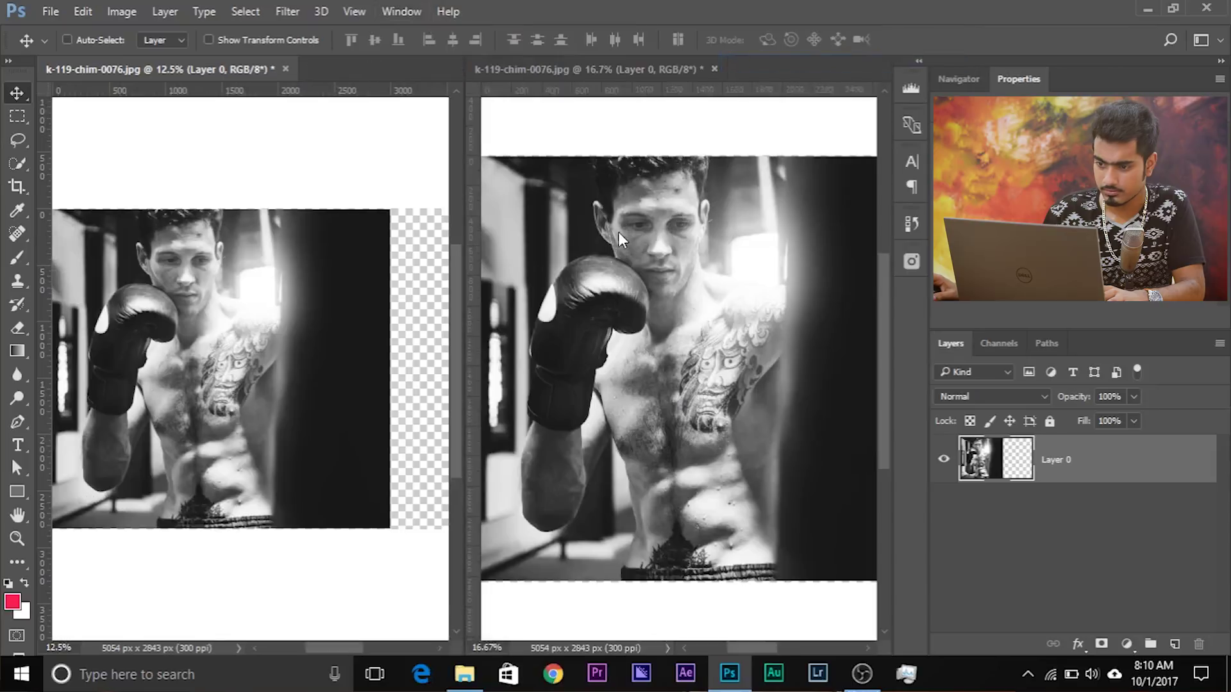
Step: Zoom one window in to 25% for close-up work and the other out to 6.25% as an overview
{"action": "scroll", "coordinate": [301, 282], "scroll_direction": "up", "scroll_amount": 2}
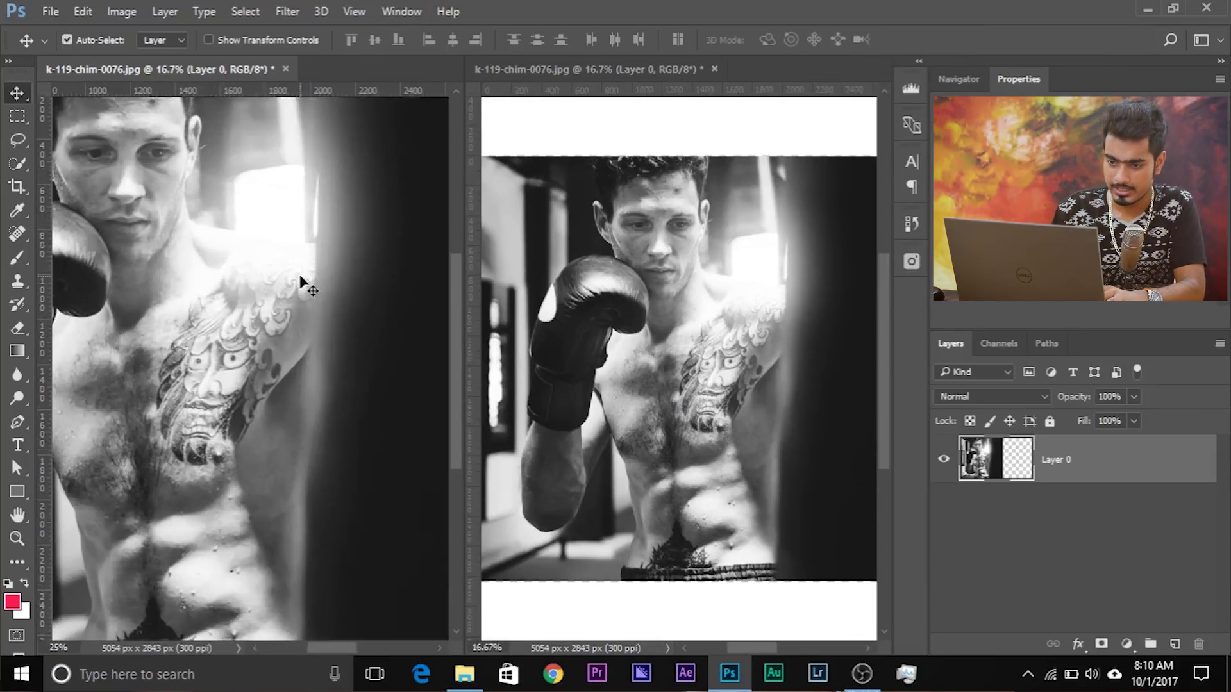
{"action": "left_click", "coordinate": [615, 66]}
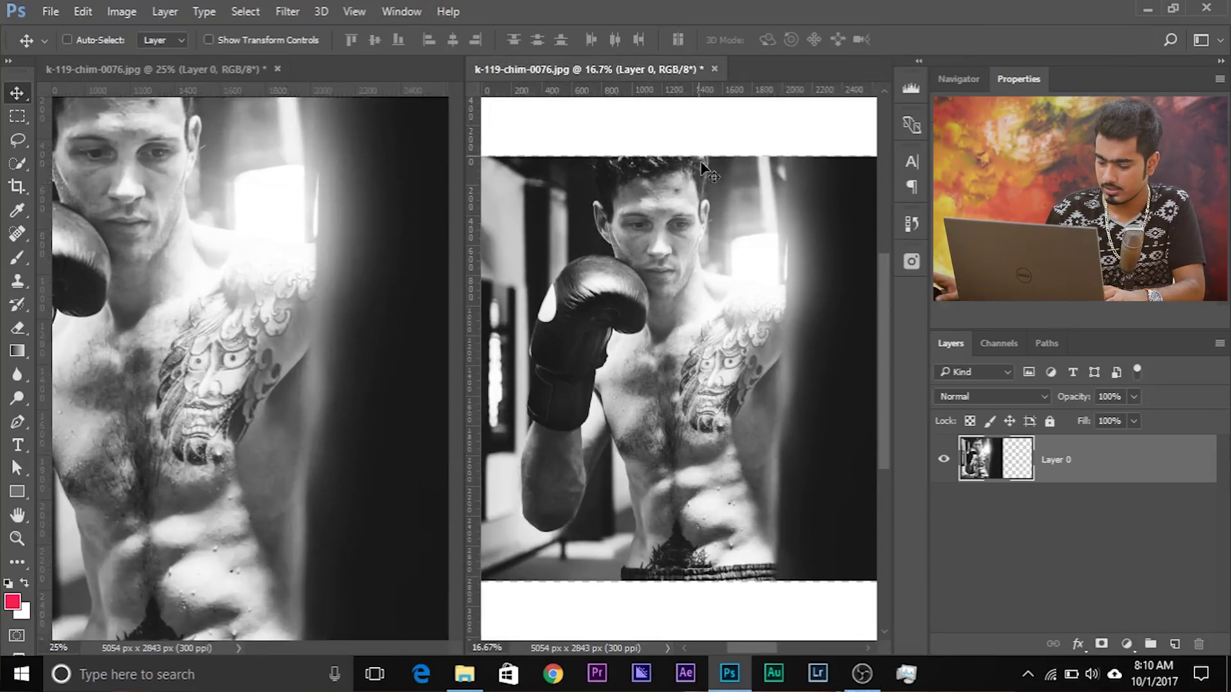
{"action": "key", "text": "ctrl+minus"}
{"action": "key", "text": "ctrl+minus"}
{"action": "key", "text": "ctrl+minus"}
{"action": "key", "text": "ctrl+plus"}
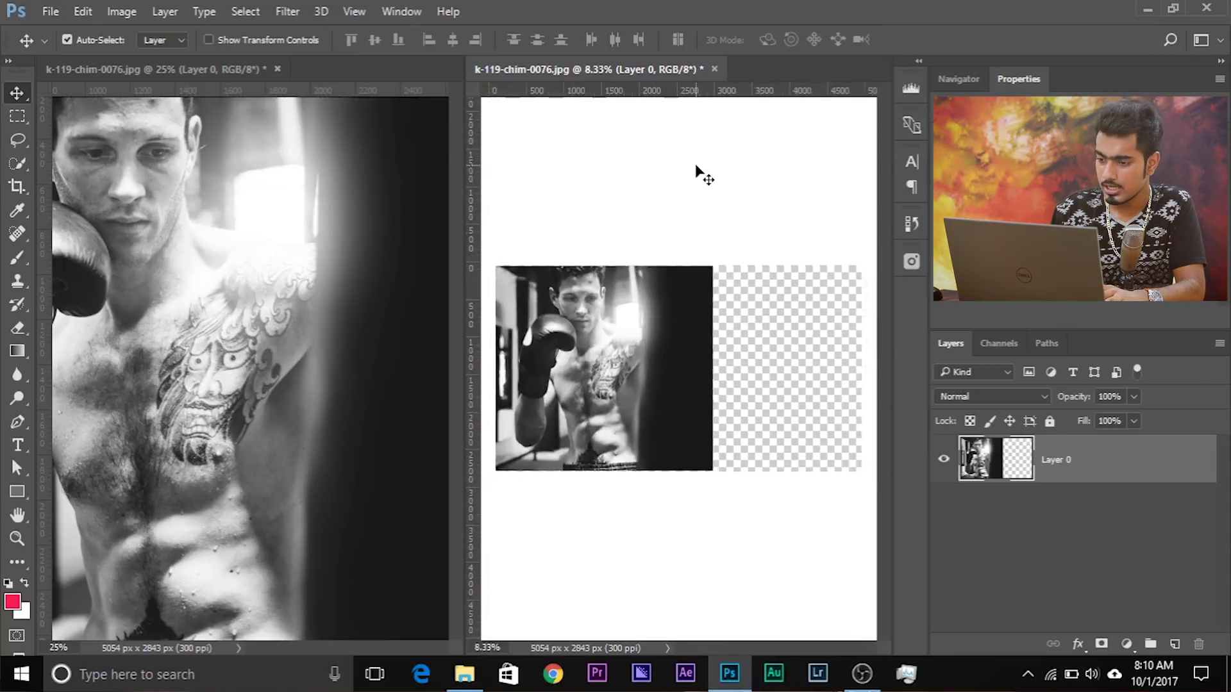
{"action": "key", "text": "ctrl+minus"}
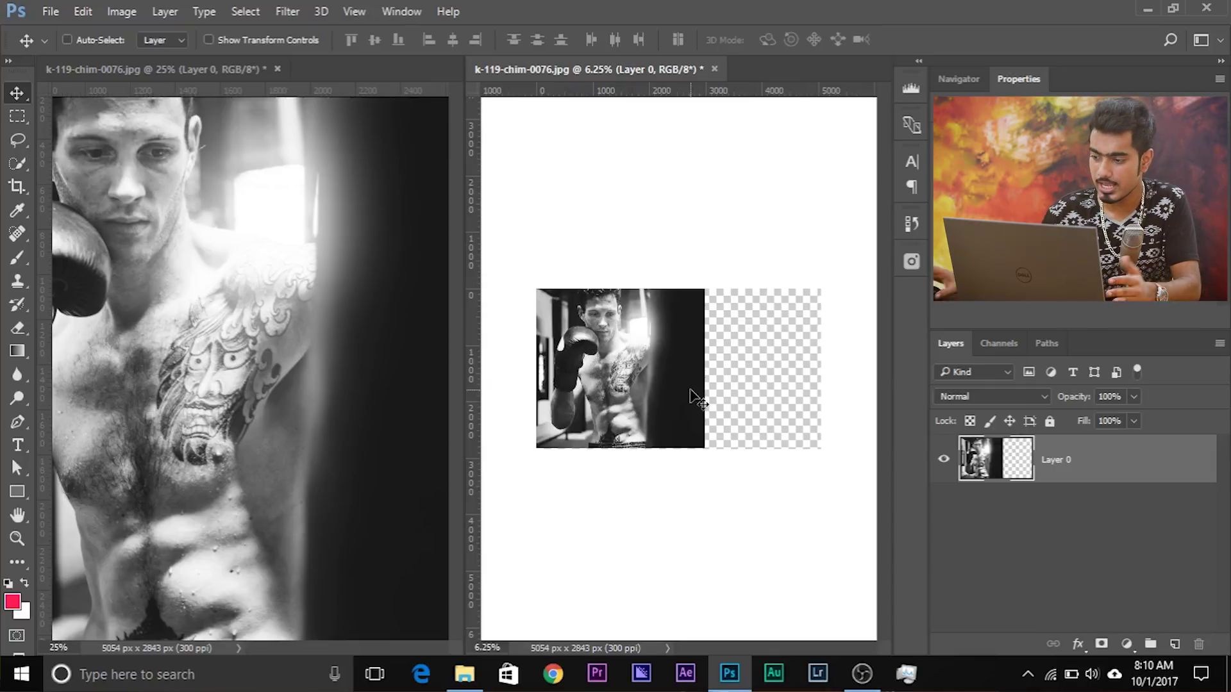
Step: Add a Solid Color fill layer and place it beneath the photo layer
{"action": "left_click", "coordinate": [1126, 643]}
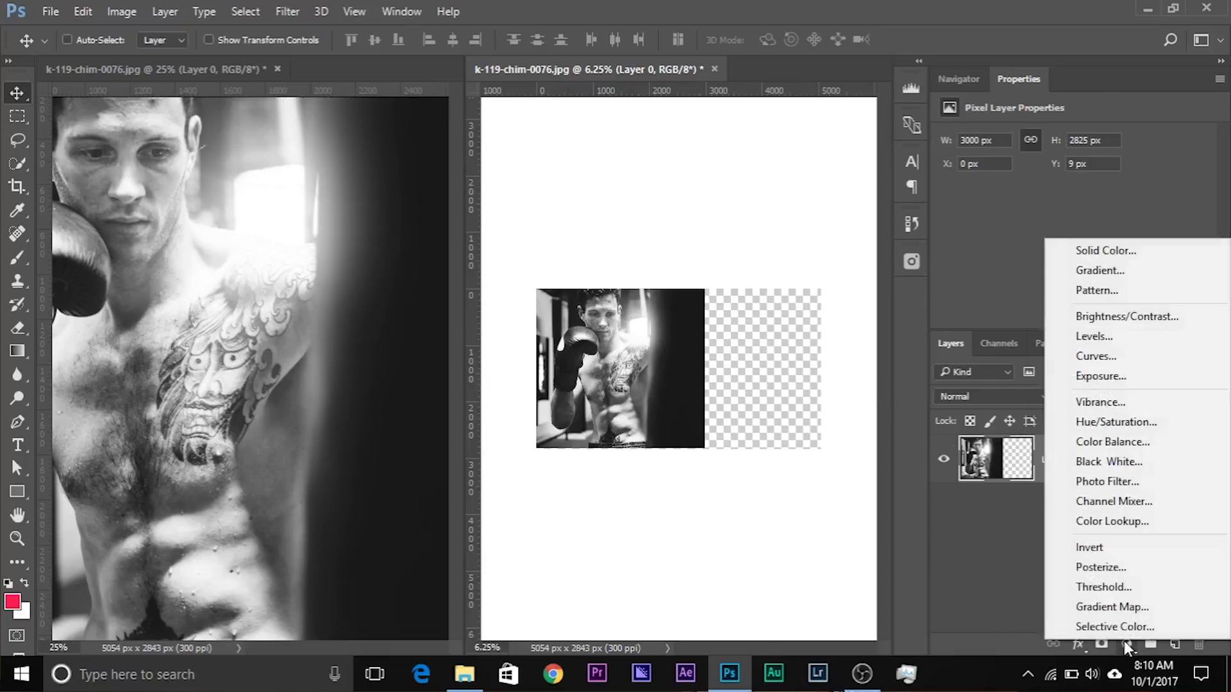
{"action": "left_click", "coordinate": [1095, 253]}
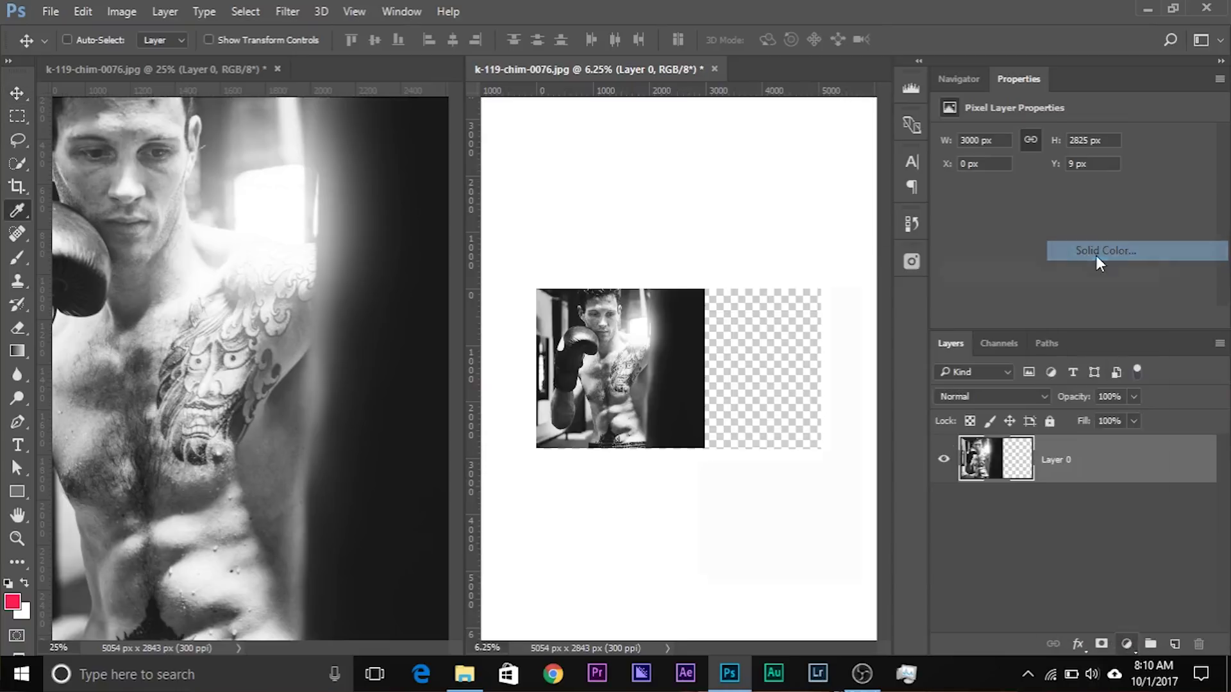
{"action": "left_click_drag", "start_coordinate": [938, 280], "coordinate": [927, 263]}
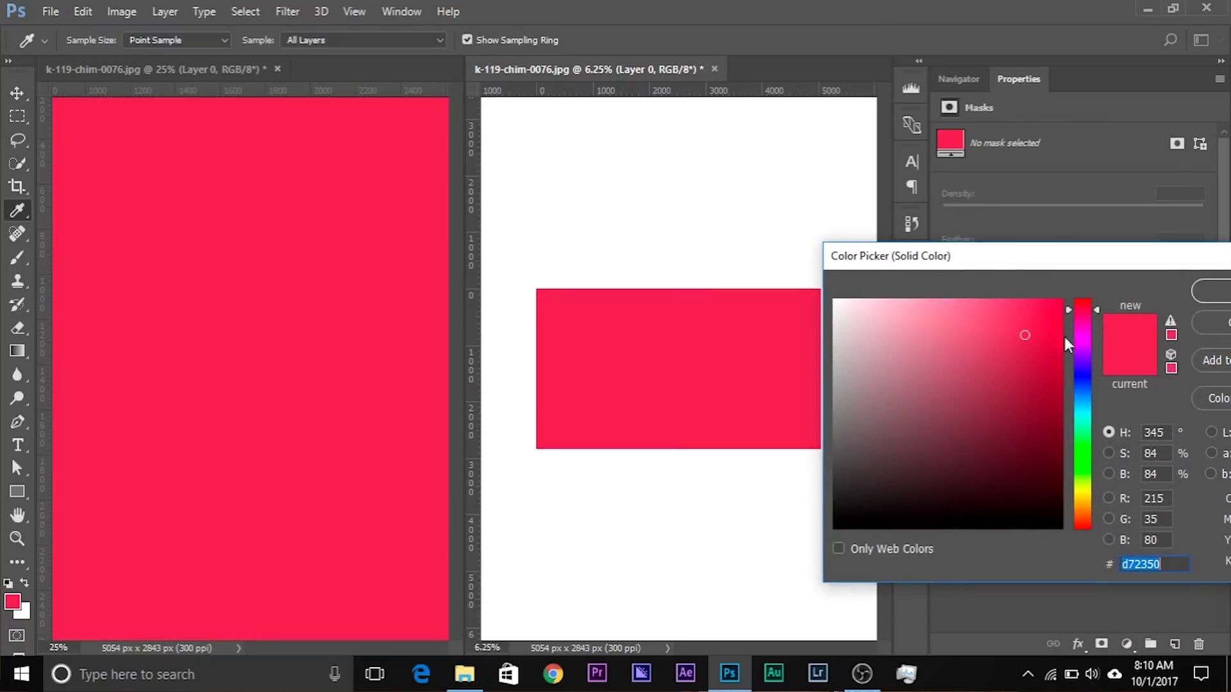
{"action": "left_click", "coordinate": [1209, 288]}
{"action": "left_click_drag", "start_coordinate": [1152, 467], "coordinate": [1173, 531]}
Step: Change the fill layer's colour to 1e1e1e, sampled from the photo's dark background
{"action": "double_click", "coordinate": [998, 504]}
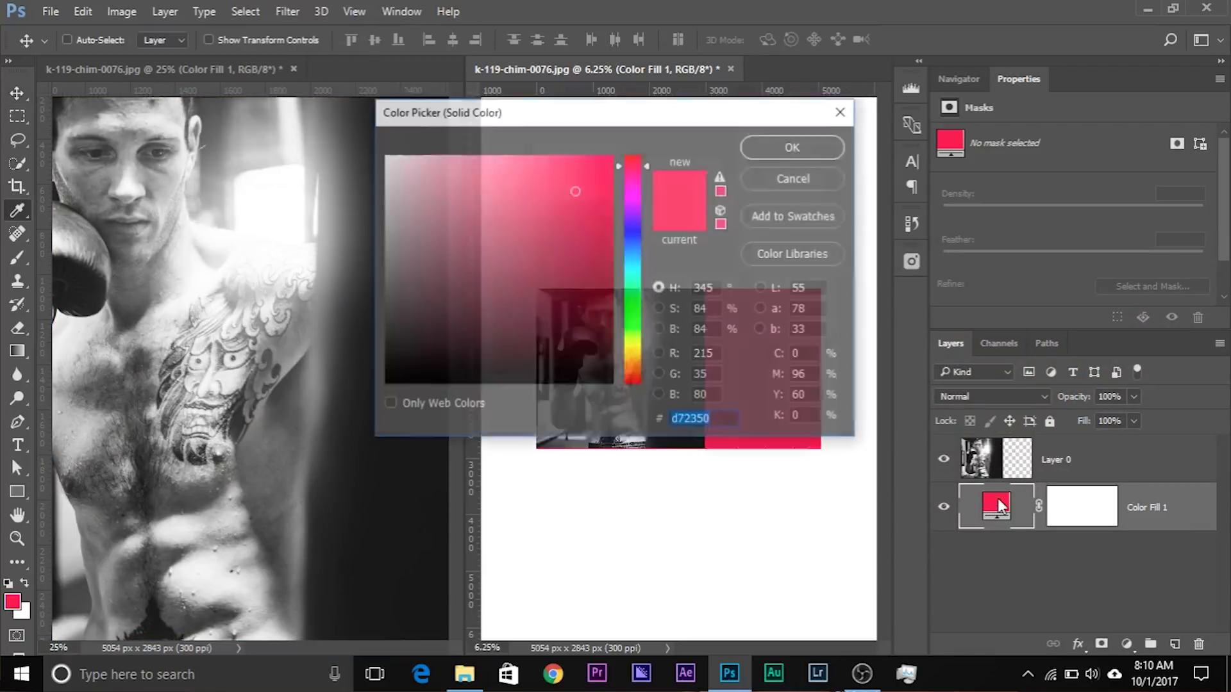
{"action": "left_click_drag", "start_coordinate": [565, 103], "coordinate": [1086, 238]}
{"action": "left_click_drag", "start_coordinate": [702, 403], "coordinate": [712, 345]}
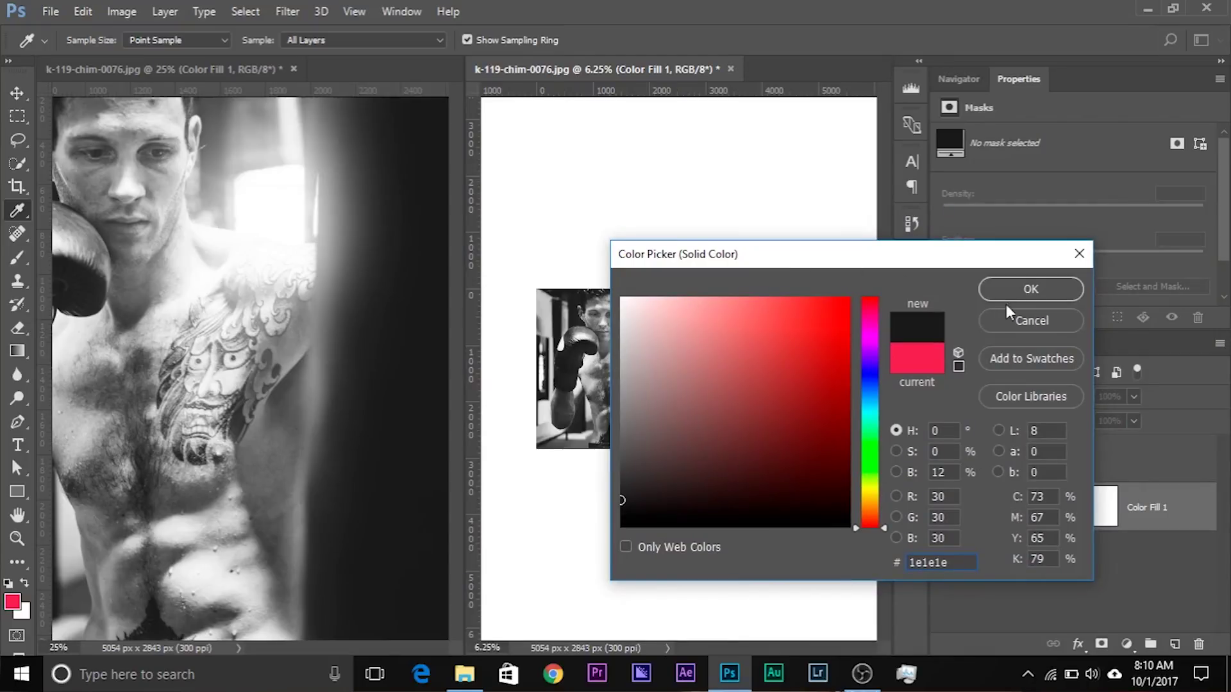
{"action": "left_click", "coordinate": [1031, 291]}
{"action": "key", "text": "v"}
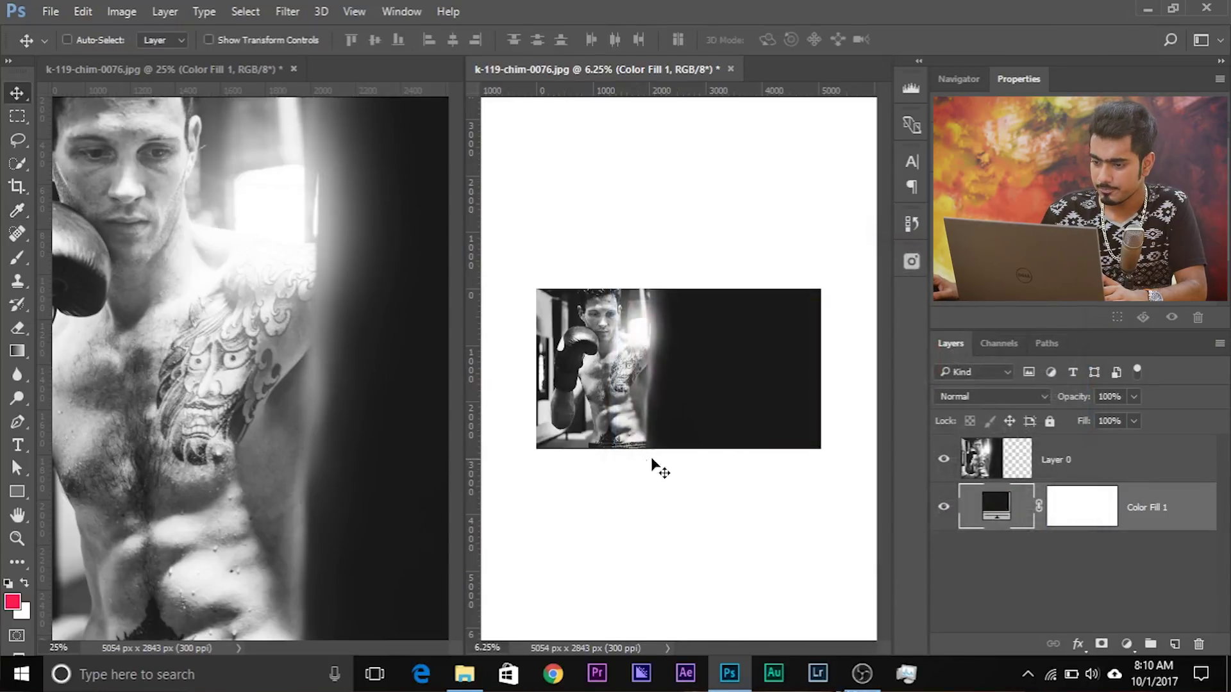
Step: Add a layer mask to Layer 0 and ready a black brush enlarged to 1131 px for masking
{"action": "left_click", "coordinate": [1001, 477]}
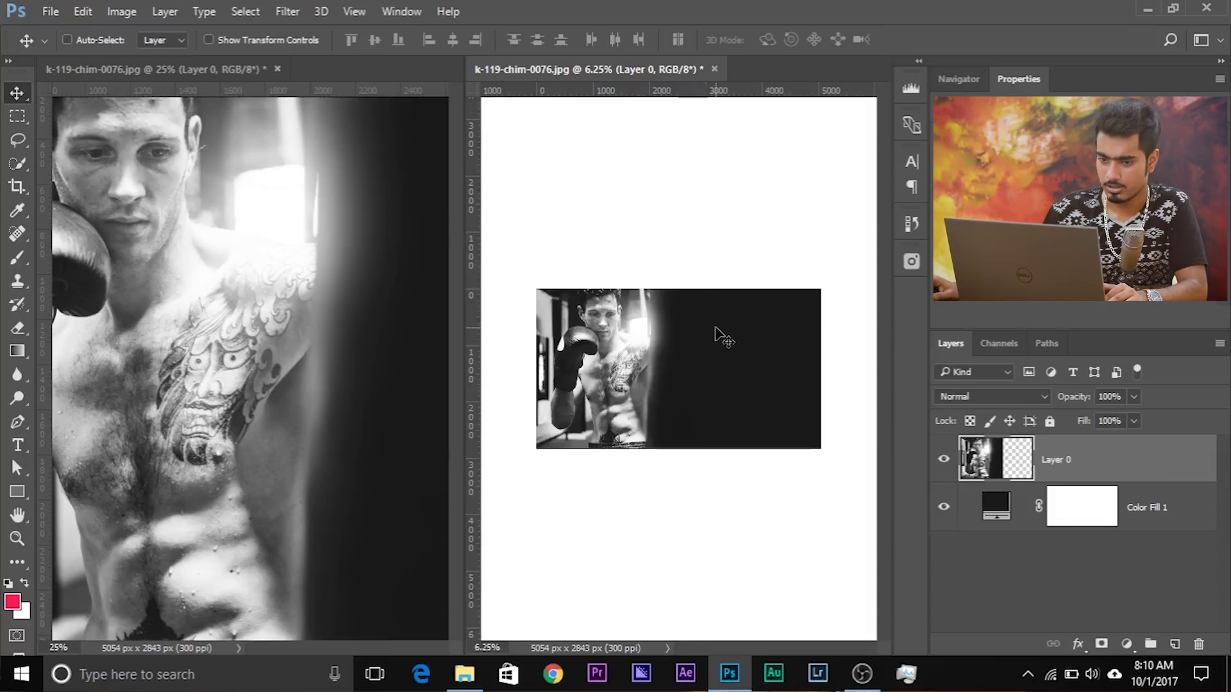
{"action": "left_click", "coordinate": [338, 294]}
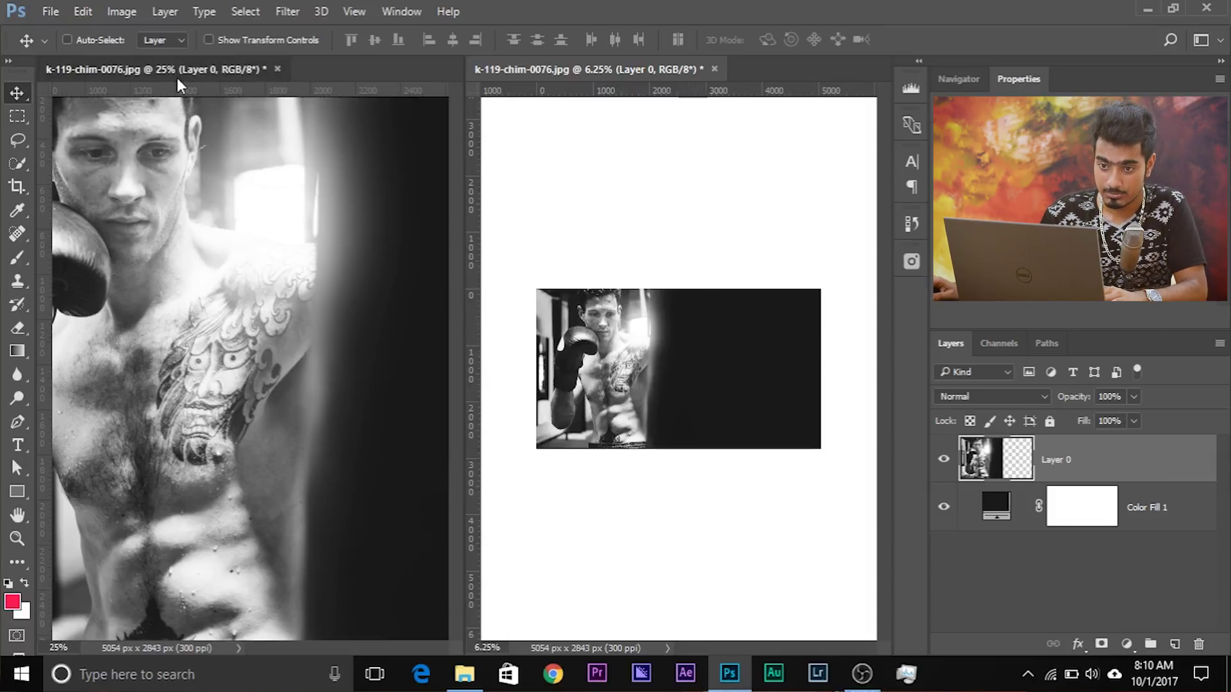
{"action": "scroll", "coordinate": [333, 291], "scroll_direction": "right", "scroll_amount": 6}
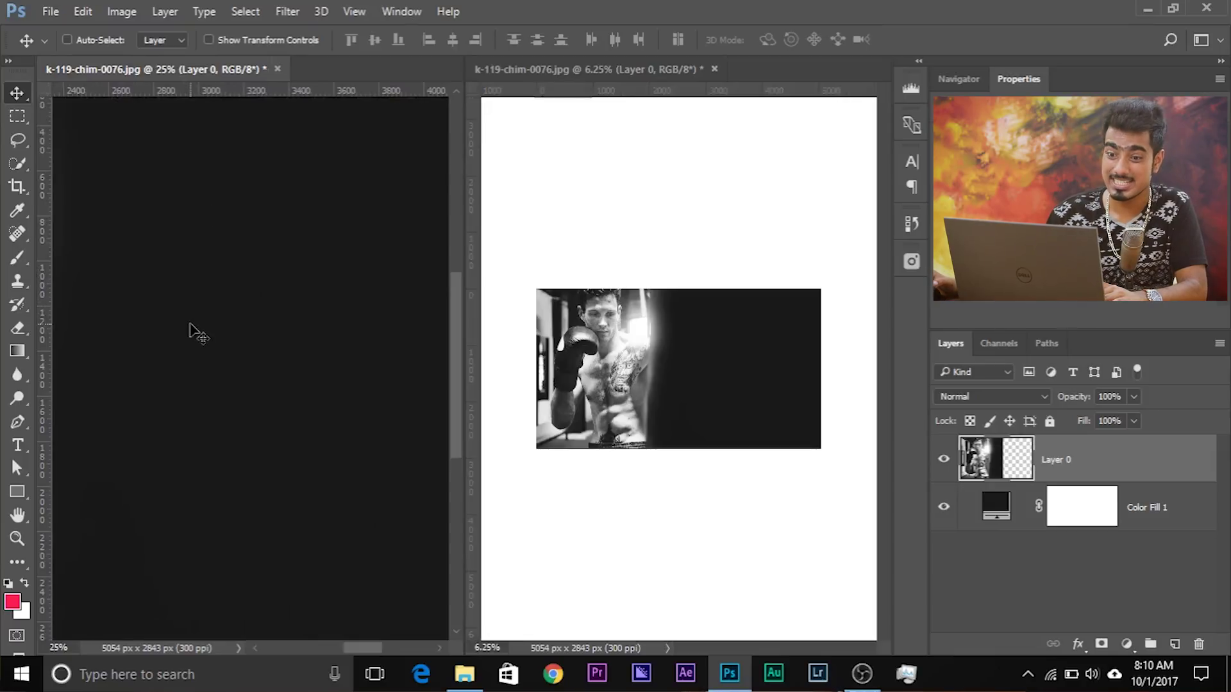
{"action": "left_click_drag", "start_coordinate": [192, 294], "coordinate": [242, 283]}
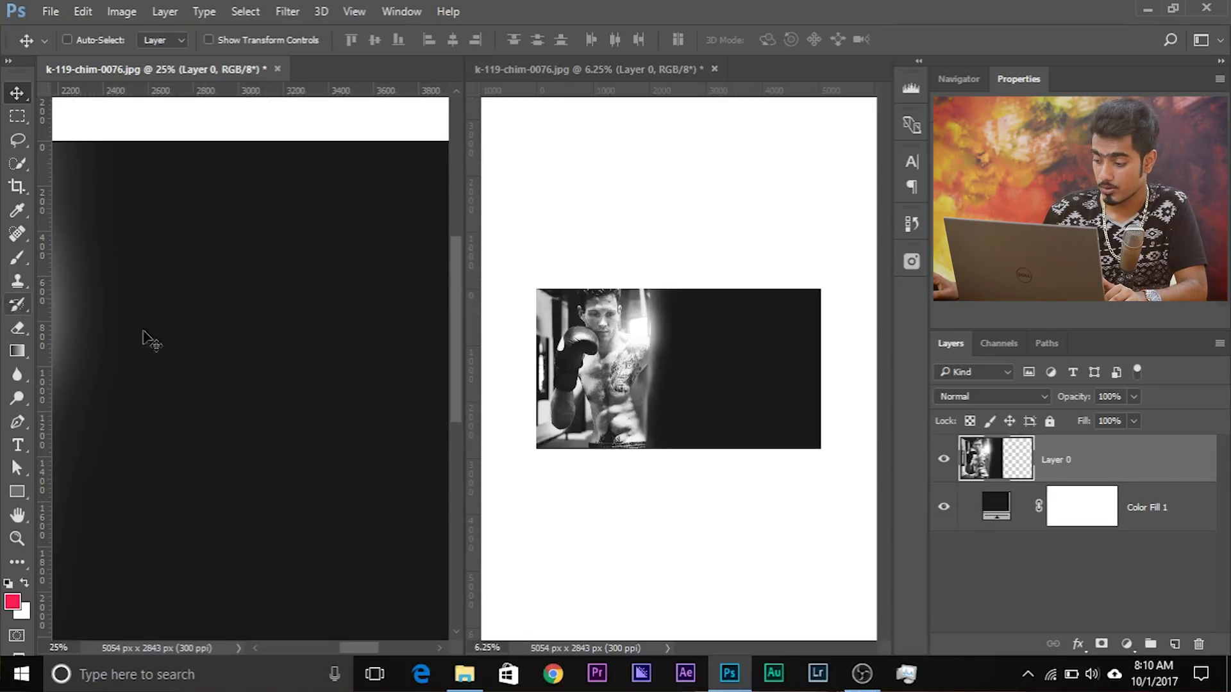
{"action": "left_click", "coordinate": [1101, 645]}
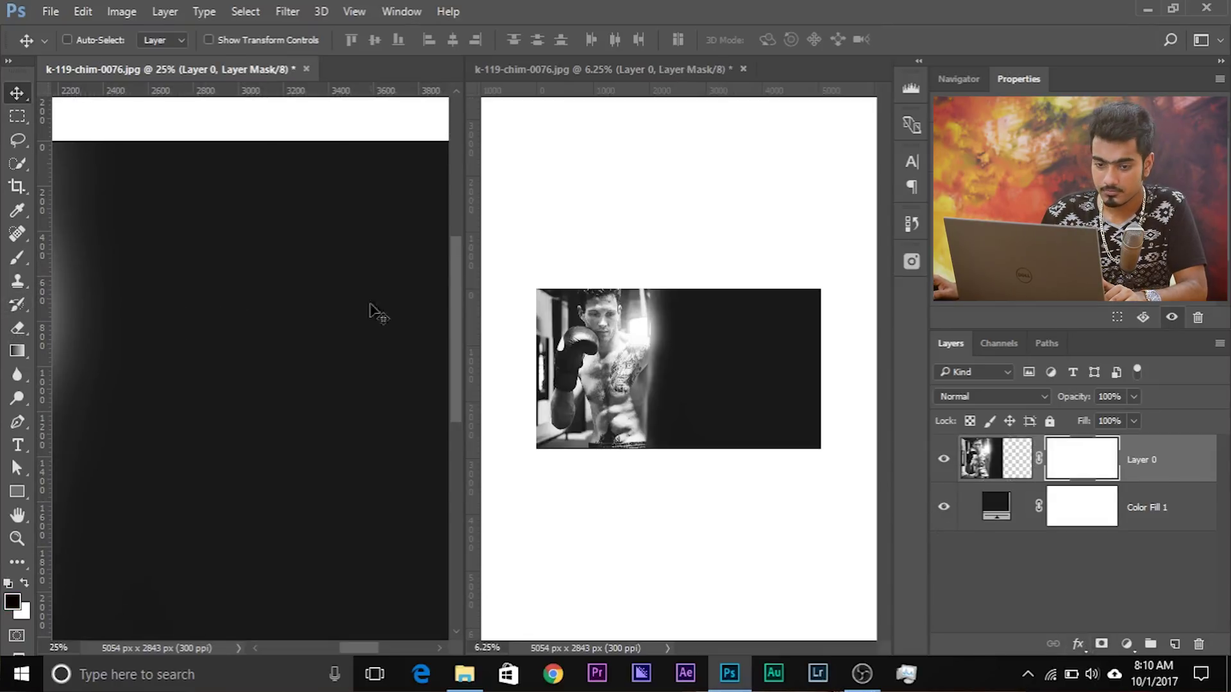
{"action": "left_click", "coordinate": [20, 256]}
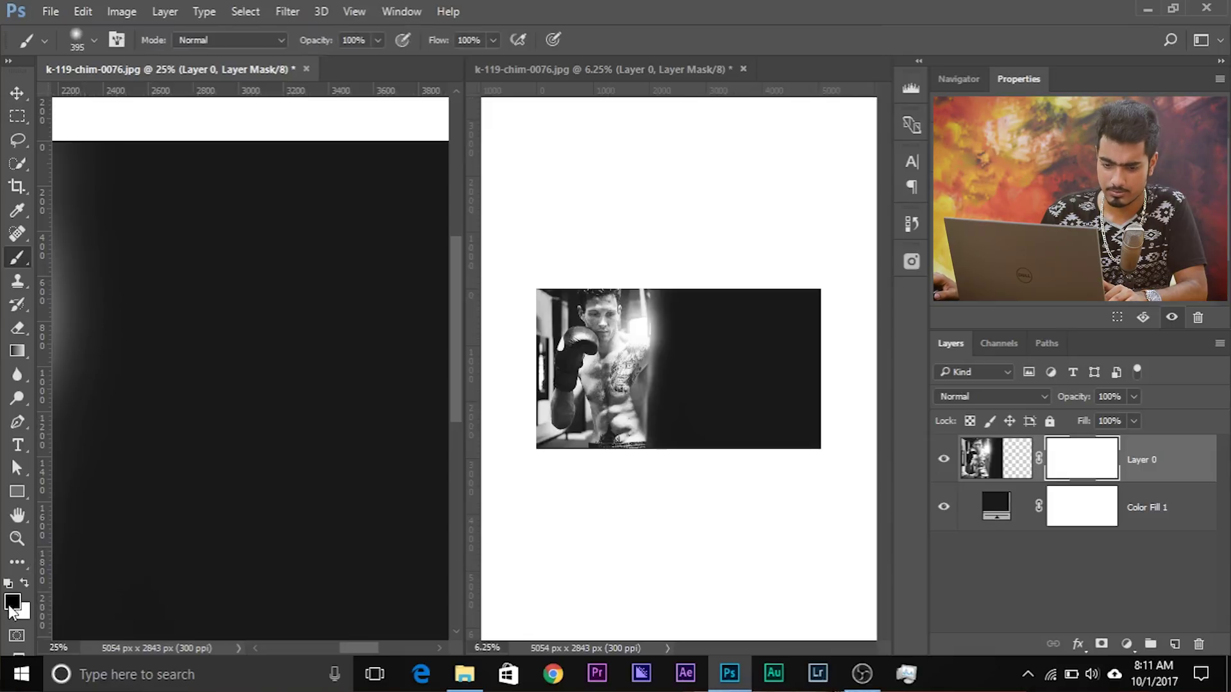
{"action": "mouse_move", "coordinate": [617, 321]}
{"action": "left_mouse_down"}
{"action": "mouse_move", "coordinate": [633, 293]}
{"action": "mouse_move", "coordinate": [629, 205]}
{"action": "left_mouse_up"}
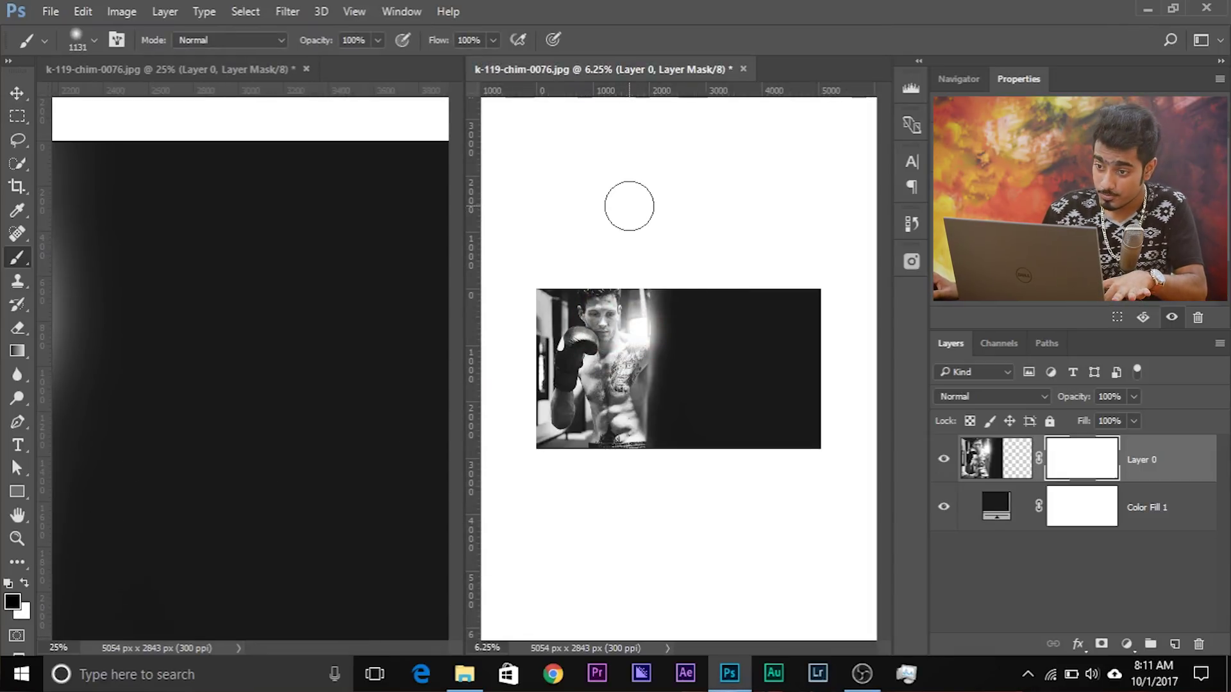
Step: Paint black with a 640 px brush on Layer 0's mask along the photo's edge, blending it into the dark fill
{"action": "mouse_move", "coordinate": [670, 352]}
{"action": "left_mouse_down"}
{"action": "mouse_move", "coordinate": [690, 356]}
{"action": "mouse_move", "coordinate": [667, 356]}
{"action": "mouse_move", "coordinate": [656, 206]}
{"action": "mouse_move", "coordinate": [621, 204]}
{"action": "mouse_move", "coordinate": [675, 430]}
{"action": "mouse_move", "coordinate": [677, 234]}
{"action": "mouse_move", "coordinate": [655, 182]}
{"action": "left_mouse_up"}
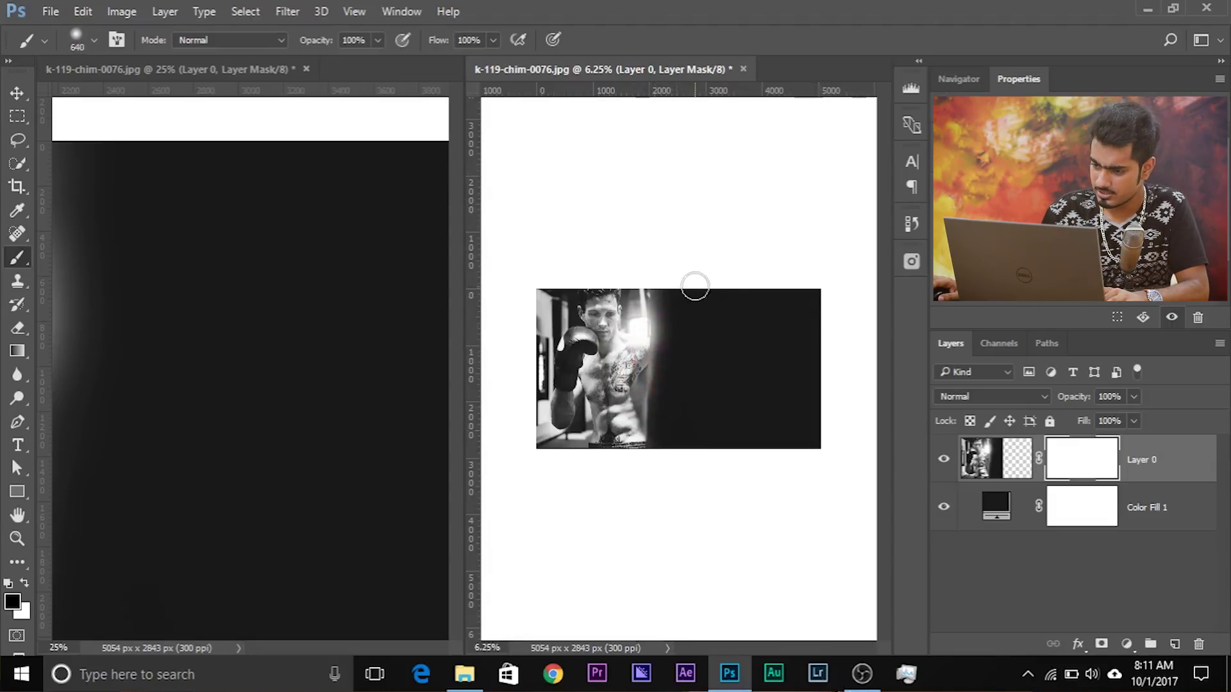
{"action": "left_click_drag", "start_coordinate": [699, 384], "coordinate": [701, 487]}
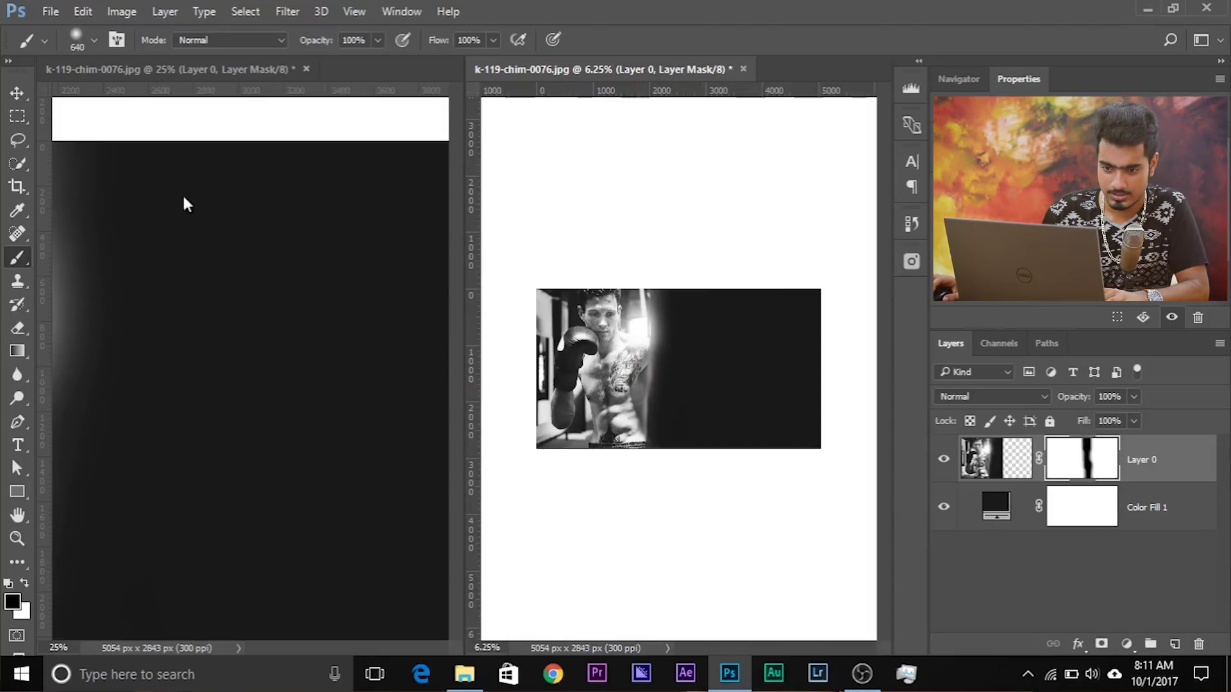
{"action": "mouse_move", "coordinate": [307, 340]}
{"action": "left_mouse_down"}
{"action": "mouse_move", "coordinate": [327, 143]}
{"action": "mouse_move", "coordinate": [312, 292]}
{"action": "left_mouse_up"}
{"action": "left_click", "coordinate": [700, 400]}
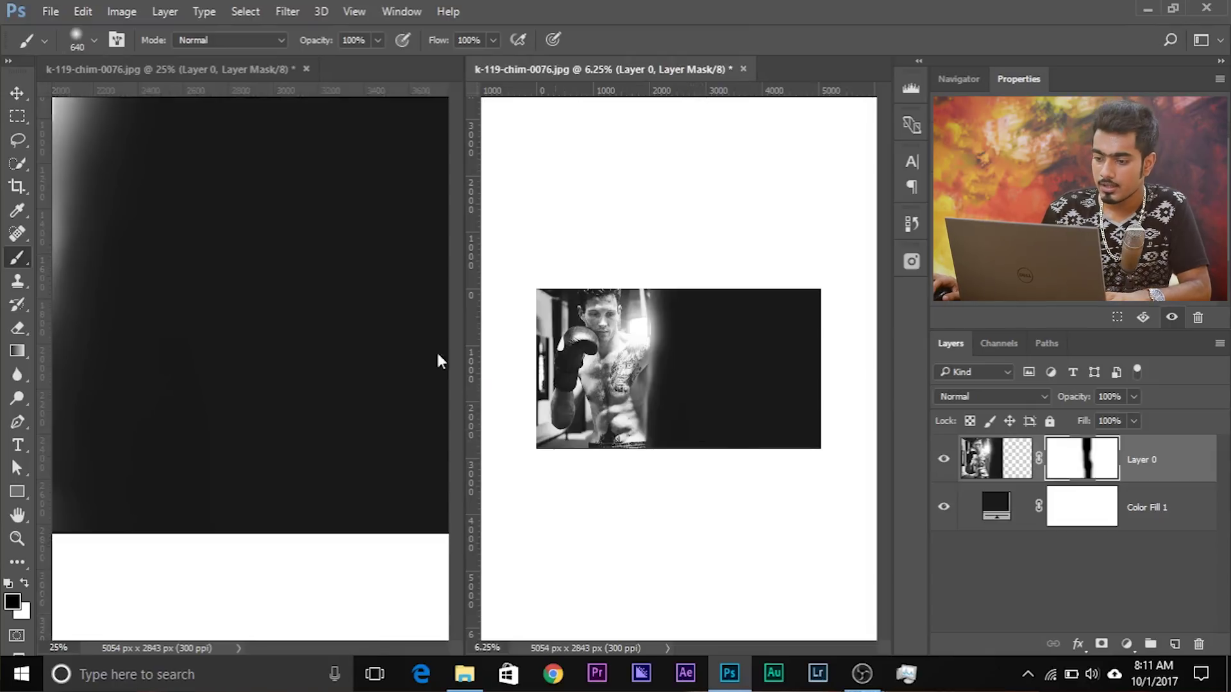
{"action": "left_click", "coordinate": [355, 432]}
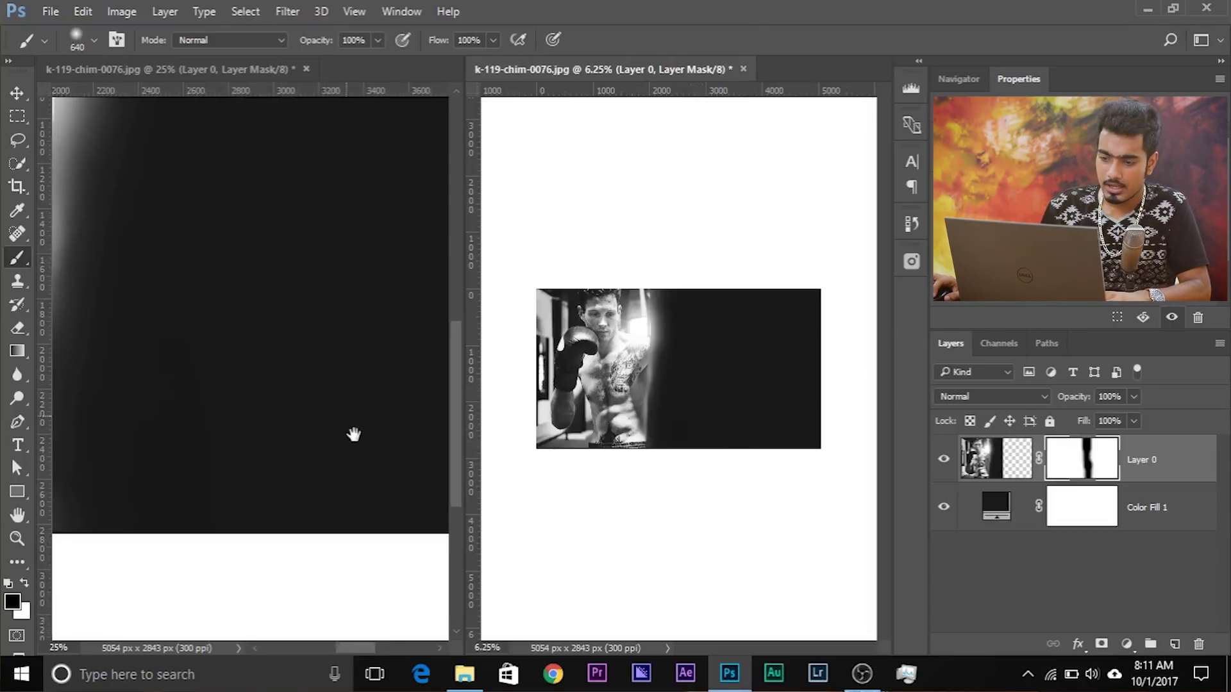
Step: Scale the boxer layer up to about 128% in the overview window, keeping its upper-left corner in place
{"action": "left_click", "coordinate": [16, 87]}
{"action": "scroll", "coordinate": [356, 314], "scroll_direction": "down", "scroll_amount": 2}
{"action": "scroll", "coordinate": [356, 314], "scroll_direction": "up", "scroll_amount": 2}
{"action": "scroll", "coordinate": [356, 321], "scroll_direction": "left", "scroll_amount": 5}
{"action": "scroll", "coordinate": [359, 333], "scroll_direction": "up", "scroll_amount": 3}
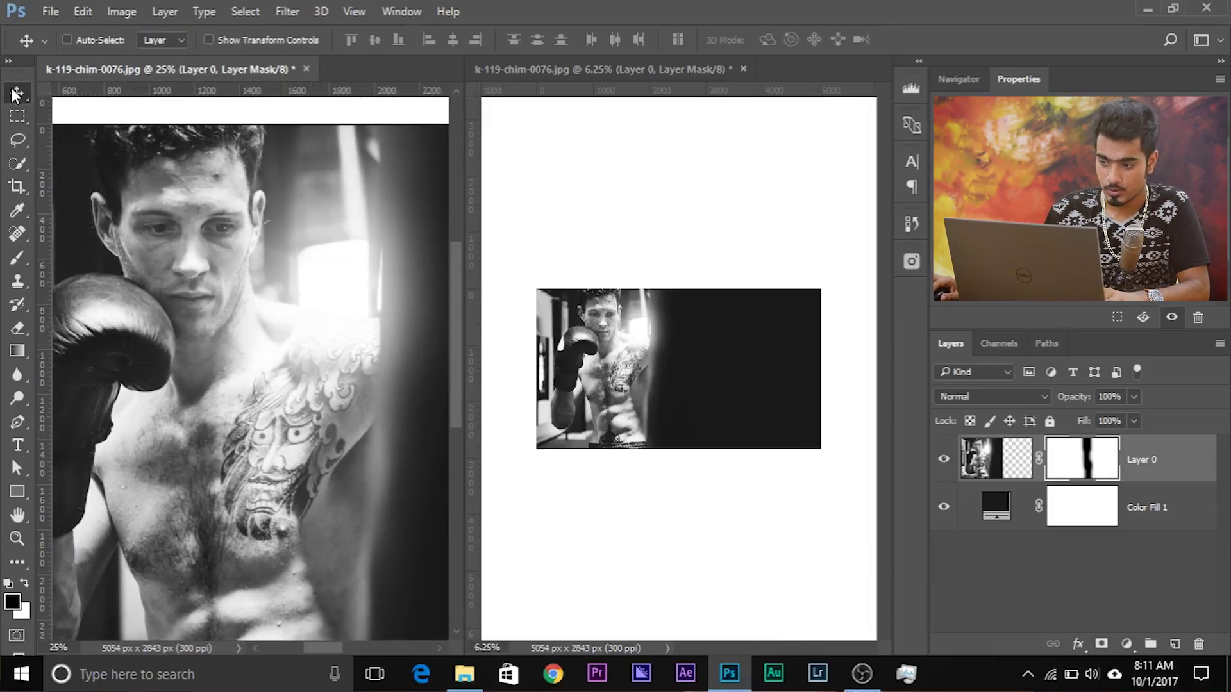
{"action": "left_click", "coordinate": [549, 68]}
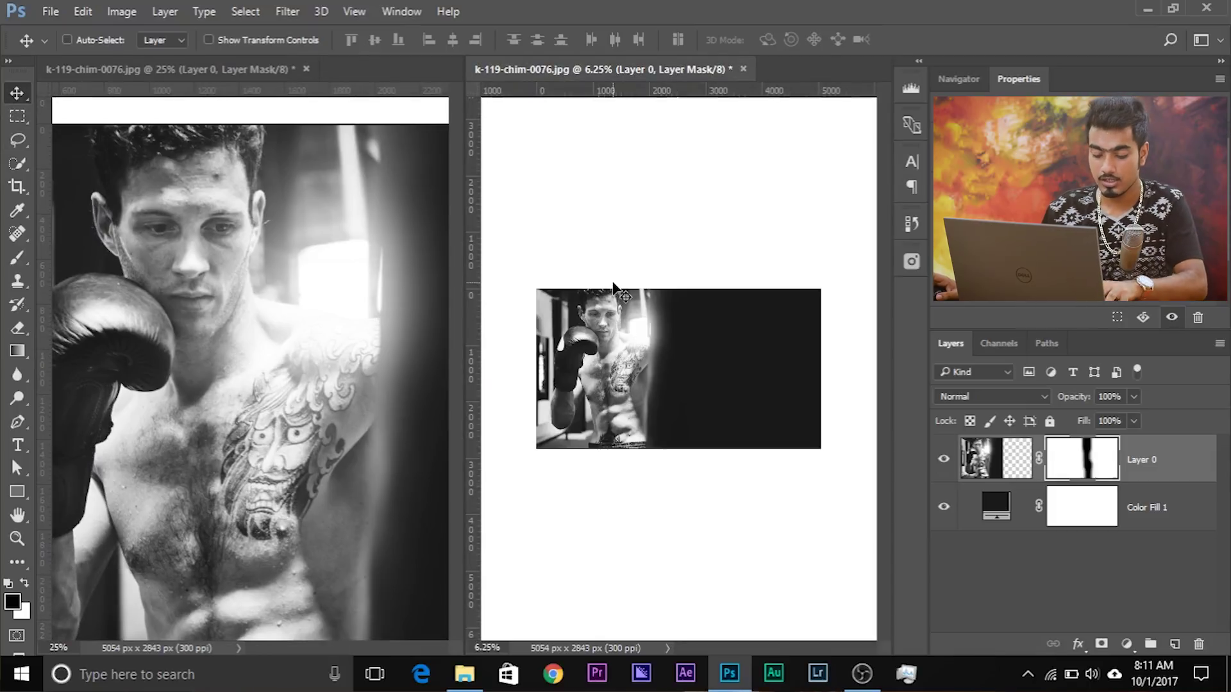
{"action": "key", "text": "ctrl+t"}
{"action": "left_click_drag", "start_coordinate": [705, 450], "coordinate": [748, 502]}
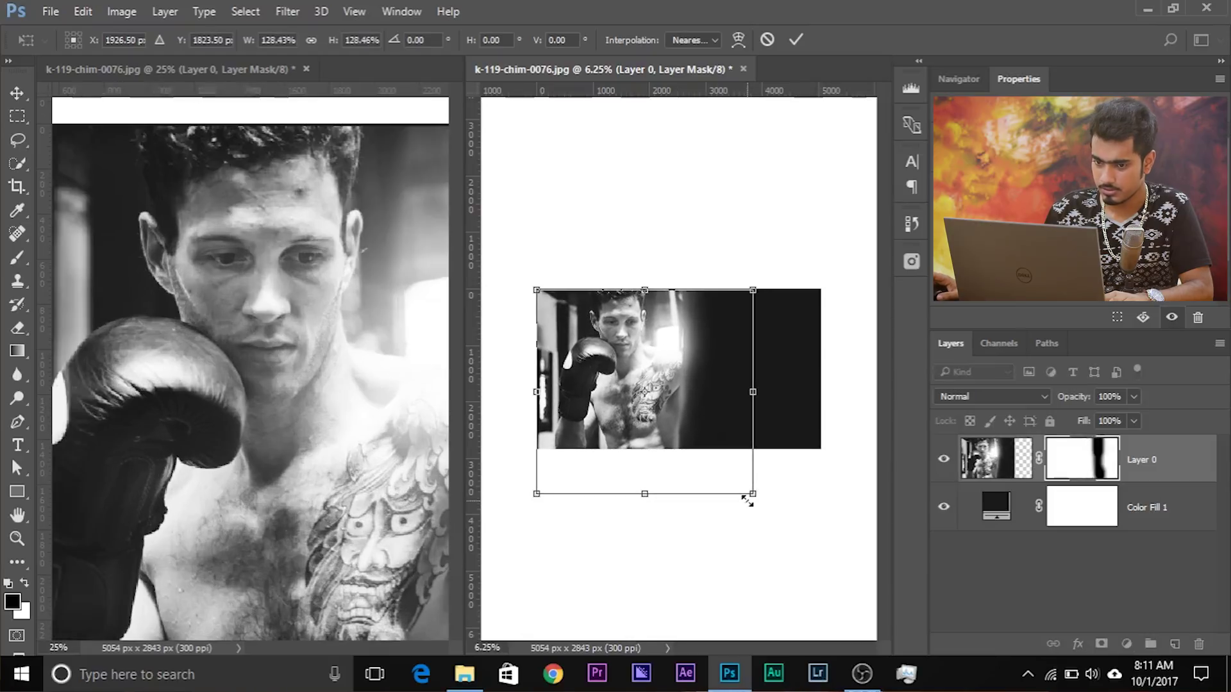
{"action": "key", "text": "Return"}
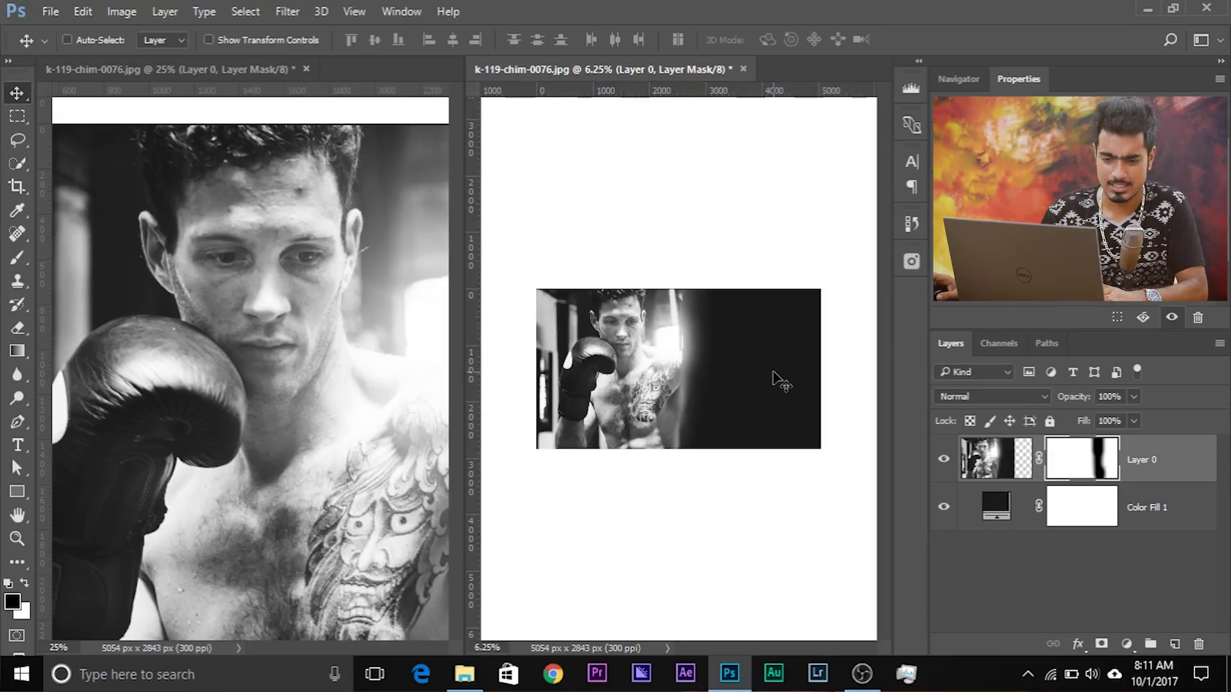
Step: Add the text BOX on the dark area beside the boxer and enlarge it to about 7665%
{"action": "left_click", "coordinate": [25, 442]}
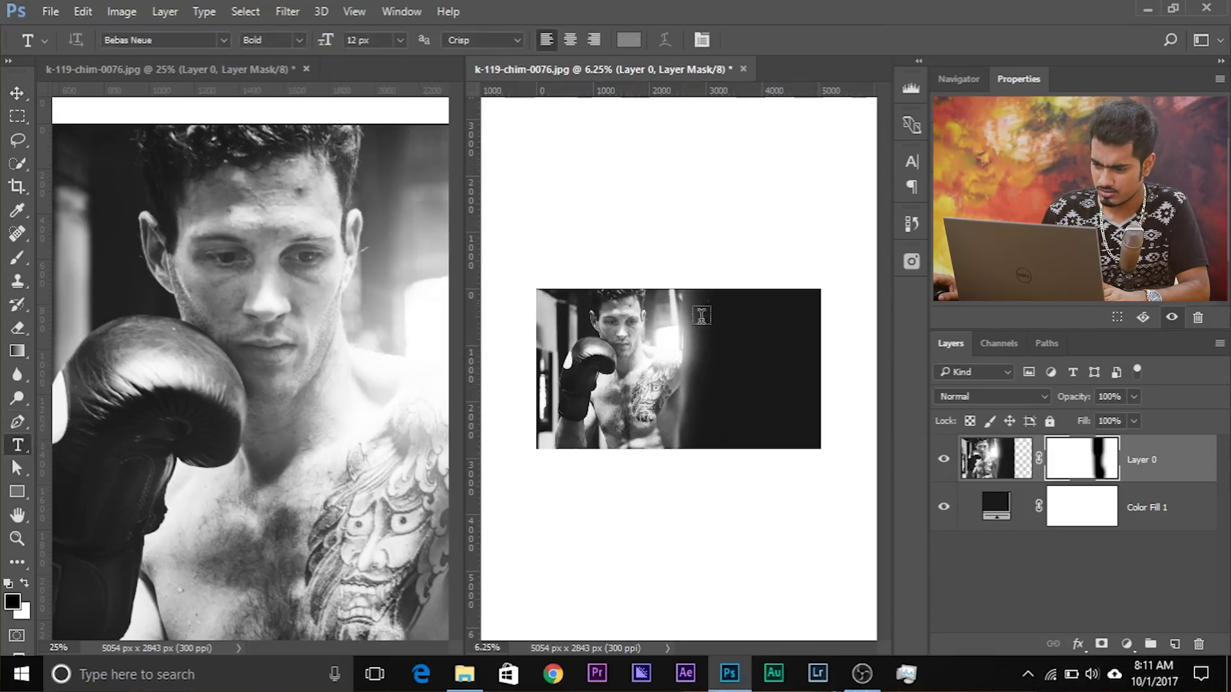
{"action": "left_click", "coordinate": [717, 347]}
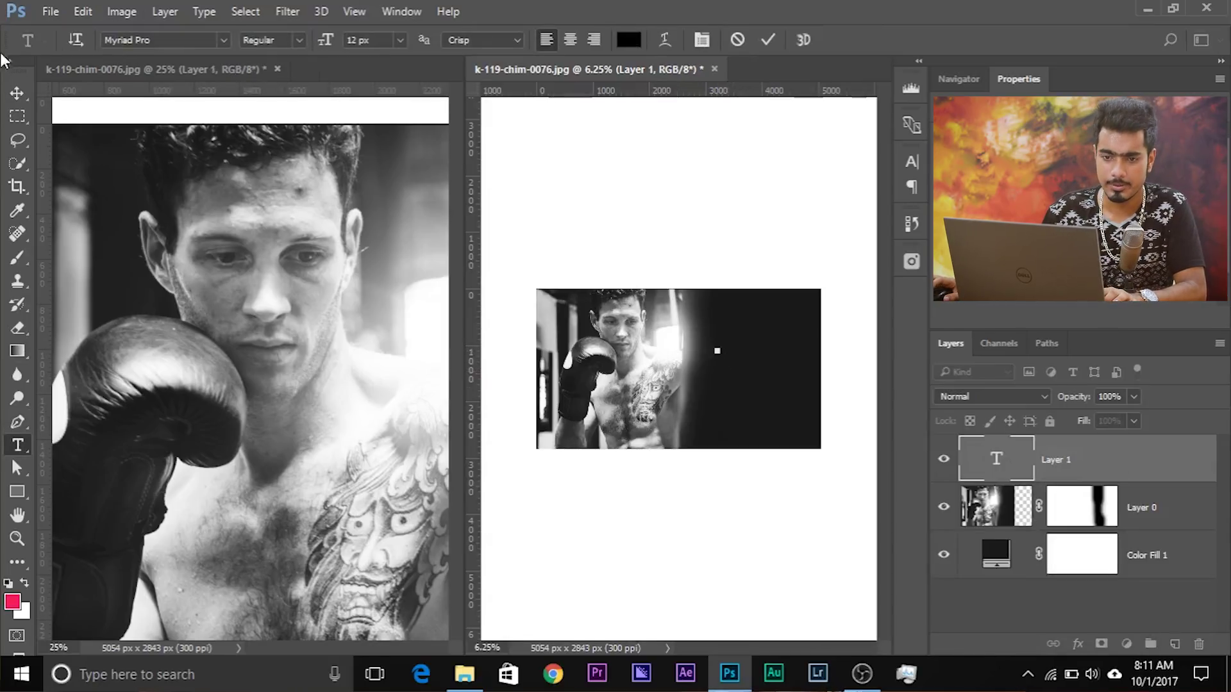
{"action": "left_click", "coordinate": [17, 93]}
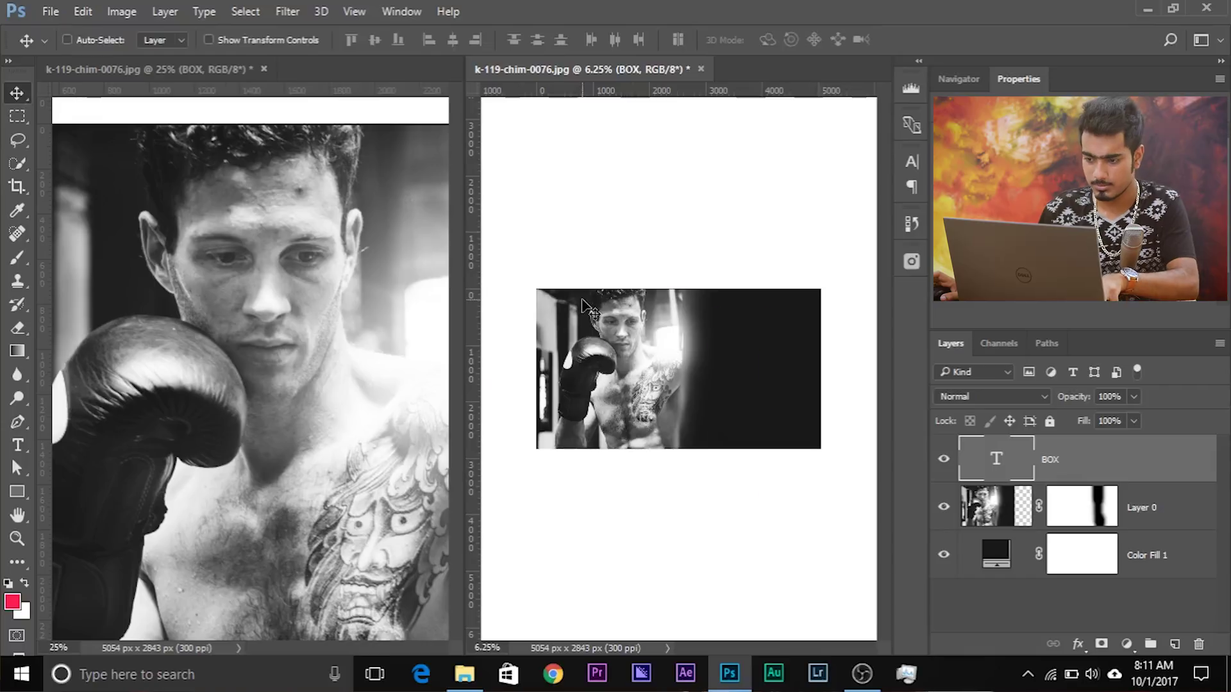
{"action": "key", "text": "ctrl+t"}
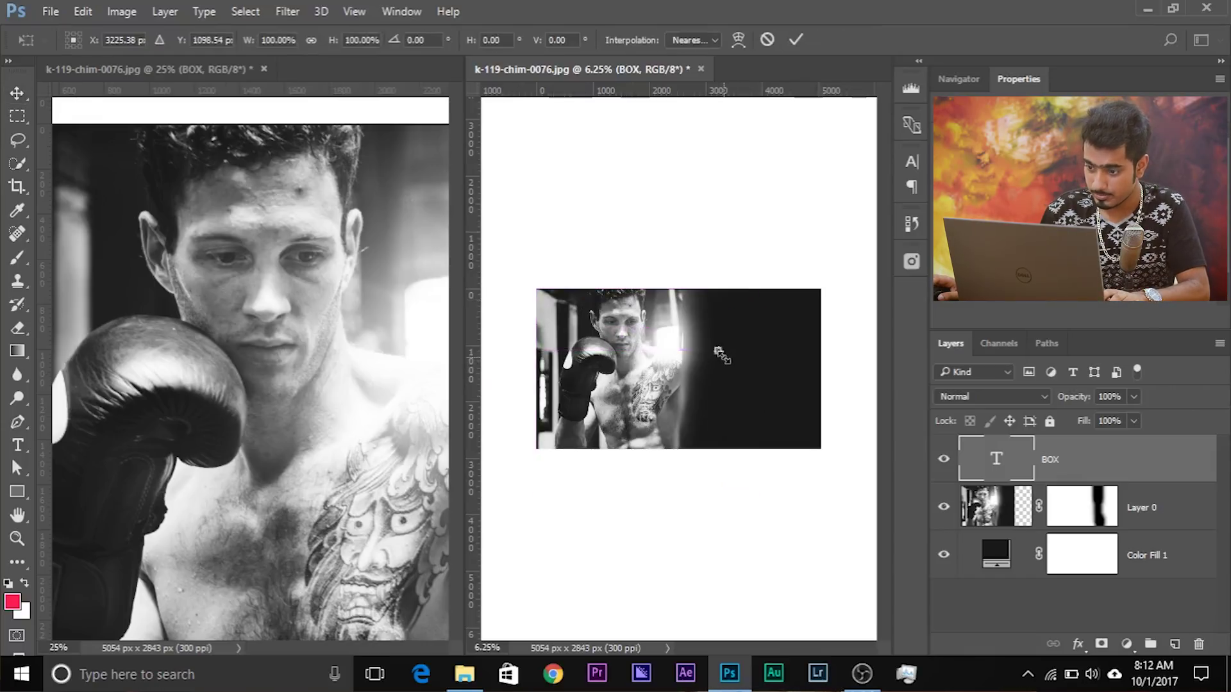
{"action": "left_click_drag", "start_coordinate": [744, 375], "coordinate": [804, 431]}
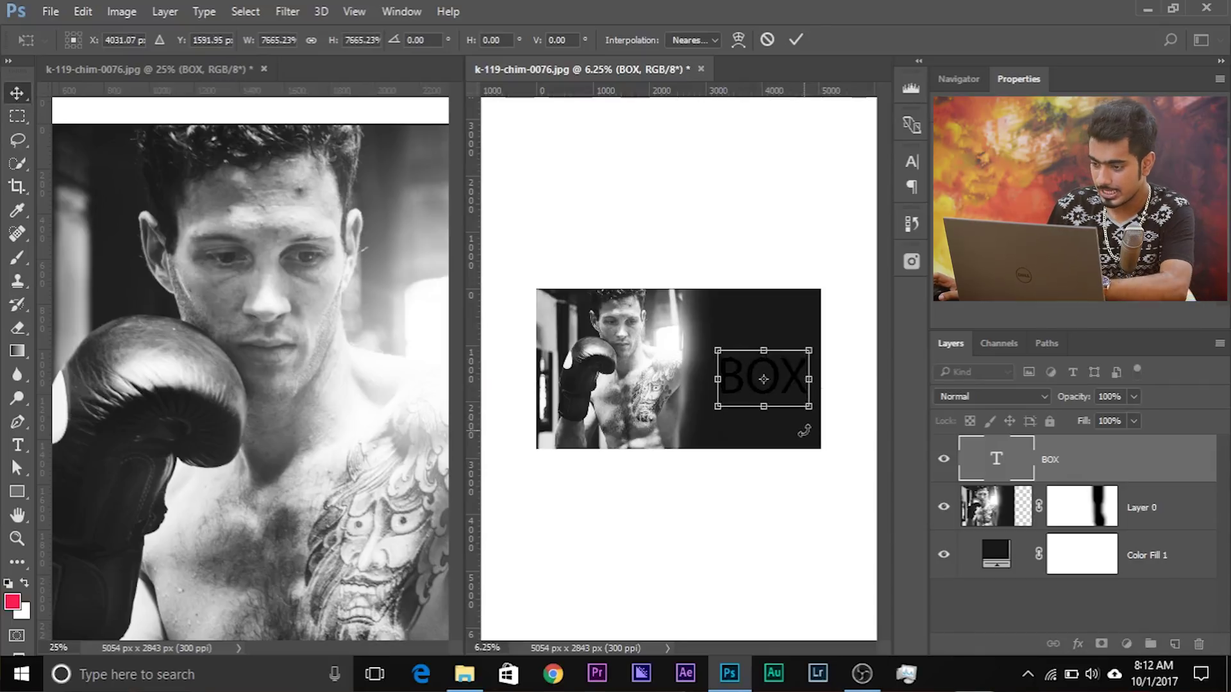
{"action": "key", "text": "Return"}
Step: Set the font of the BOX text to Impact Regular
{"action": "double_click", "coordinate": [993, 459]}
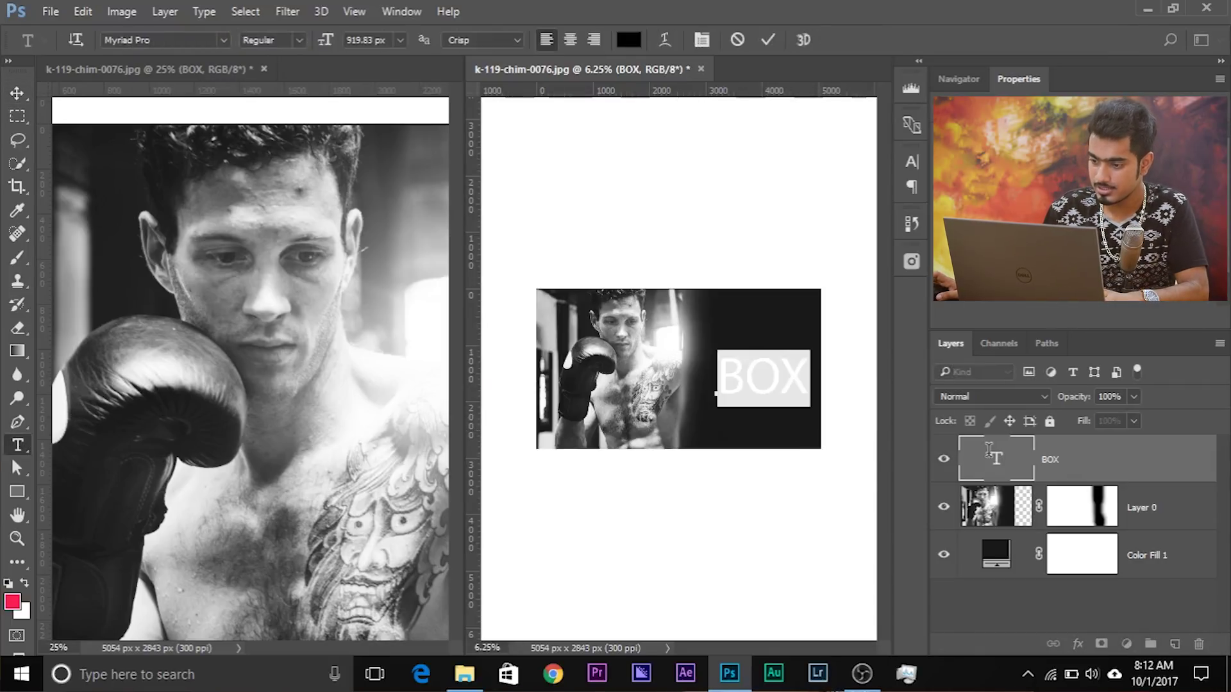
{"action": "left_click", "coordinate": [106, 40]}
{"action": "type", "text": "i"}
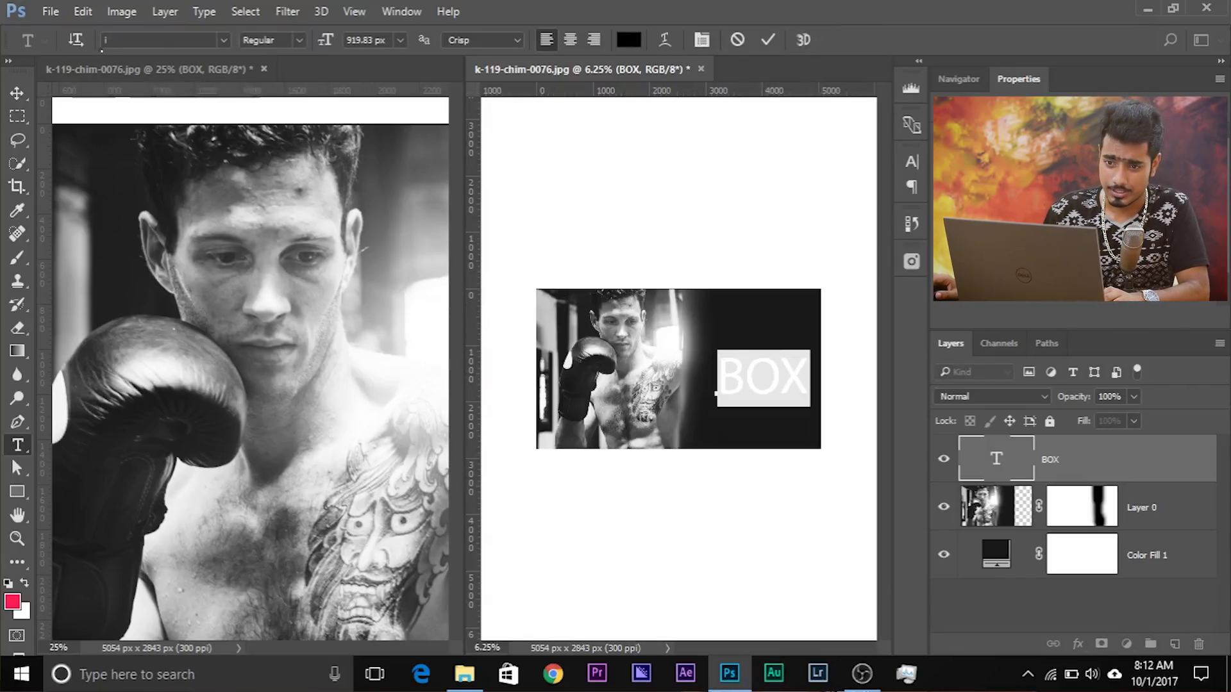
{"action": "type", "text": "mpa"}
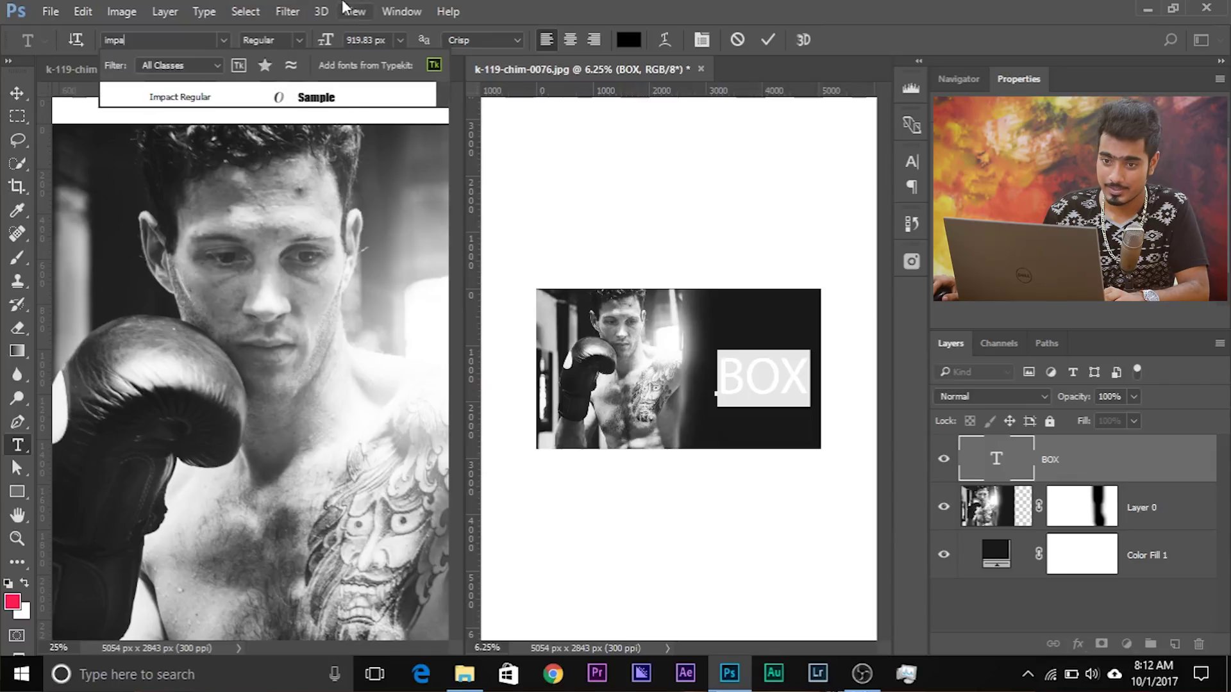
{"action": "left_click", "coordinate": [220, 96]}
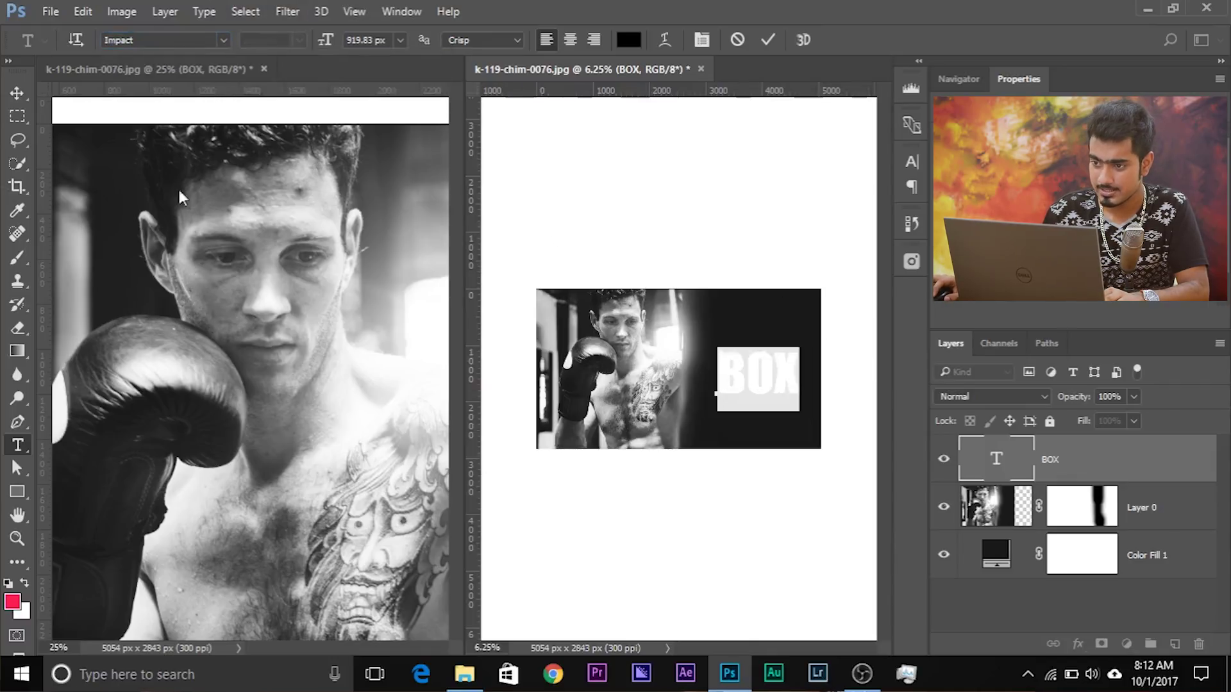
Step: Colour the BOX text white and move it slightly up and left on the dark background
{"action": "left_click", "coordinate": [635, 46]}
{"action": "left_click", "coordinate": [576, 213]}
{"action": "left_click", "coordinate": [1024, 289]}
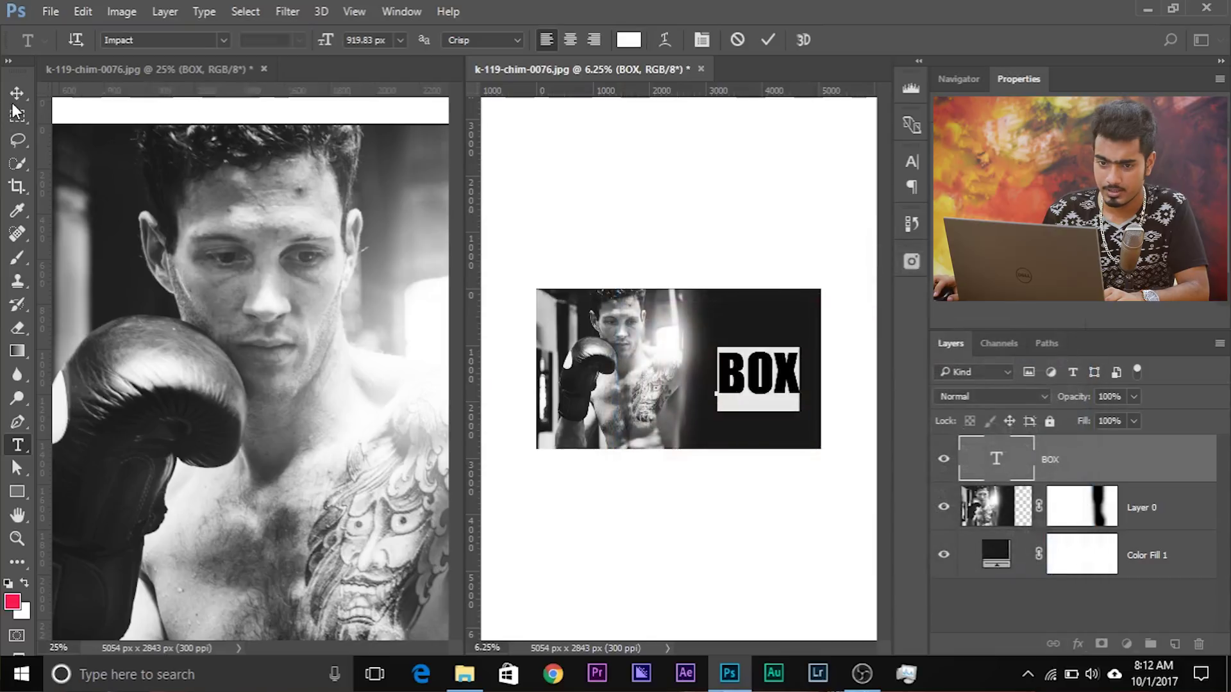
{"action": "key", "text": "v"}
{"action": "left_click_drag", "start_coordinate": [789, 385], "coordinate": [778, 372]}
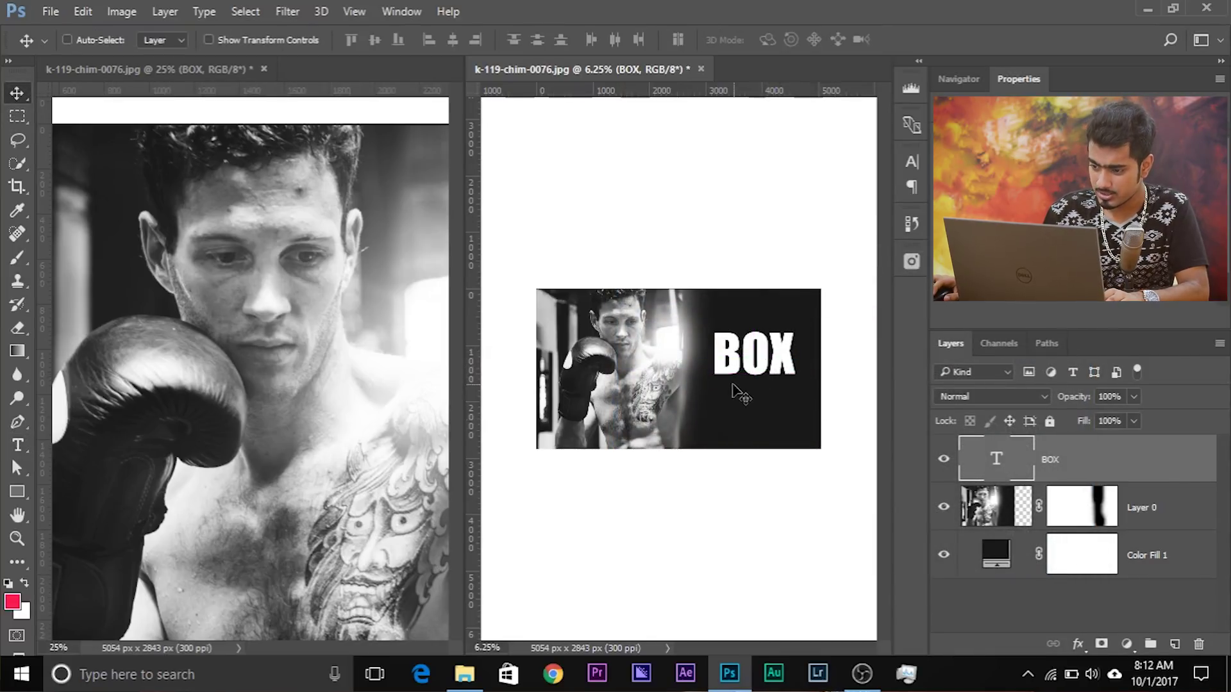
Step: Bring the BOX title into view in the 25% close-up window
{"action": "left_click", "coordinate": [331, 340]}
{"action": "left_click_drag", "start_coordinate": [335, 332], "coordinate": [138, 284]}
{"action": "scroll", "coordinate": [138, 284], "scroll_direction": "right", "scroll_amount": 10}
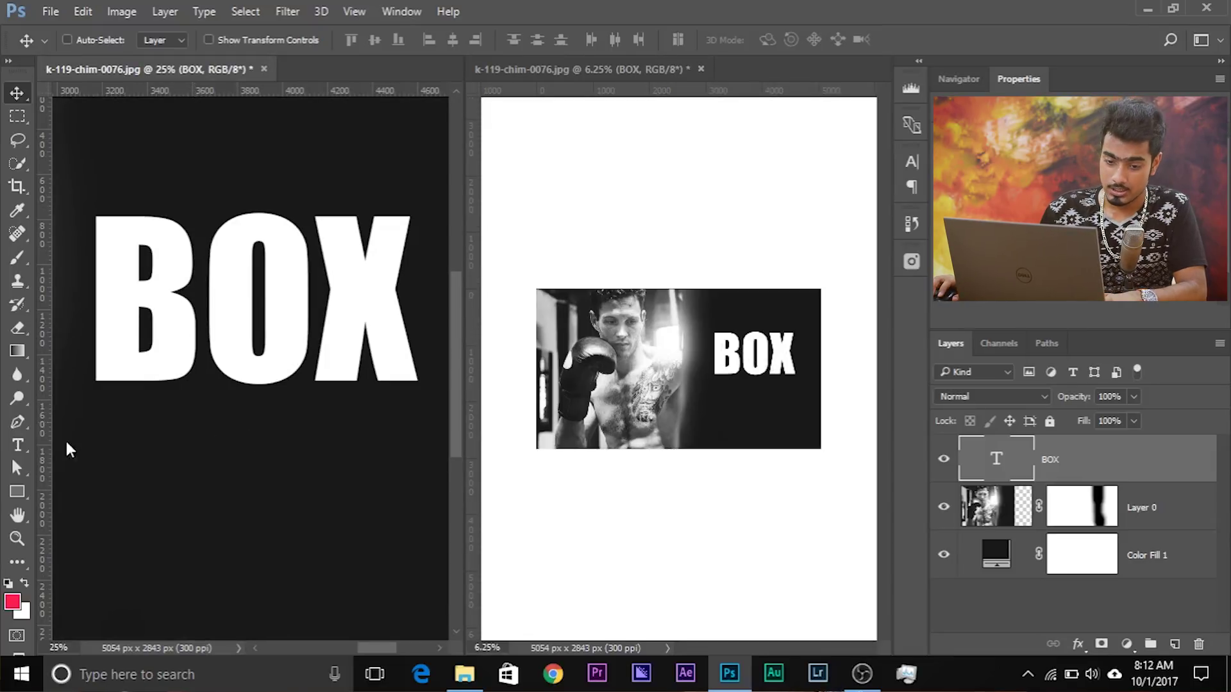
{"action": "left_click", "coordinate": [17, 447]}
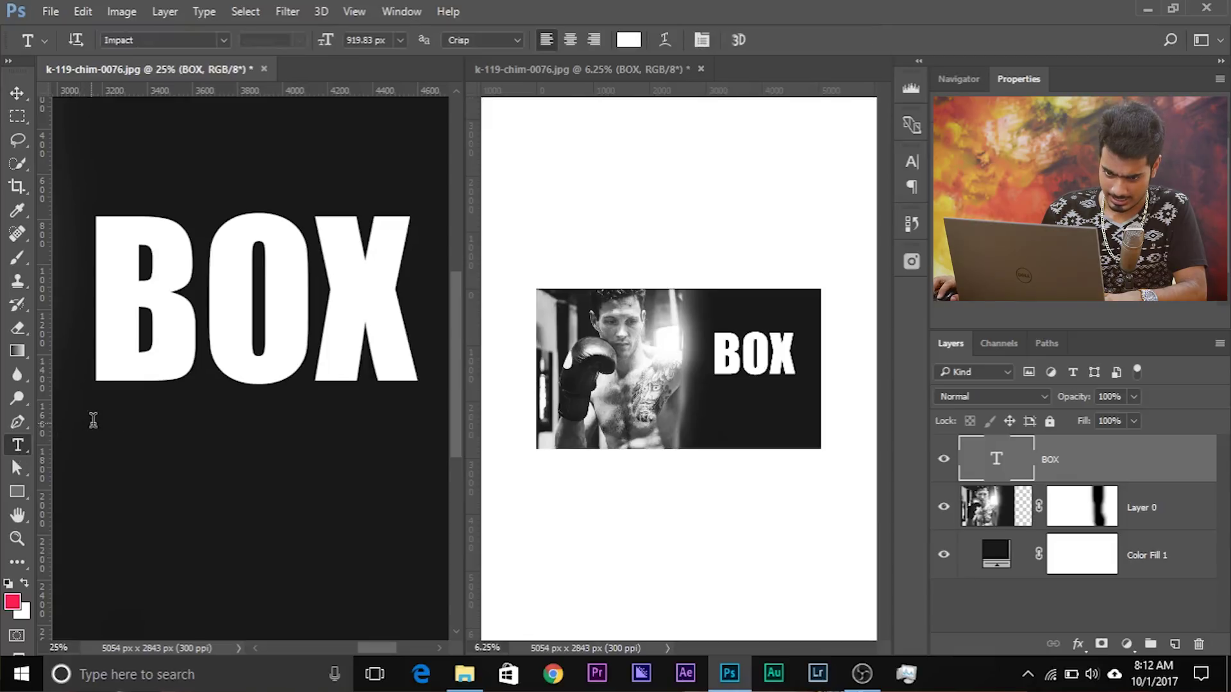
{"action": "left_click", "coordinate": [93, 420]}
{"action": "scroll", "coordinate": [99, 512], "scroll_direction": "down", "scroll_amount": 2}
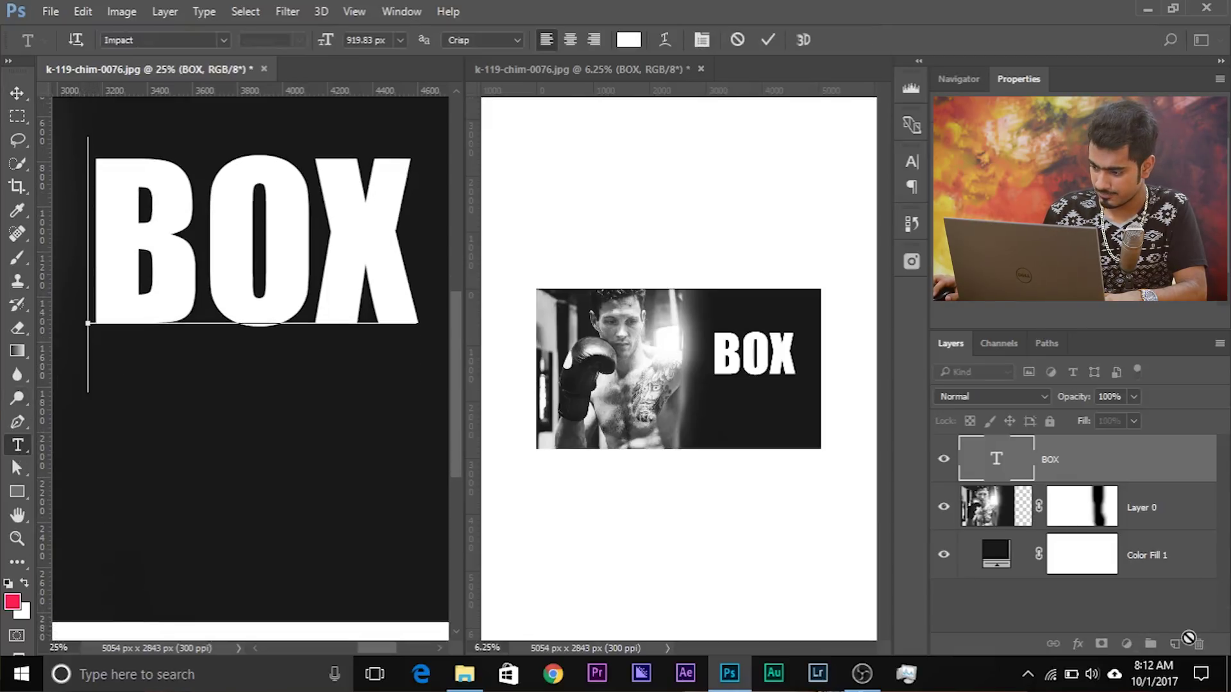
{"action": "key", "text": "ctrl+Return"}
{"action": "key", "text": "v"}
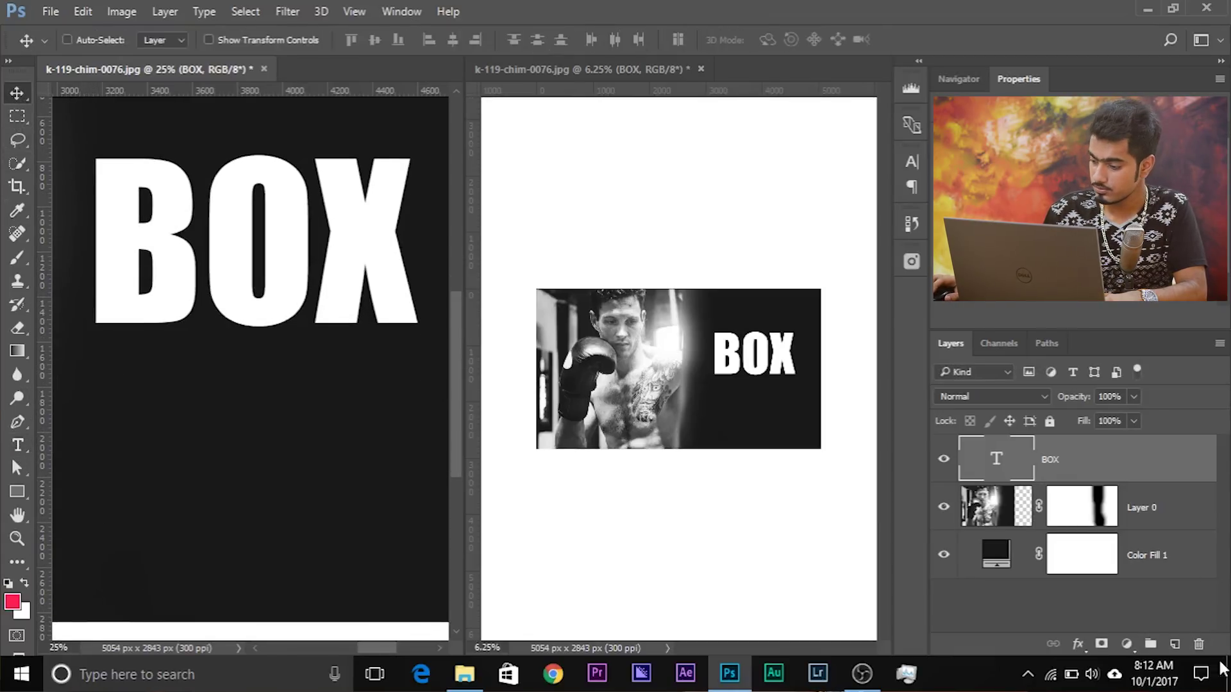
Step: Create a new layer and add the text LIKE YOUR LIFE DEPENDS below the BOX title
{"action": "left_click", "coordinate": [1174, 643]}
{"action": "left_click", "coordinate": [18, 445]}
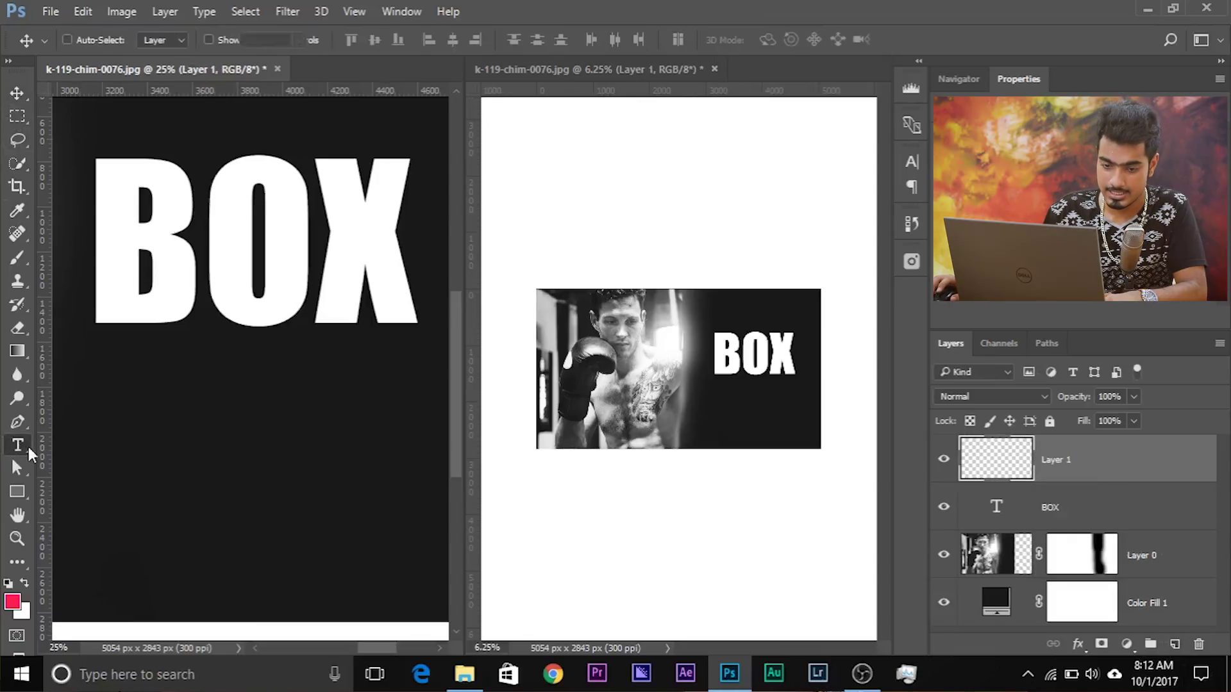
{"action": "left_click", "coordinate": [105, 449]}
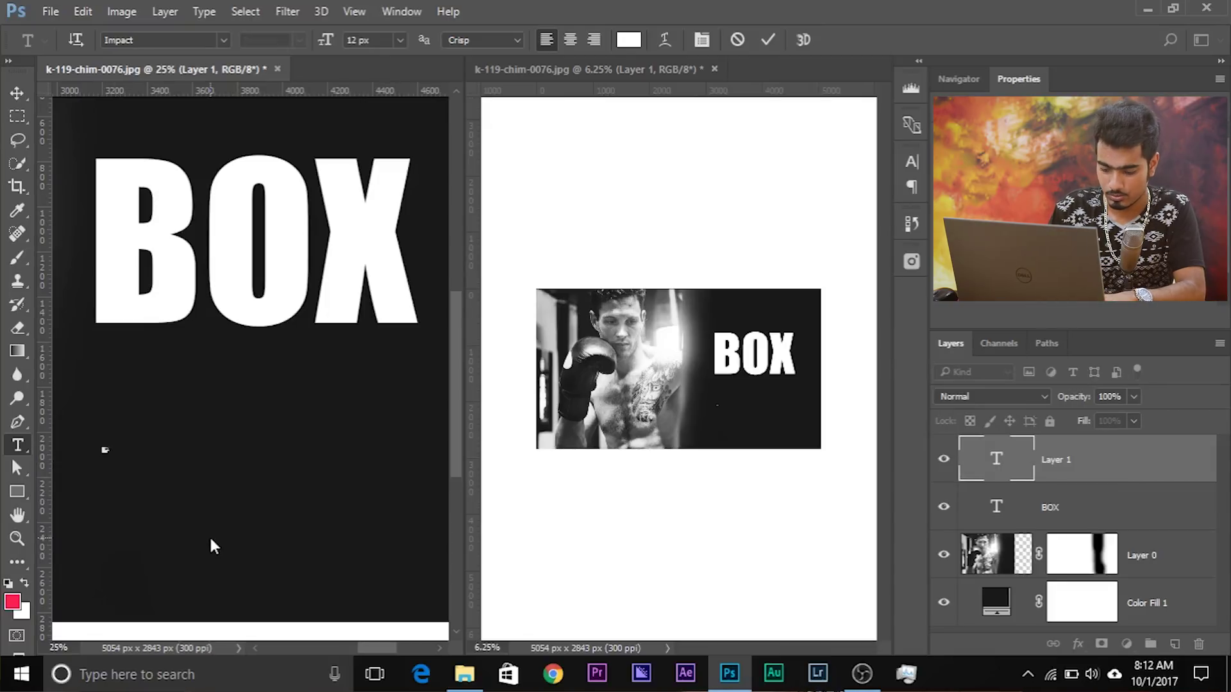
{"action": "type", "text": "text"}
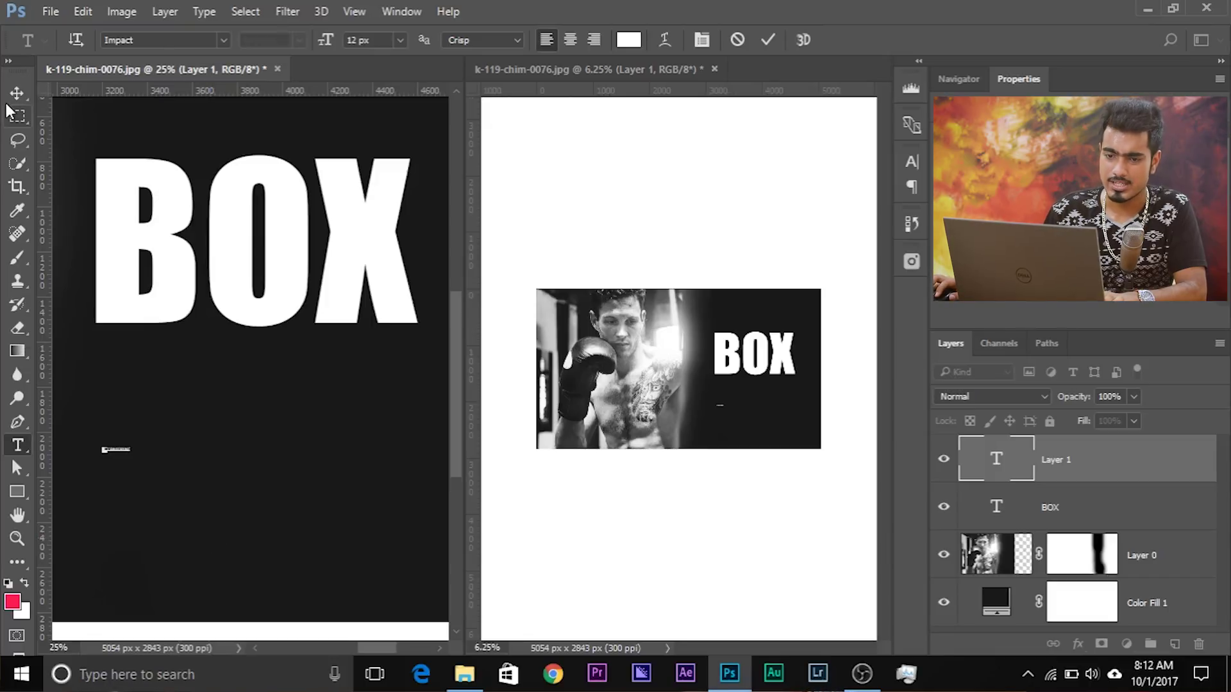
Step: Enlarge the tagline to about 1125% and place it just below the BOX title
{"action": "left_click", "coordinate": [17, 93]}
{"action": "left_click_drag", "start_coordinate": [165, 459], "coordinate": [383, 550]}
{"action": "key", "text": "ctrl+t"}
{"action": "left_click_drag", "start_coordinate": [347, 468], "coordinate": [323, 385]}
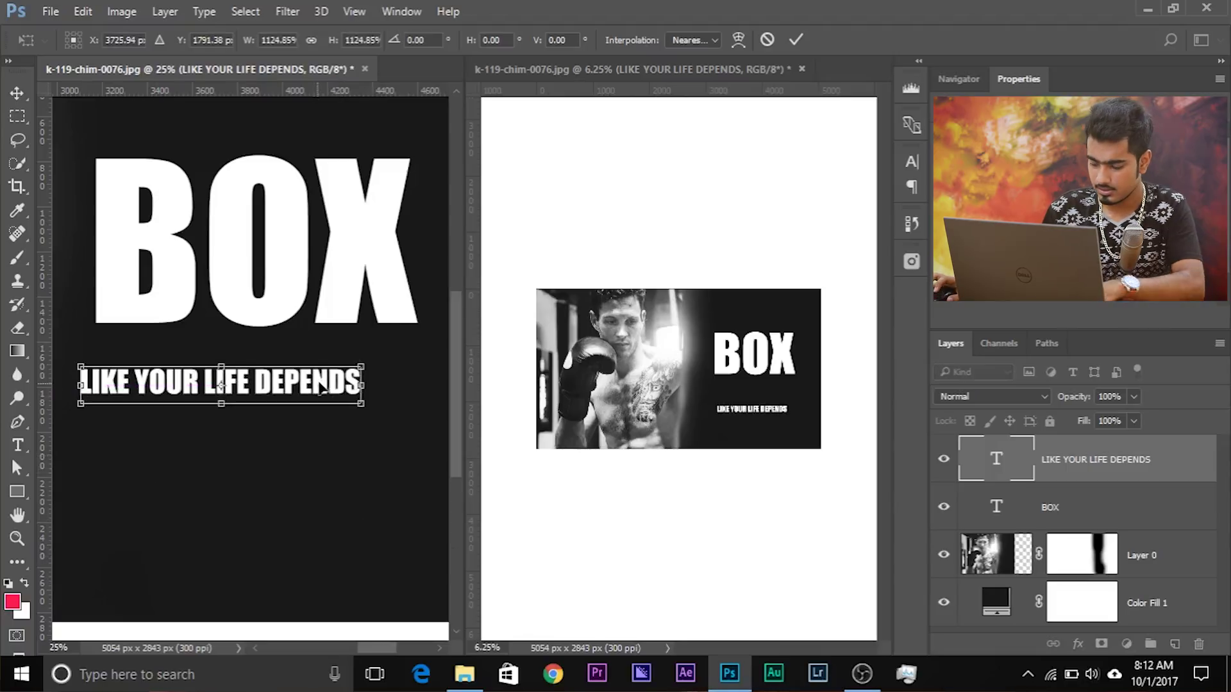
{"action": "key", "text": "Return"}
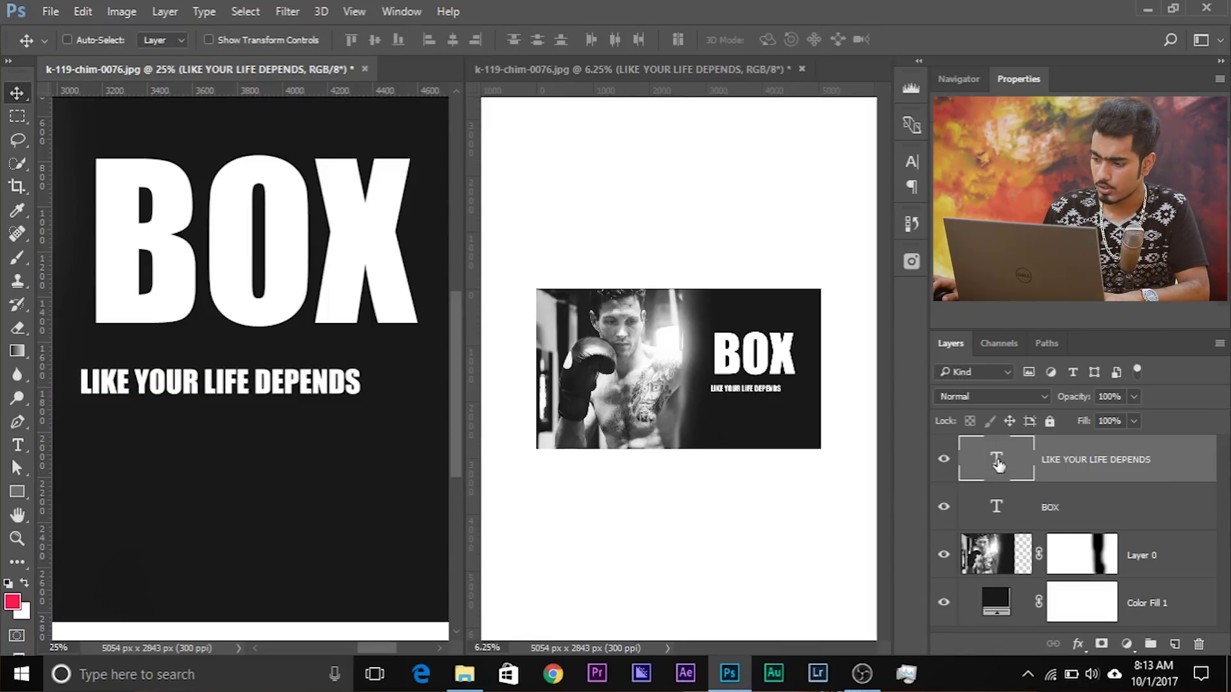
Step: Change the tagline's font to Raleway Bold
{"action": "double_click", "coordinate": [998, 463]}
{"action": "left_click", "coordinate": [186, 41]}
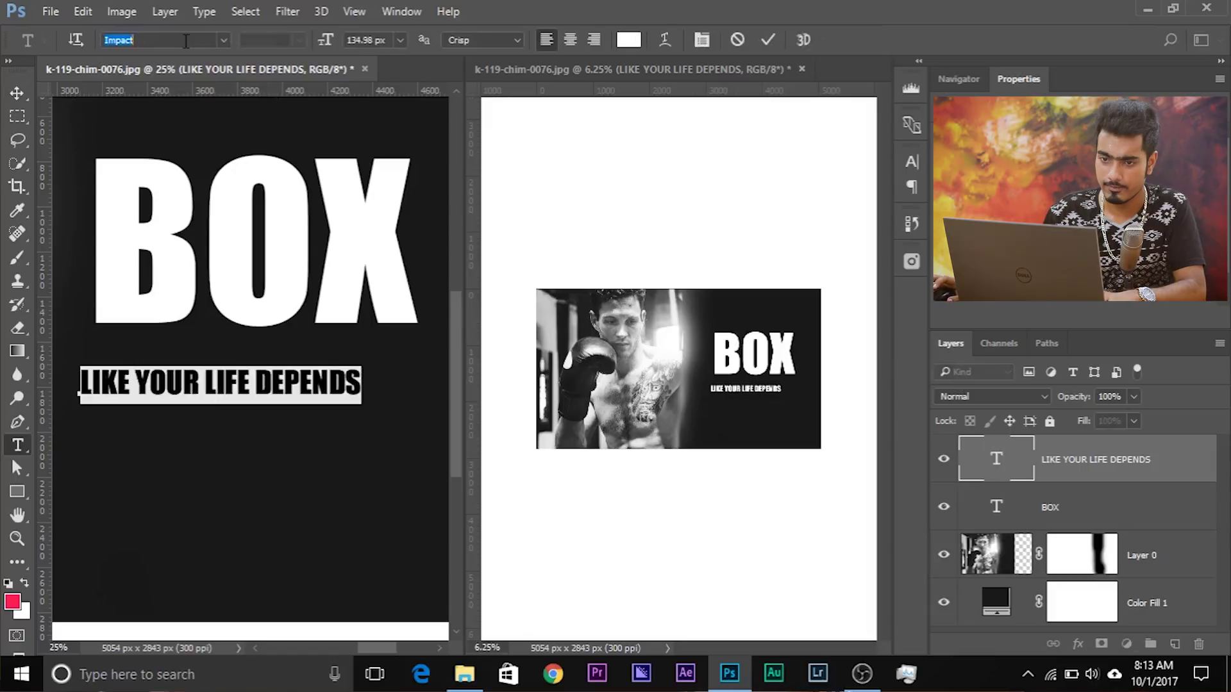
{"action": "type", "text": "r"}
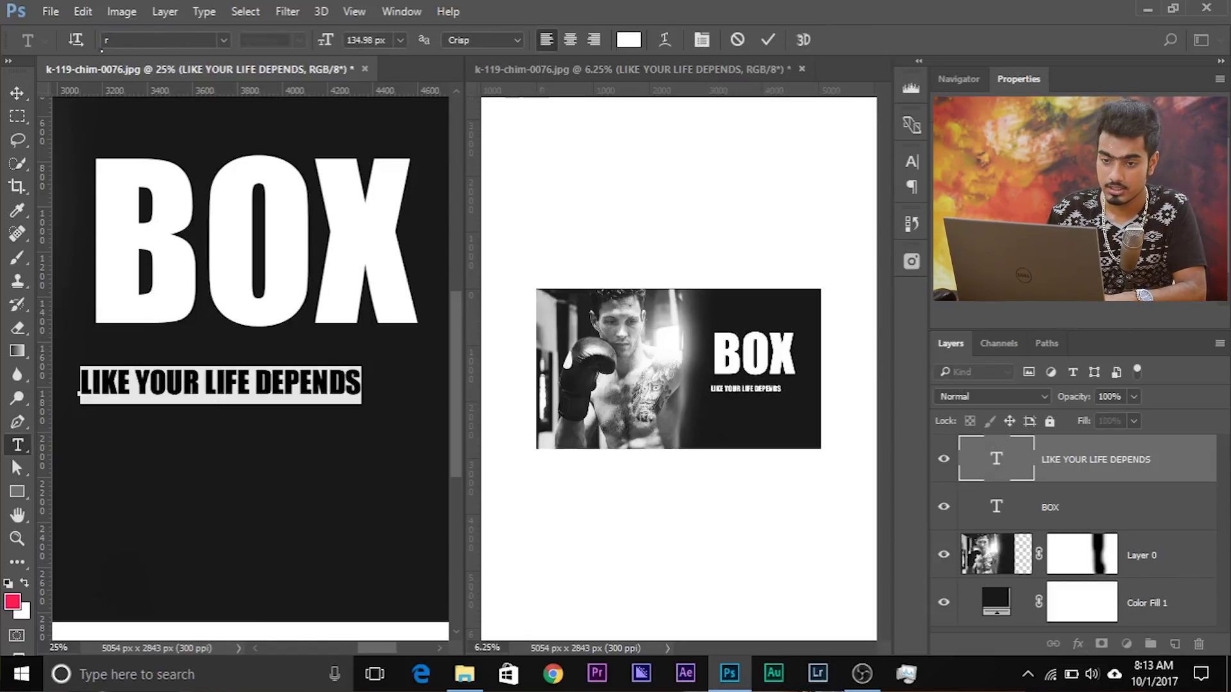
{"action": "type", "text": "al"}
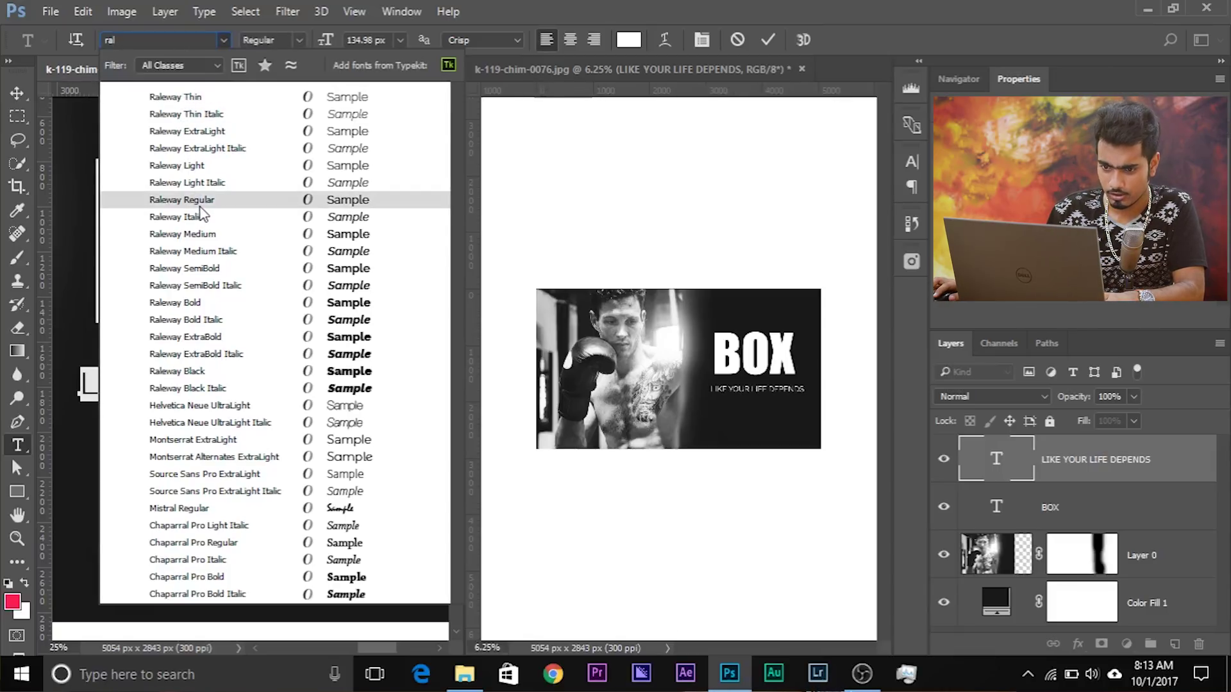
{"action": "left_click", "coordinate": [182, 302]}
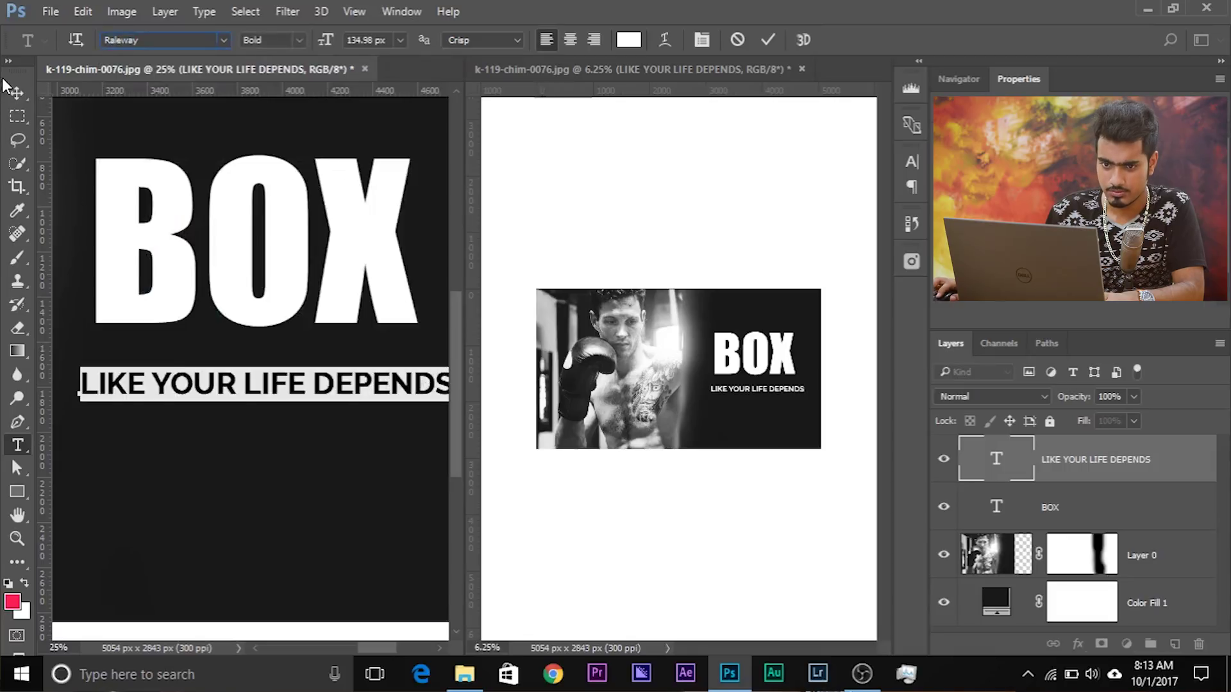
Step: Scale the tagline to about 87% and place it directly beneath the BOX title, starting at the title's left edge
{"action": "left_click", "coordinate": [17, 94]}
{"action": "key", "text": "ctrl+t"}
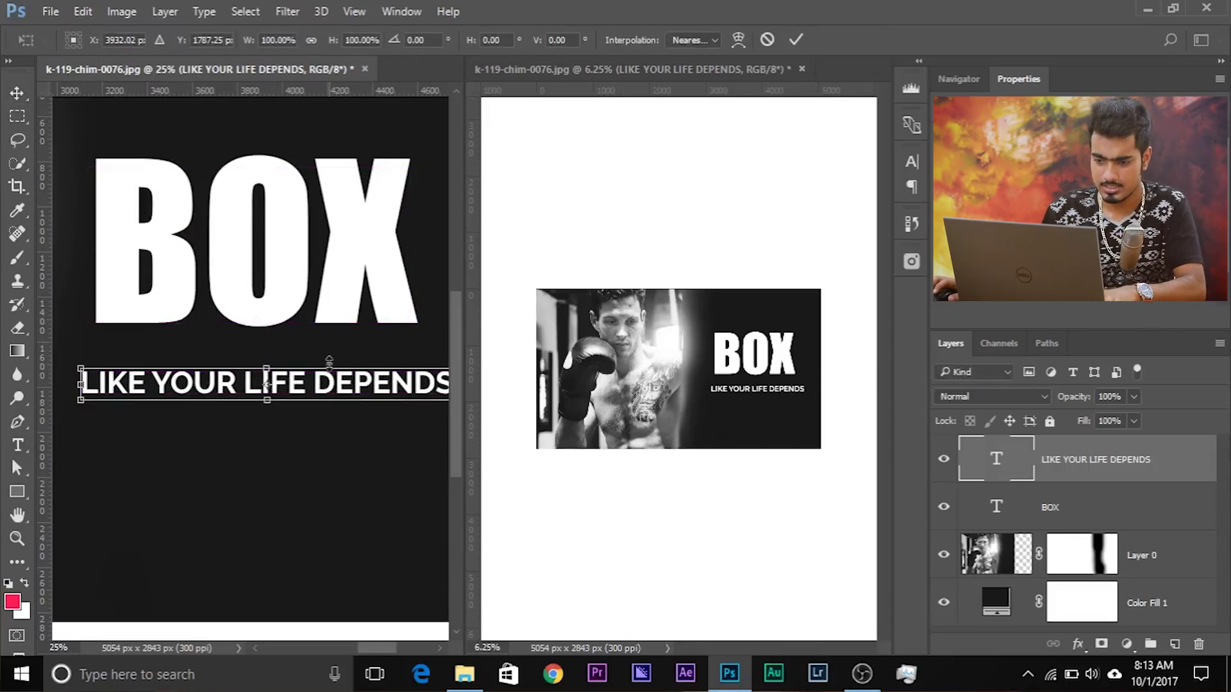
{"action": "left_click_drag", "start_coordinate": [311, 391], "coordinate": [268, 391]}
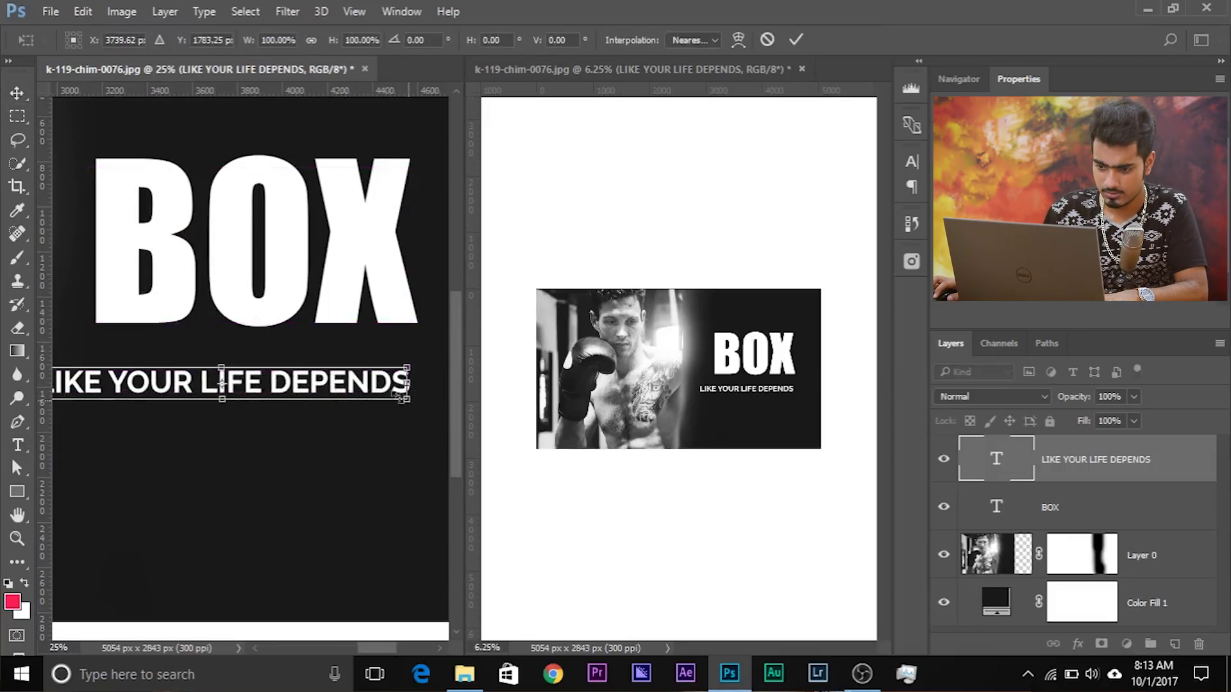
{"action": "left_click_drag", "start_coordinate": [402, 398], "coordinate": [357, 379]}
{"action": "left_click_drag", "start_coordinate": [265, 376], "coordinate": [312, 350]}
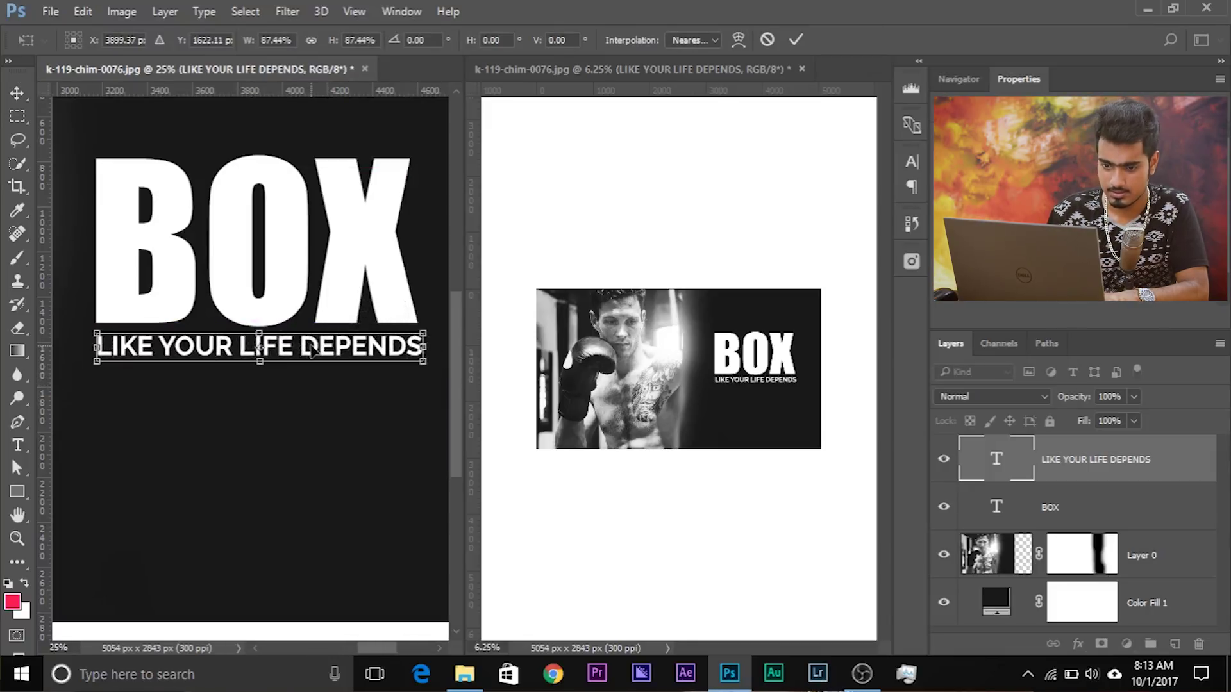
{"action": "key", "text": "Return"}
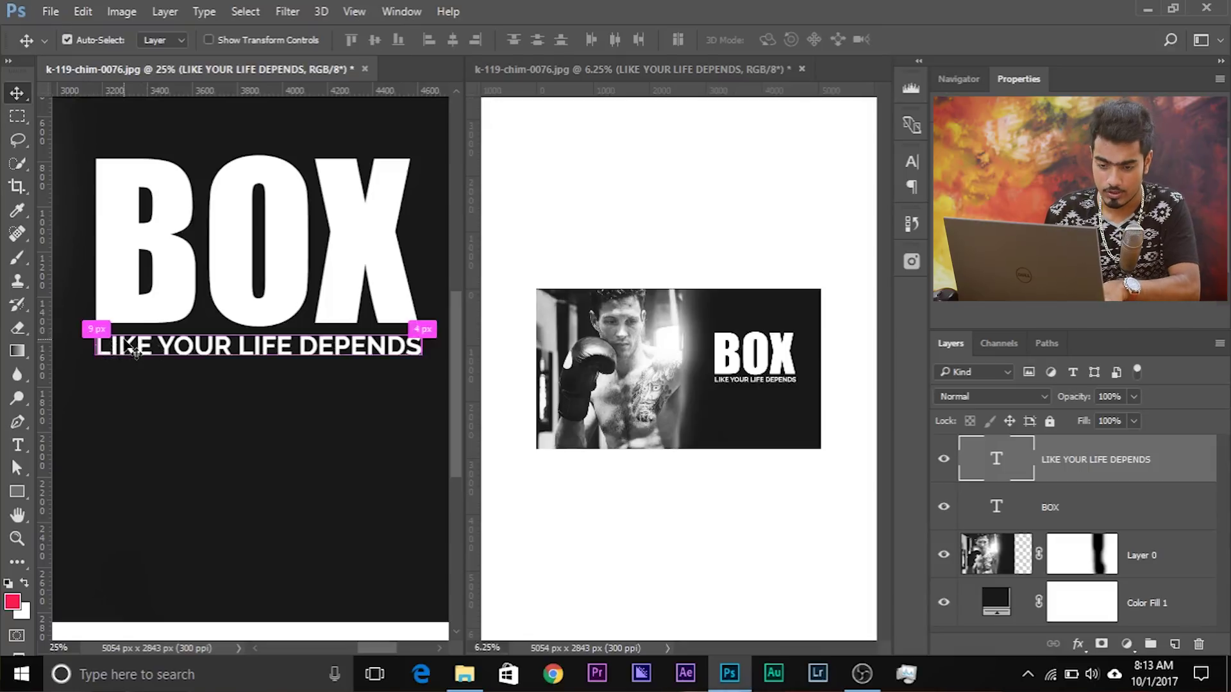
Step: Nudge the tagline slightly left and enlarge it marginally to match the width of the BOX title
{"action": "key", "text": "ctrl+t"}
{"action": "key", "text": "Return"}
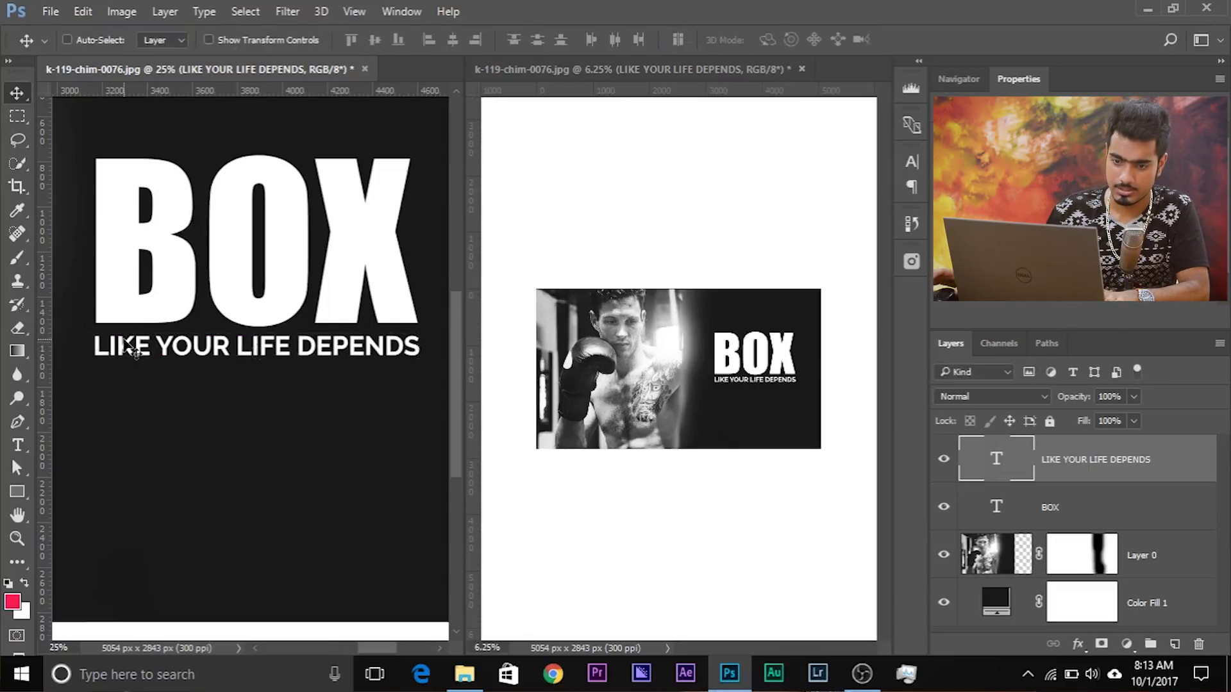
{"action": "key", "text": "ctrl+t"}
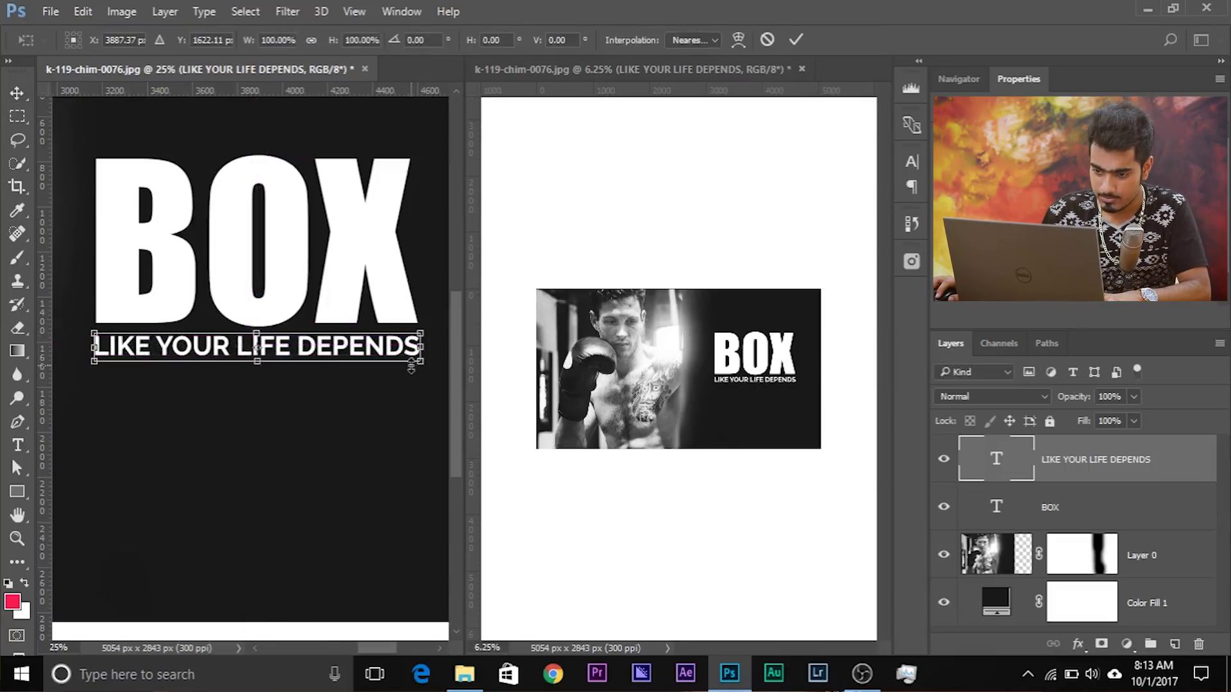
{"action": "left_click_drag", "start_coordinate": [422, 363], "coordinate": [426, 363]}
{"action": "key", "text": "Return"}
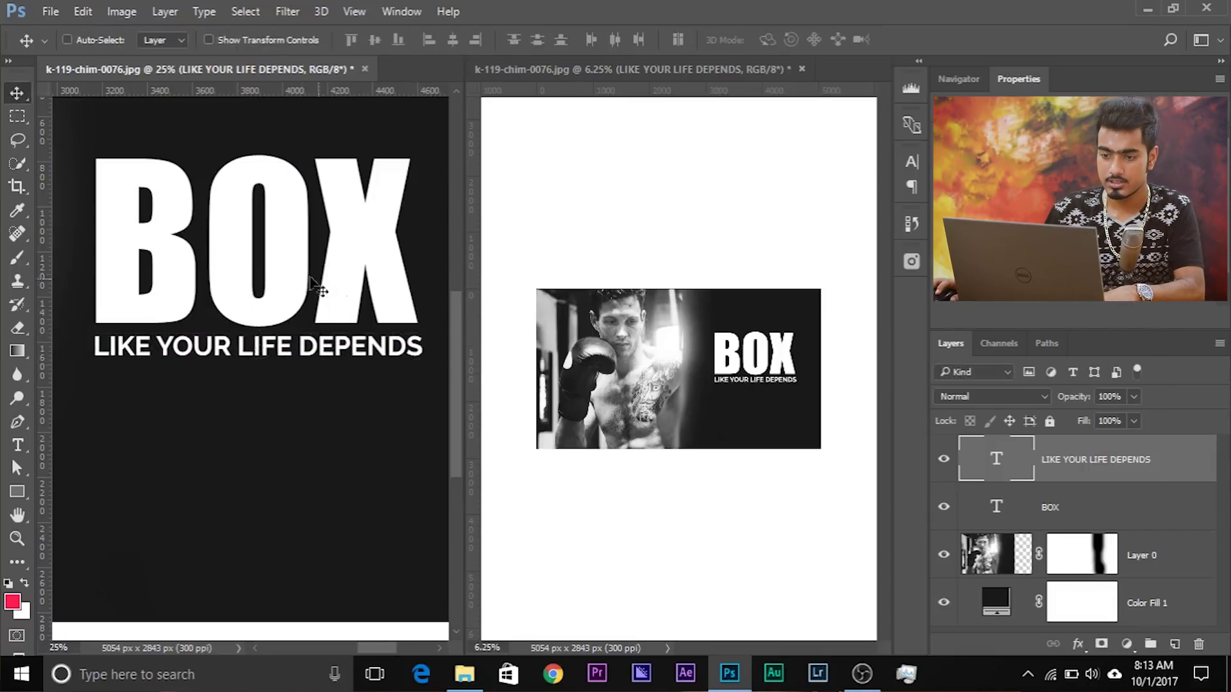
Step: Recolor only the letter X of the BOX title to red cd201f
{"action": "scroll", "coordinate": [324, 301], "scroll_direction": "up", "scroll_amount": 3}
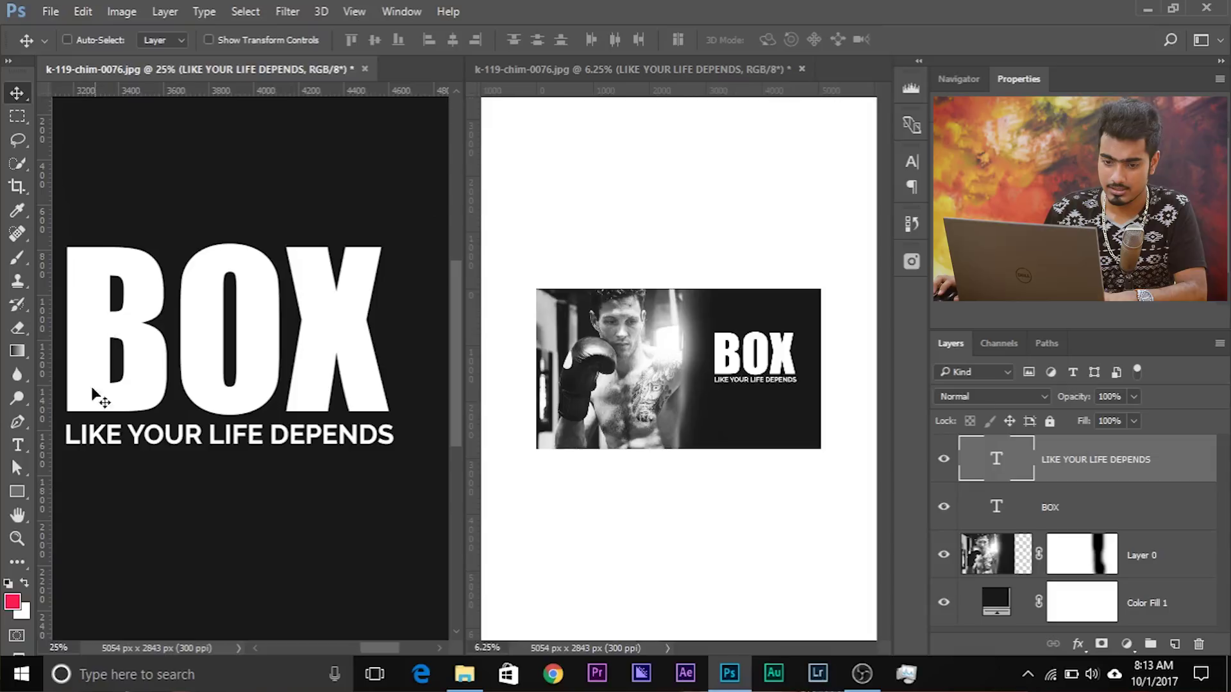
{"action": "left_click", "coordinate": [19, 445]}
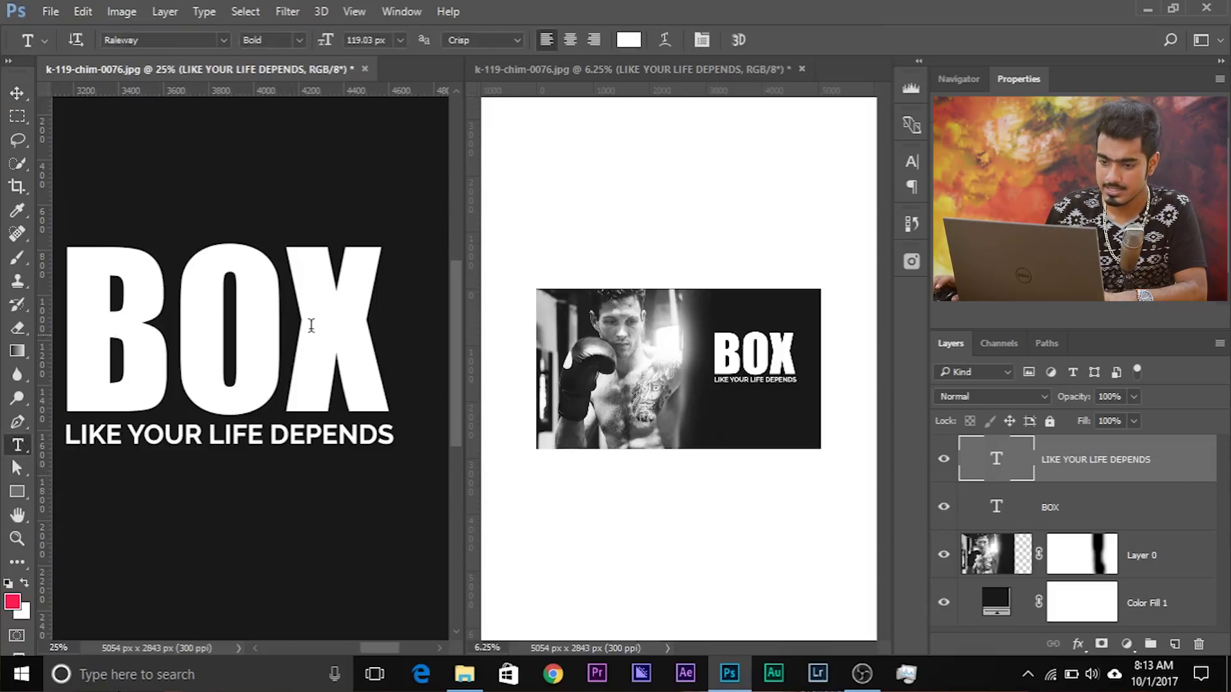
{"action": "left_click_drag", "start_coordinate": [286, 312], "coordinate": [385, 320]}
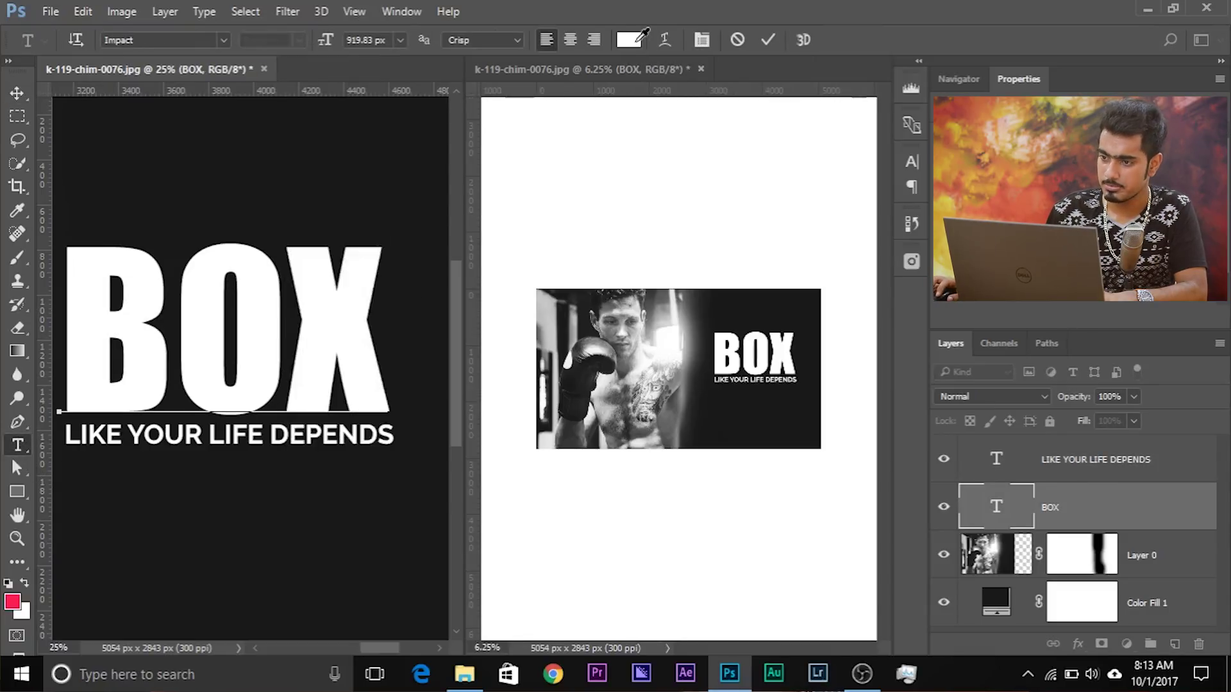
{"action": "left_click", "coordinate": [629, 40]}
{"action": "type", "text": "cd"}
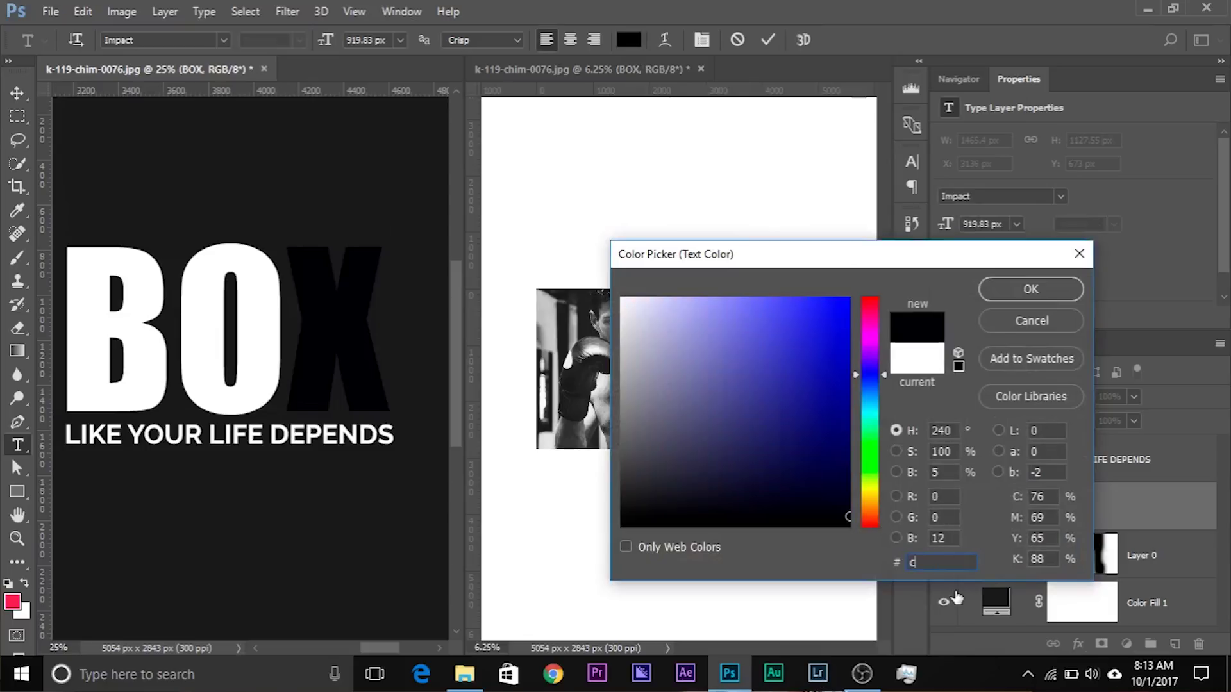
{"action": "type", "text": "201f"}
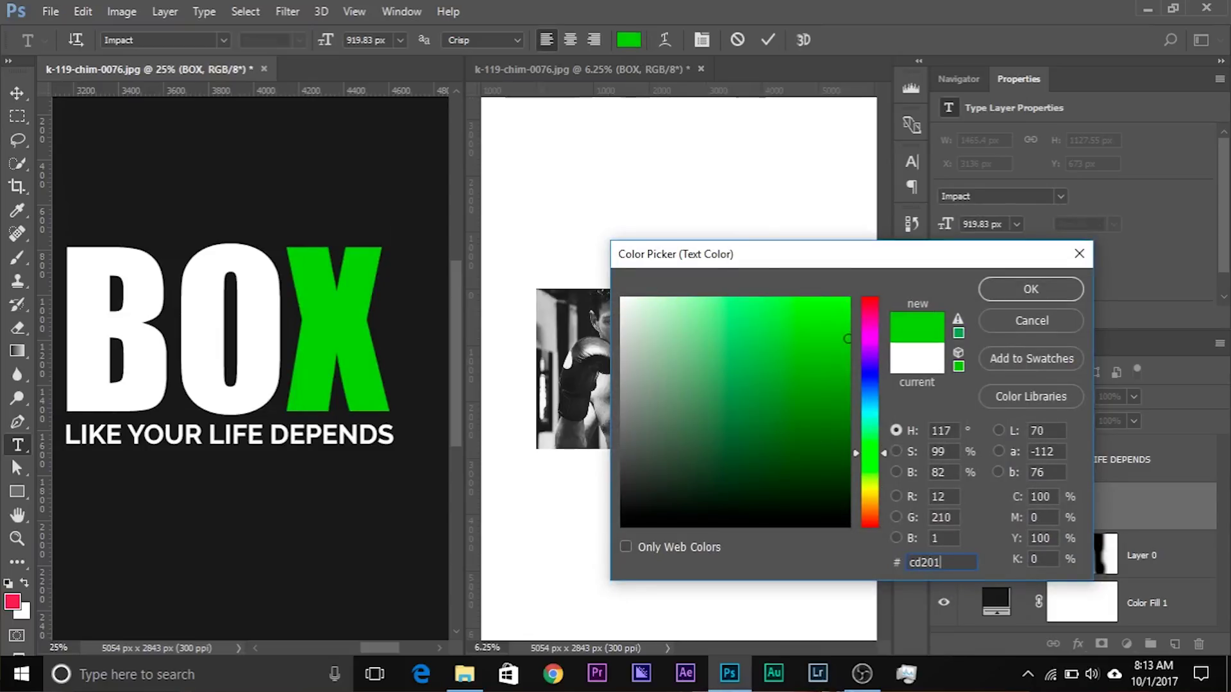
{"action": "left_click", "coordinate": [1057, 290]}
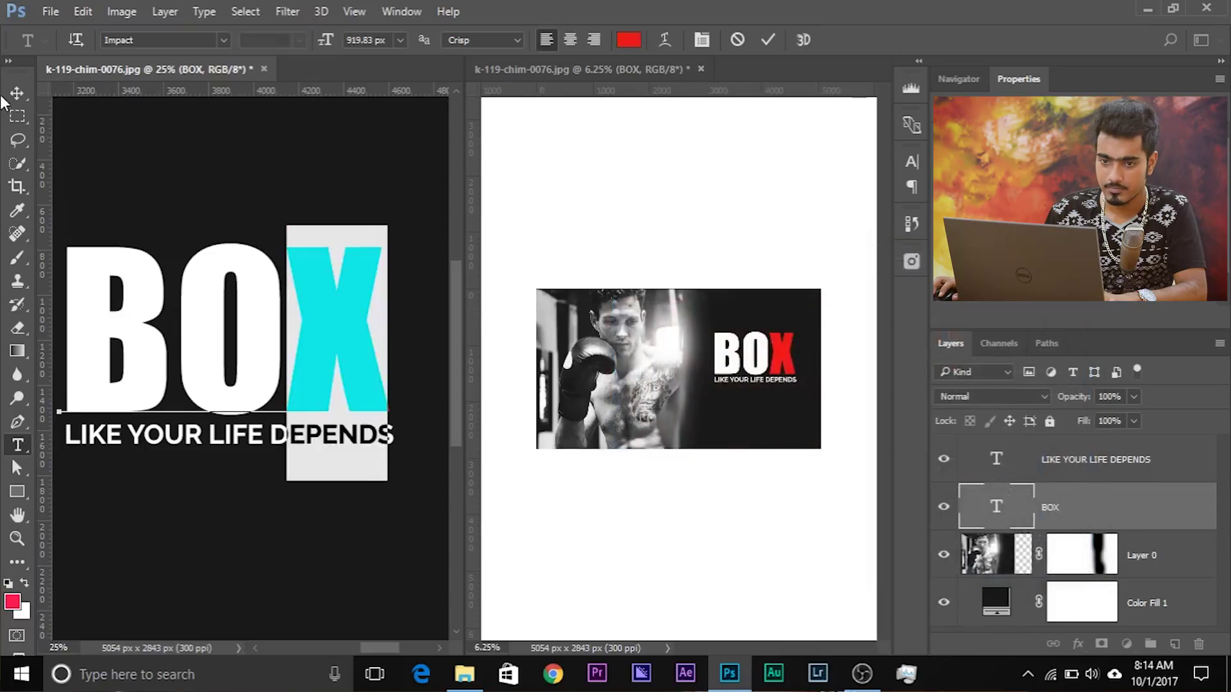
{"action": "left_click", "coordinate": [17, 94]}
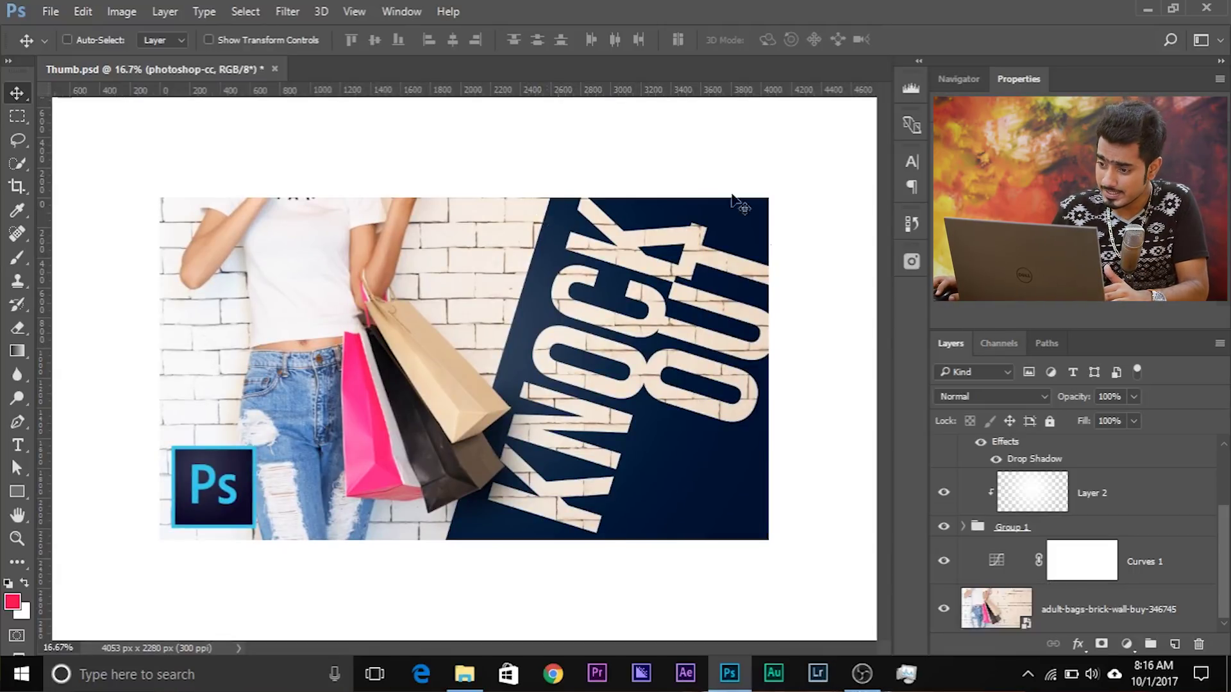
Step: Open a second window for Thumb.psd
{"action": "key", "text": "ctrl+minus"}
{"action": "key", "text": "ctrl+minus"}
{"action": "key", "text": "ctrl+plus"}
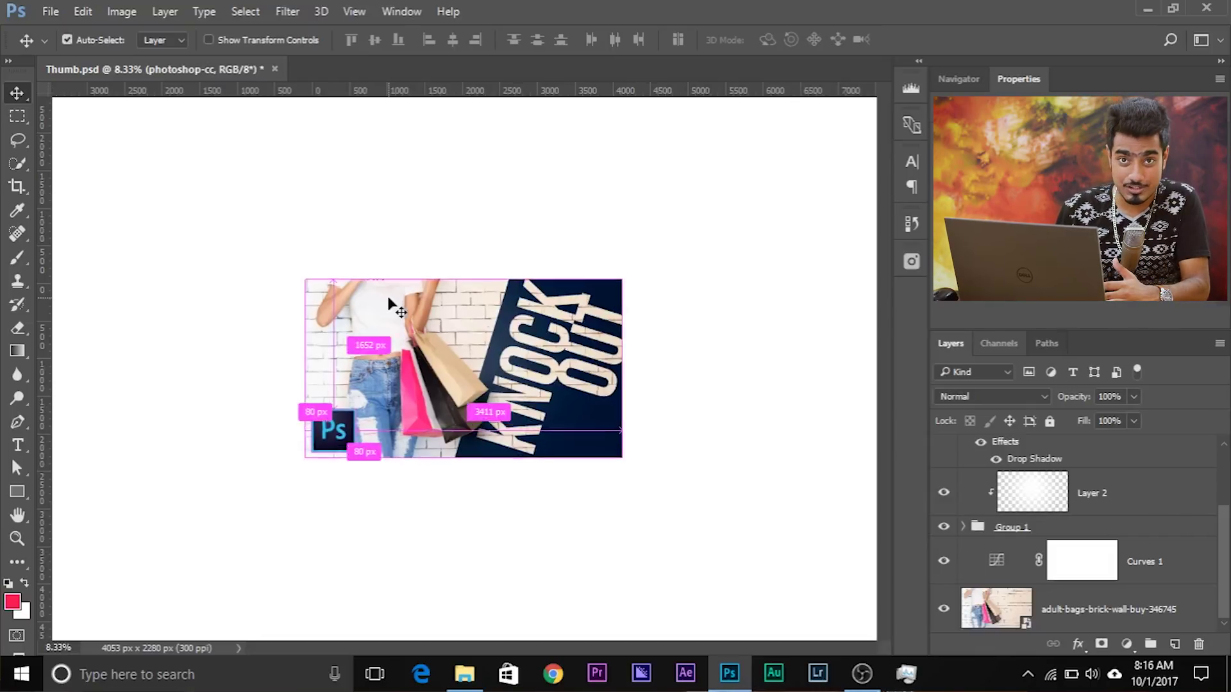
{"action": "key", "text": "ctrl+plus"}
{"action": "left_click", "coordinate": [403, 11]}
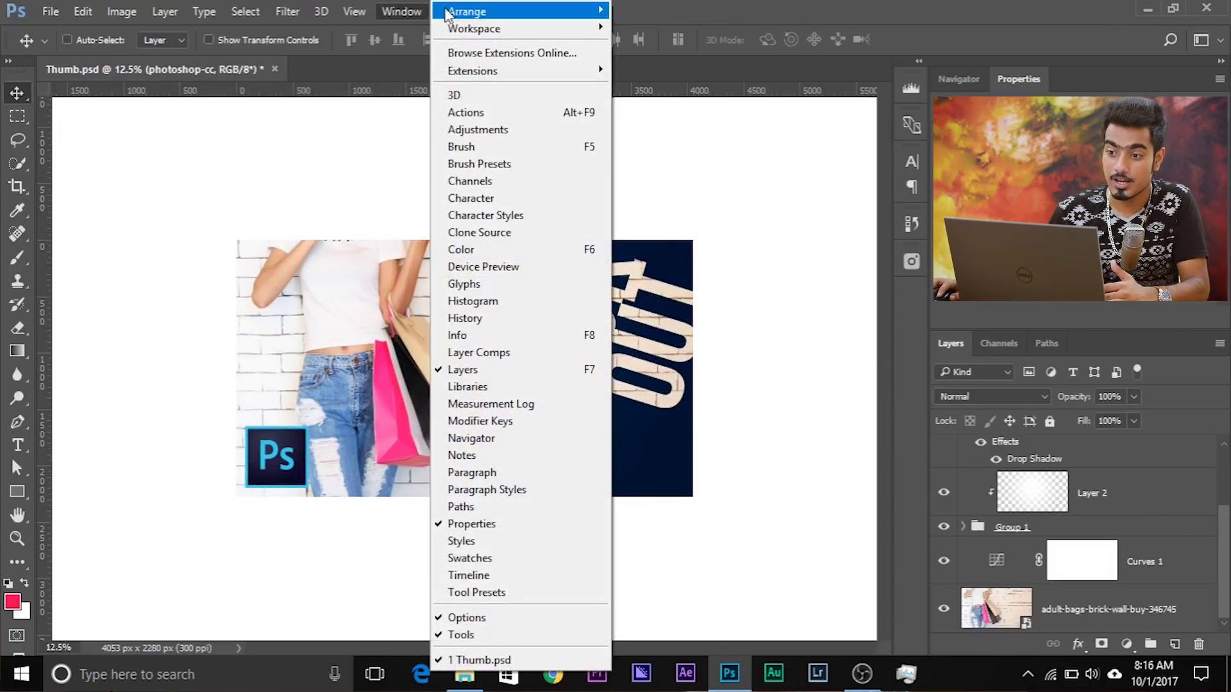
{"action": "mouse_move", "coordinate": [468, 11]}
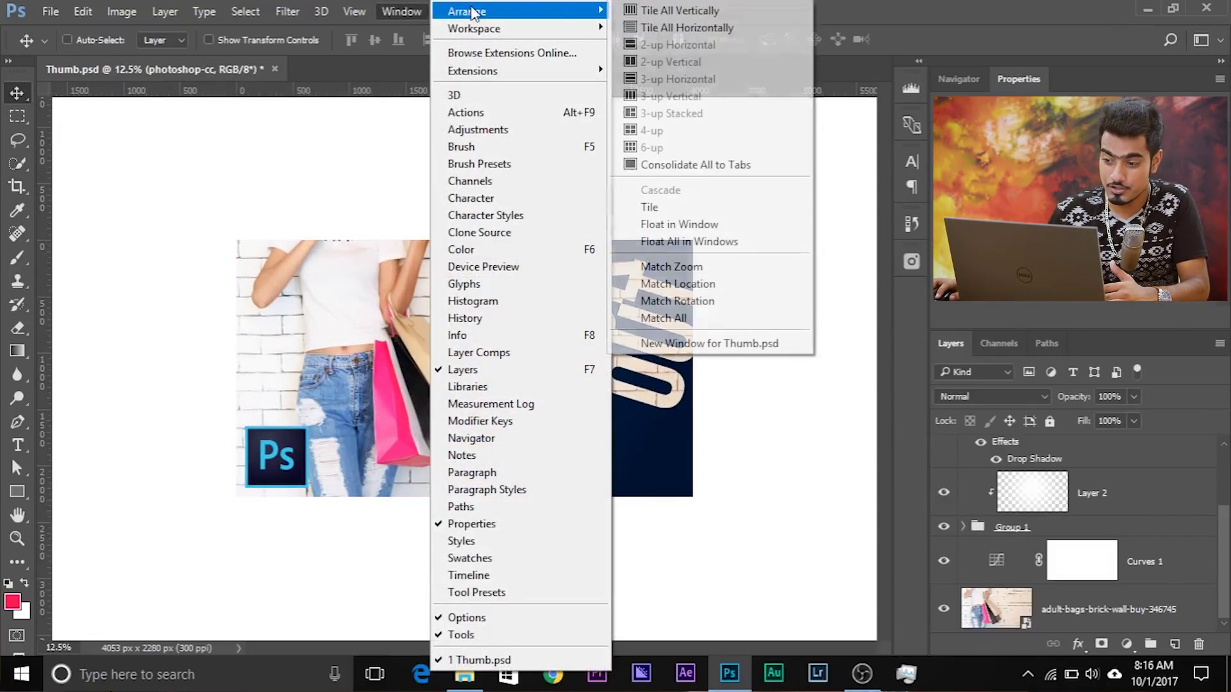
{"action": "left_click", "coordinate": [690, 341]}
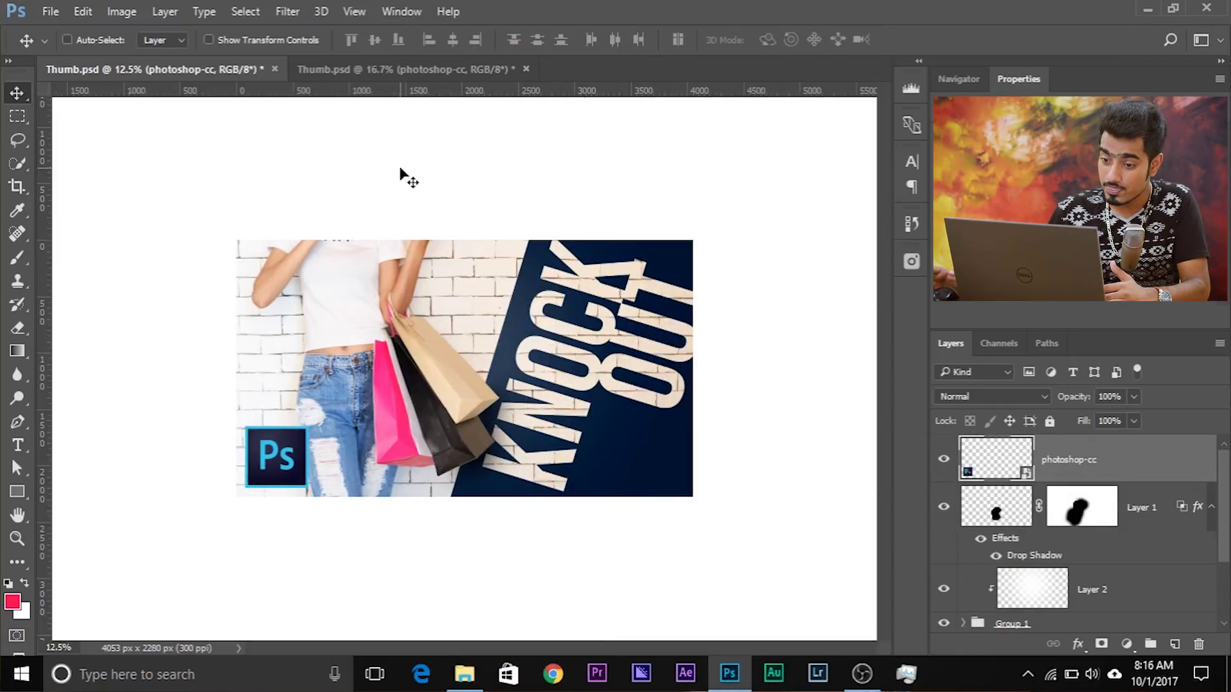
Step: Zoom the first Thumb.psd window to 25% and arrange both windows 2-up Vertical
{"action": "key", "text": "ctrl+plus"}
{"action": "key", "text": "ctrl+plus"}
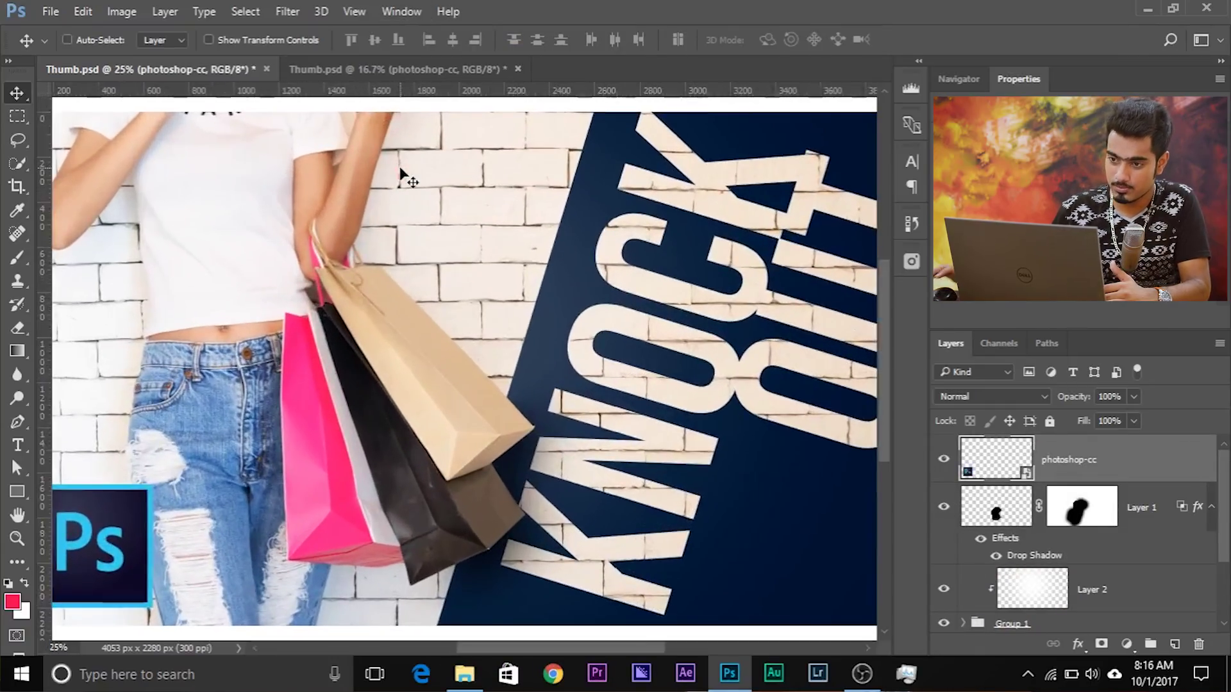
{"action": "left_click", "coordinate": [407, 12]}
{"action": "mouse_move", "coordinate": [468, 11]}
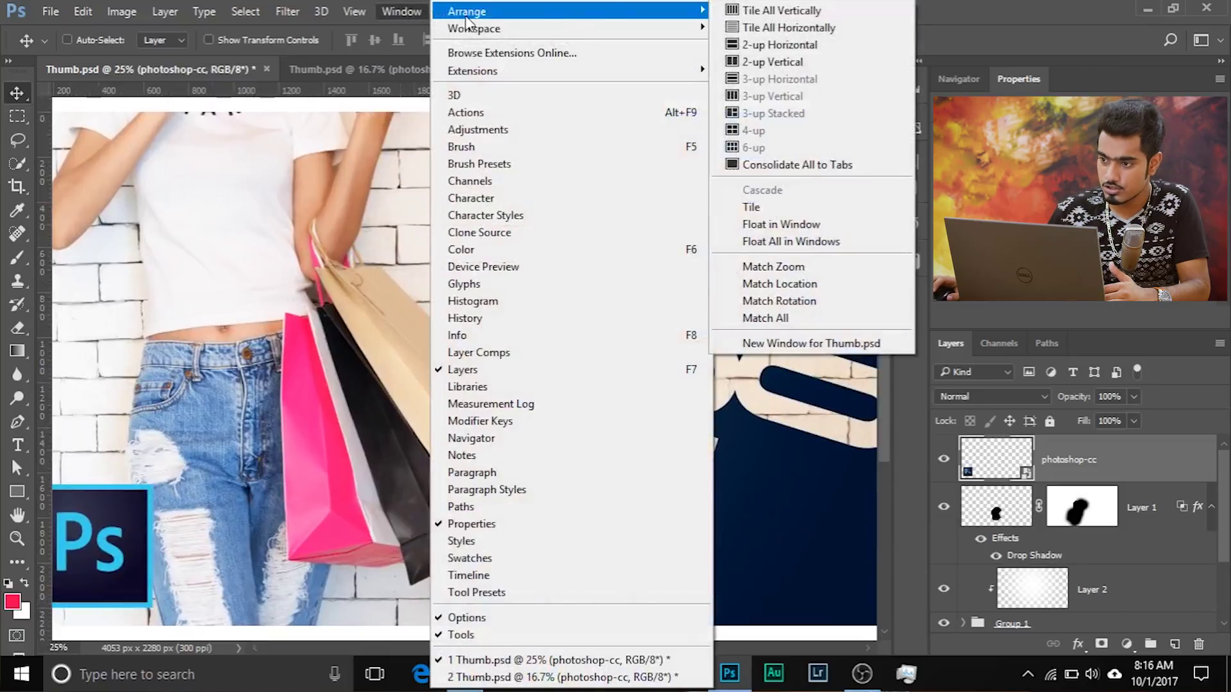
{"action": "left_click", "coordinate": [803, 64]}
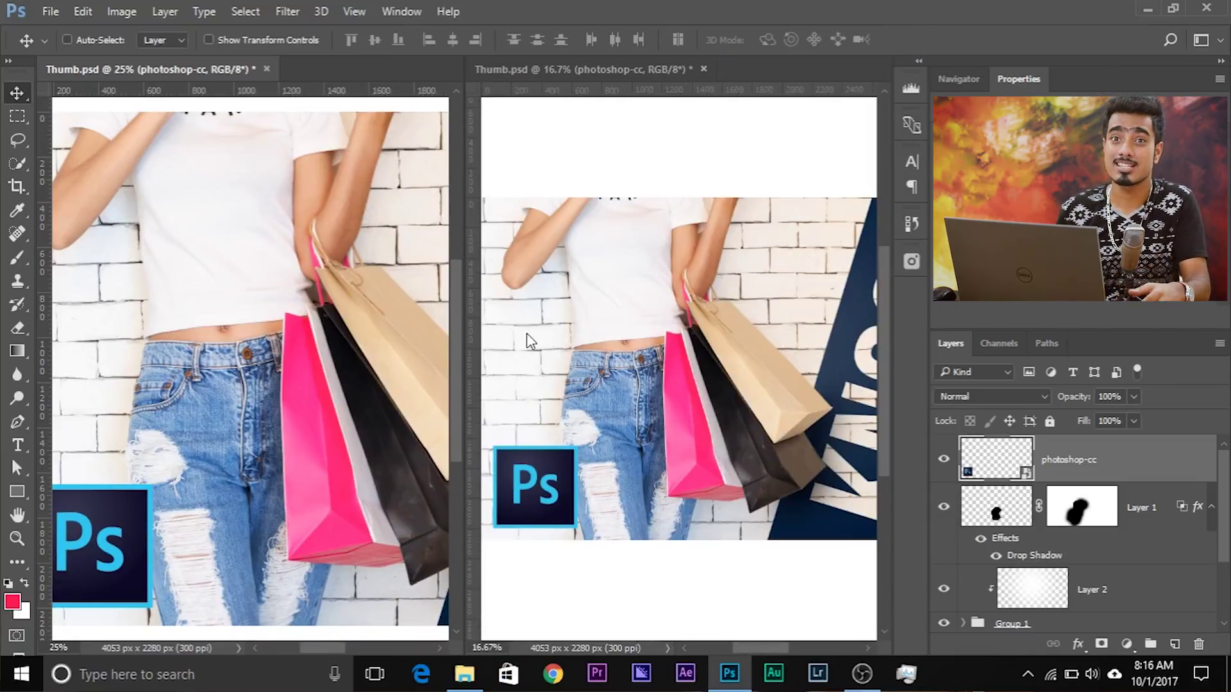
Step: Zoom the second window out to 8.33% to fit the whole picture and pan the 25% close-up to the picture's upper-left corner
{"action": "left_click", "coordinate": [561, 74]}
{"action": "key", "text": "ctrl+minus"}
{"action": "key", "text": "ctrl+minus"}
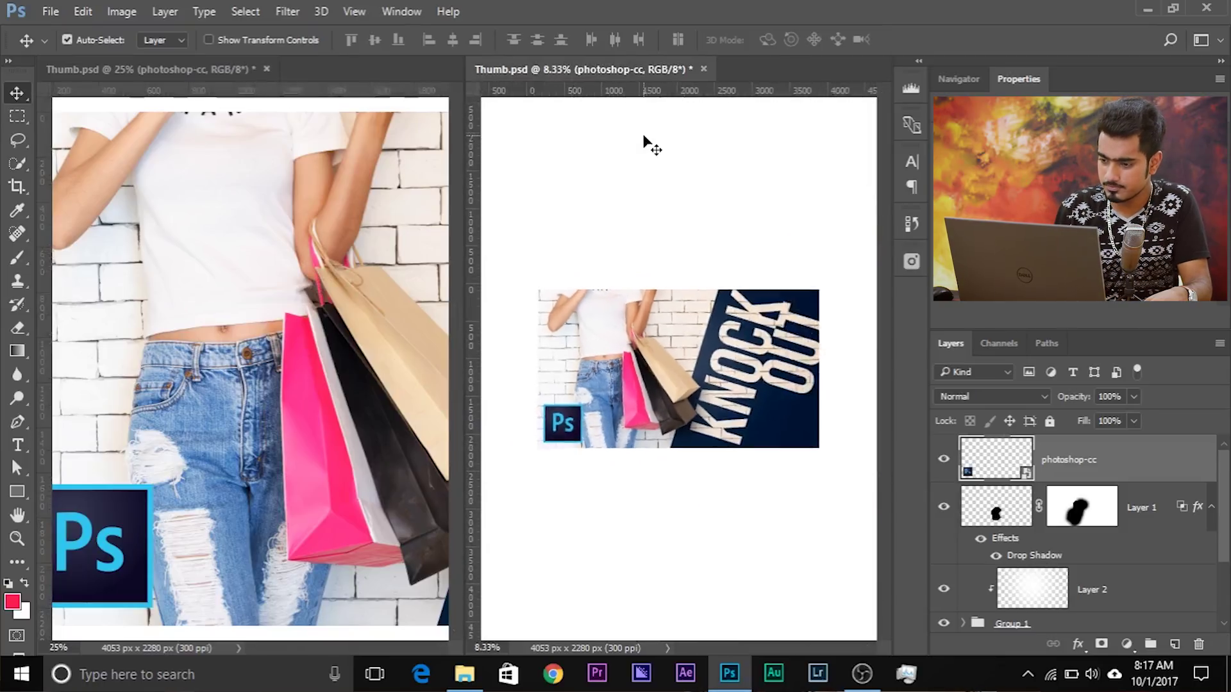
{"action": "scroll", "coordinate": [1100, 504], "scroll_direction": "down", "scroll_amount": 2}
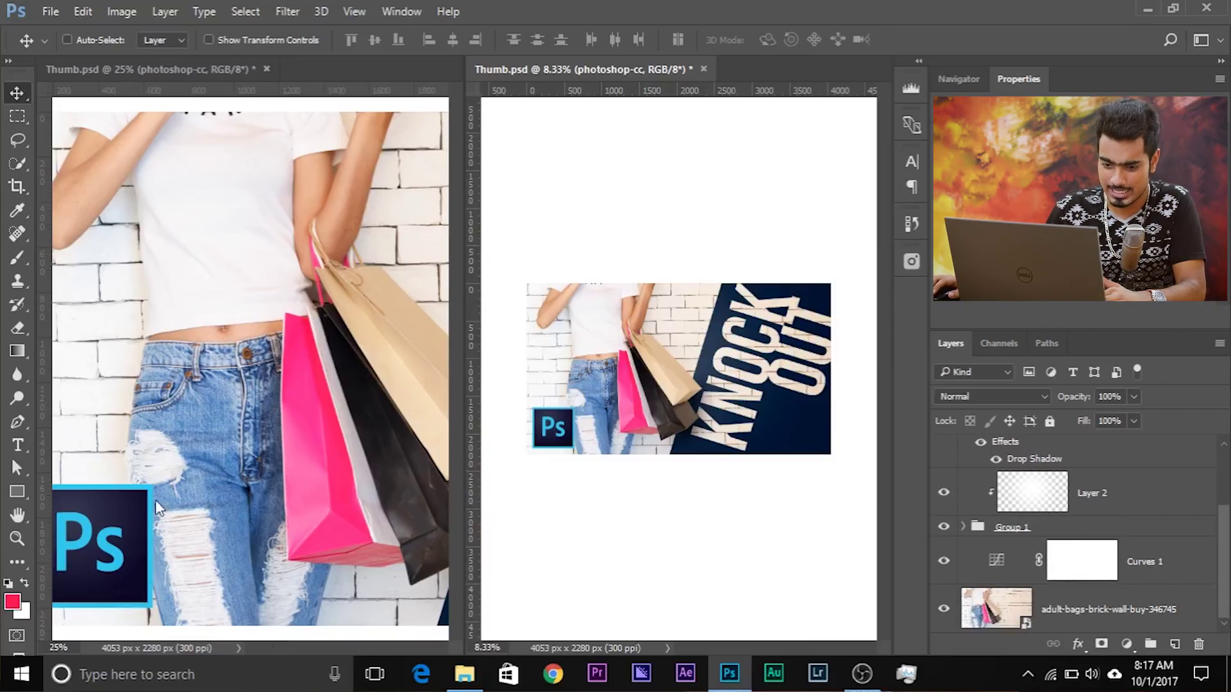
{"action": "left_click", "coordinate": [157, 116]}
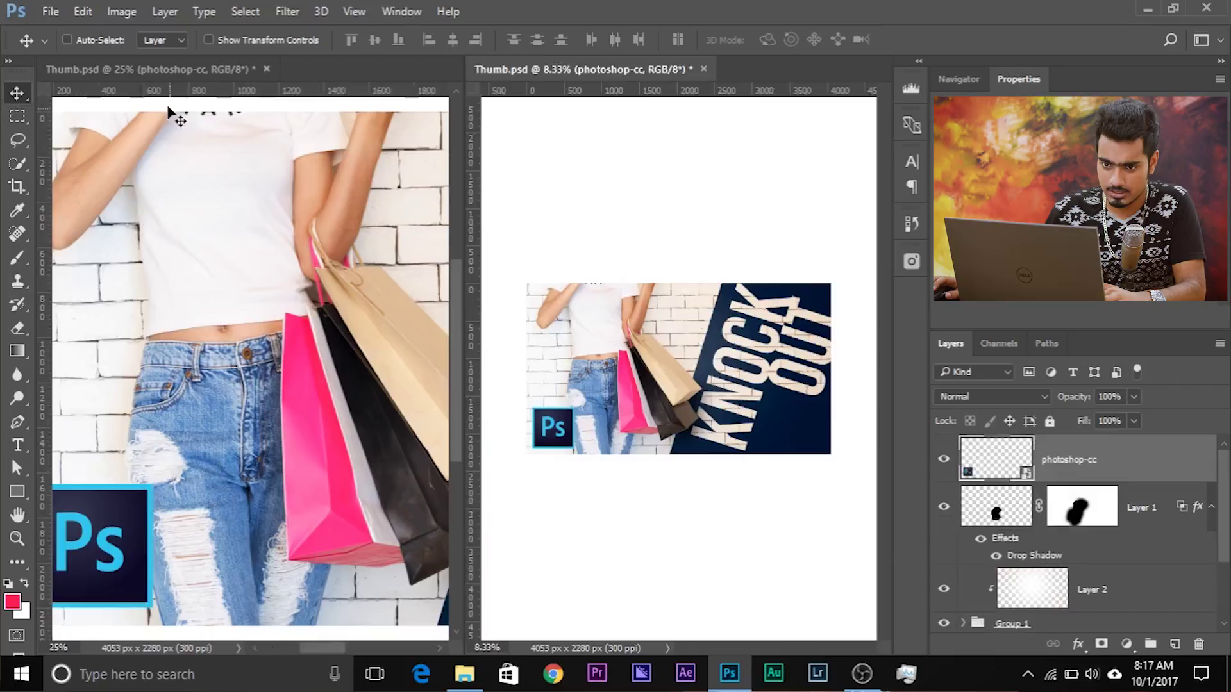
{"action": "left_click_drag", "start_coordinate": [184, 308], "coordinate": [233, 399]}
{"action": "left_click_drag", "start_coordinate": [183, 307], "coordinate": [377, 355]}
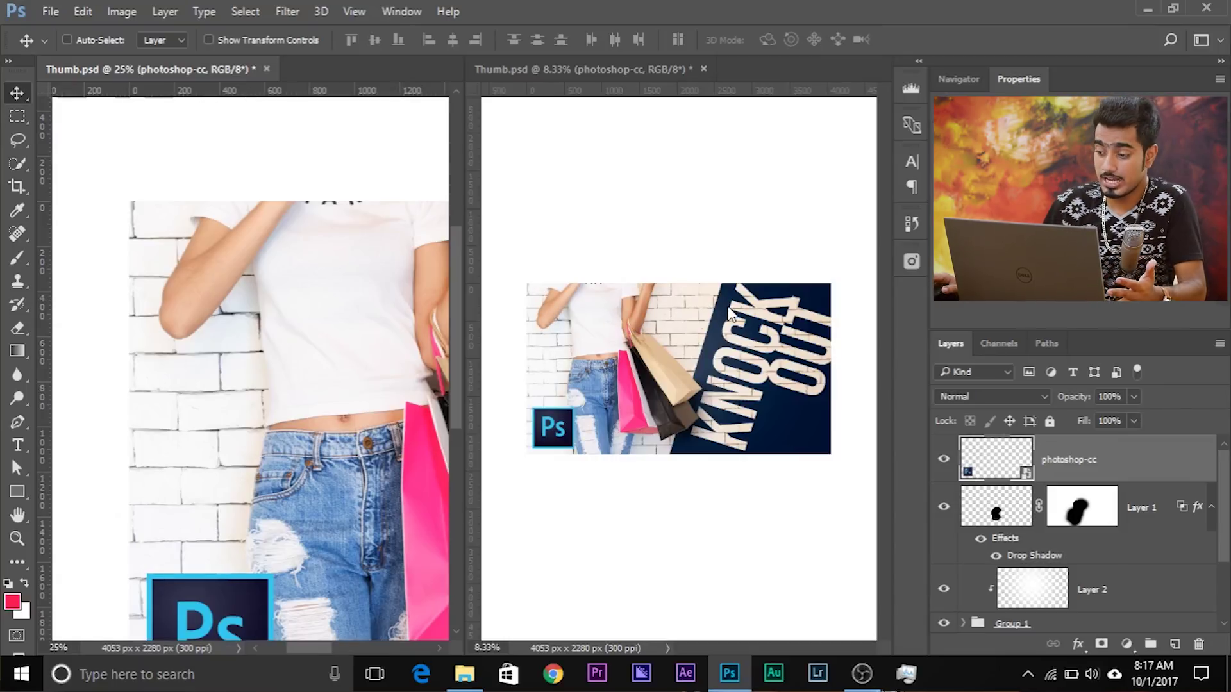
Step: Add a Levels adjustment layer directly above Curves 1 and strongly darken the image
{"action": "scroll", "coordinate": [1180, 539], "scroll_direction": "down", "scroll_amount": 3}
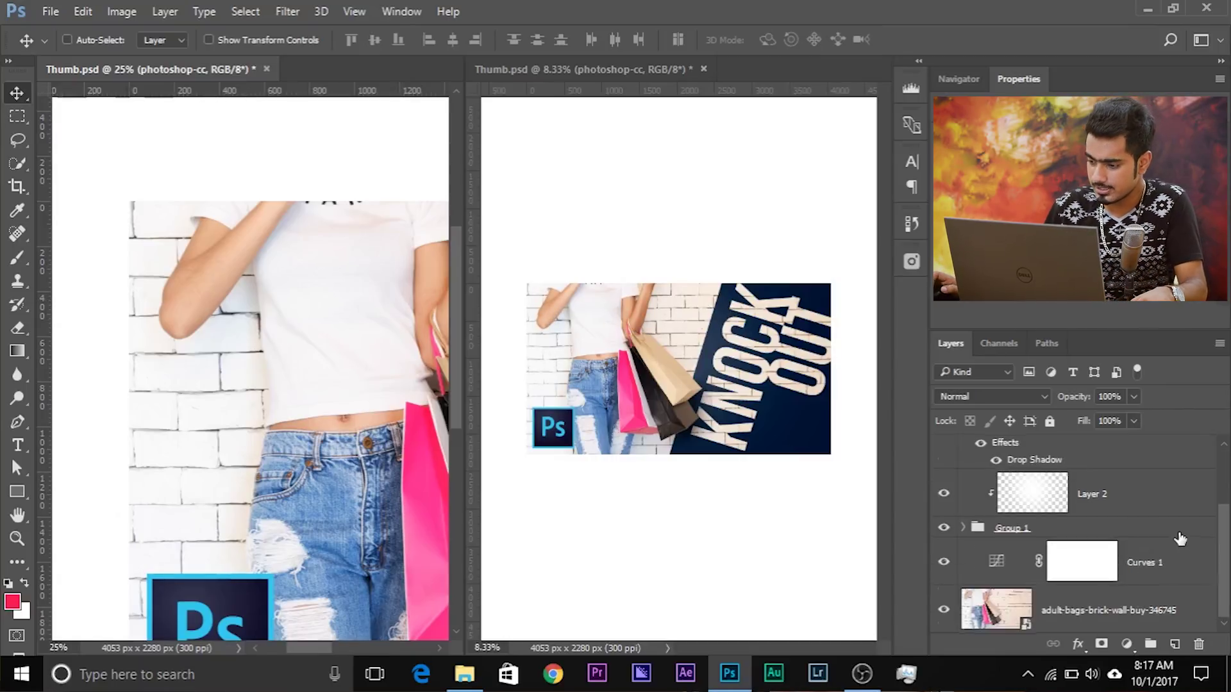
{"action": "left_click", "coordinate": [1156, 556]}
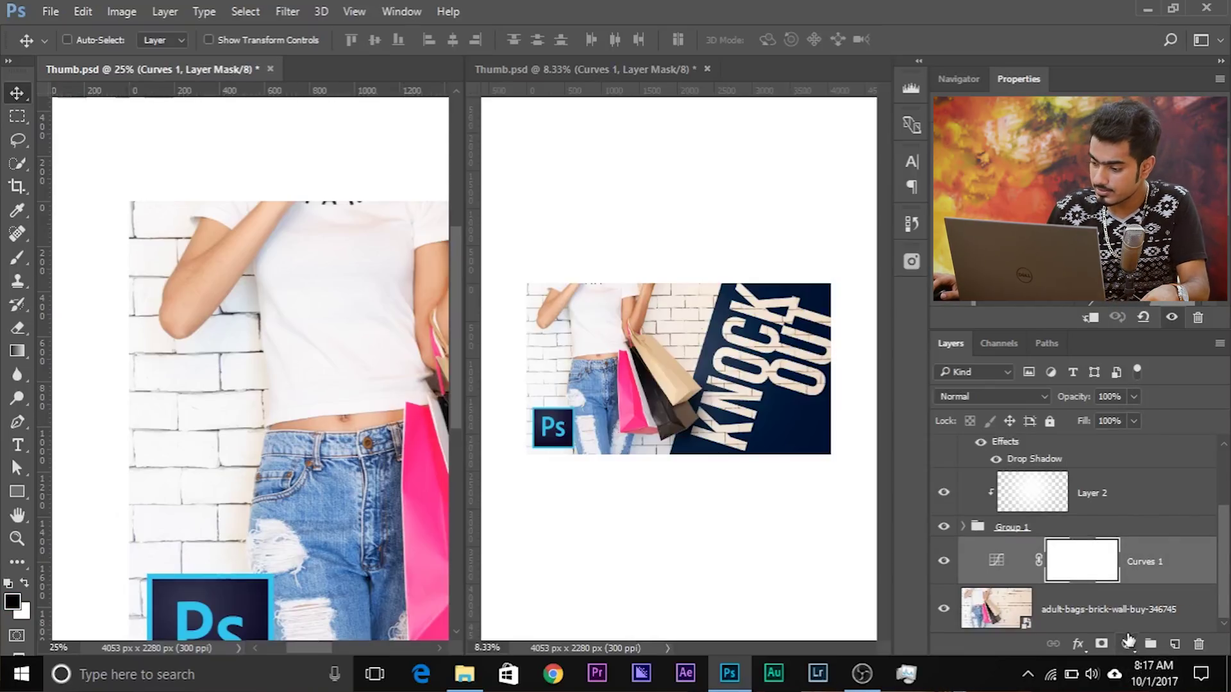
{"action": "left_click", "coordinate": [1127, 643]}
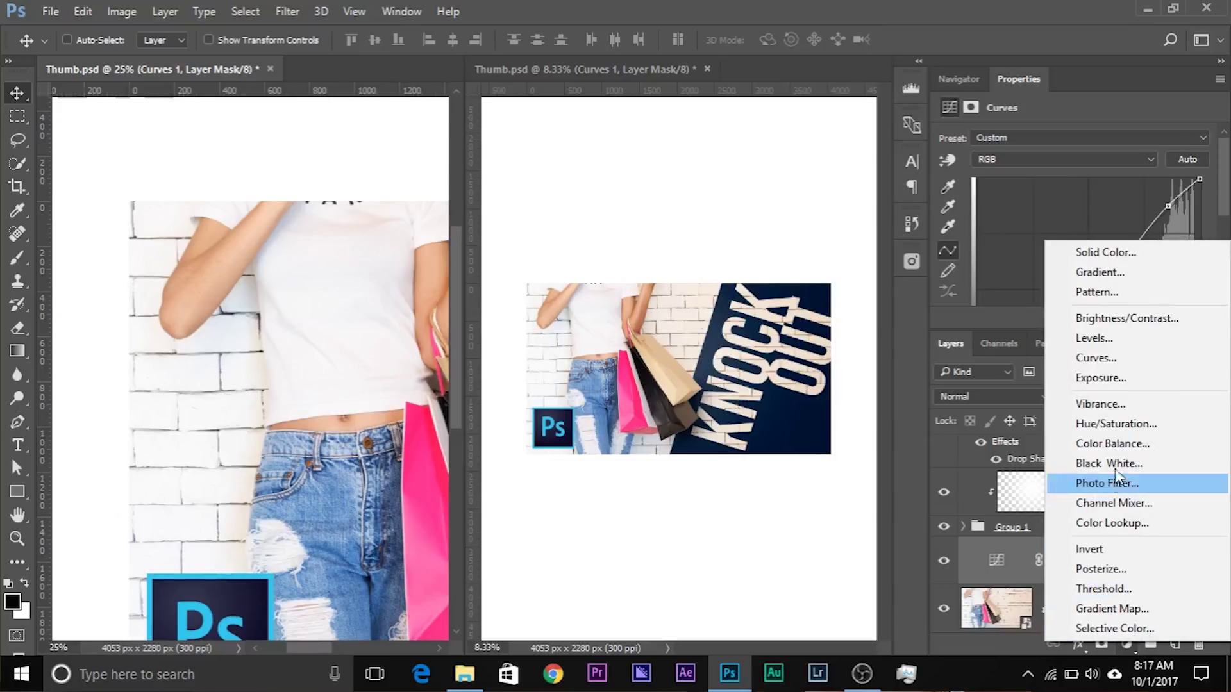
{"action": "left_click", "coordinate": [1118, 342]}
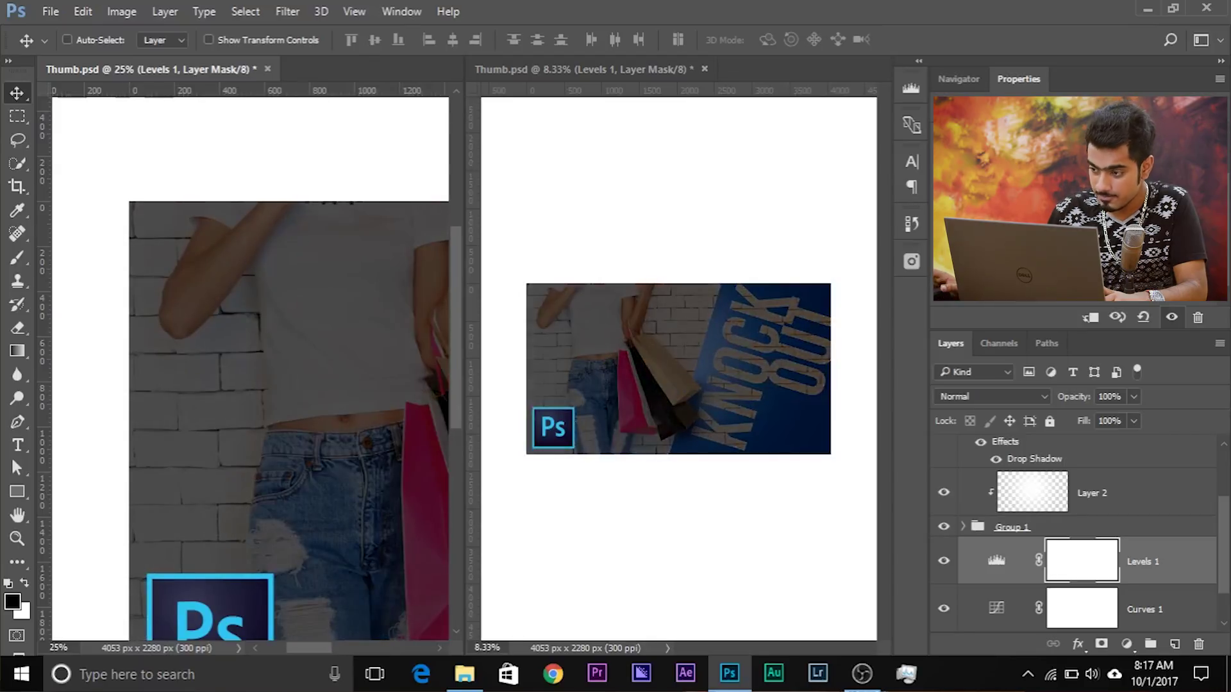
Step: Paint one black dot near the picture's centre on the Levels mask with a hard brush of about 1216 px
{"action": "left_click", "coordinate": [19, 257]}
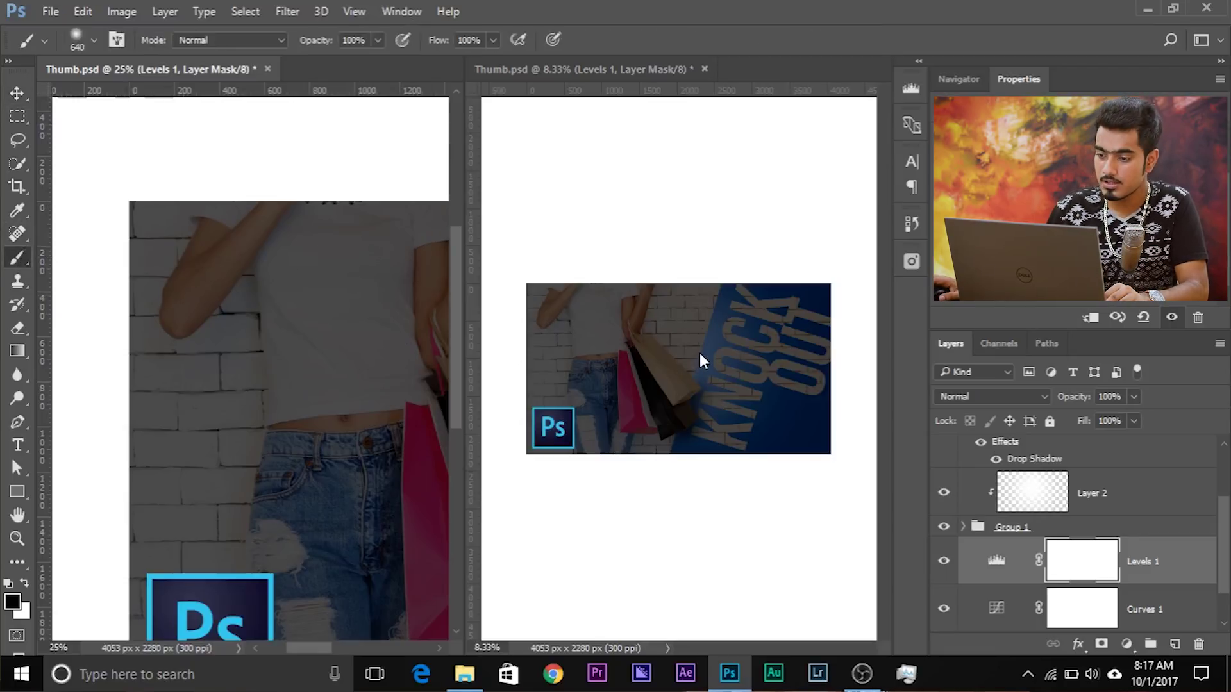
{"action": "left_click", "coordinate": [621, 210]}
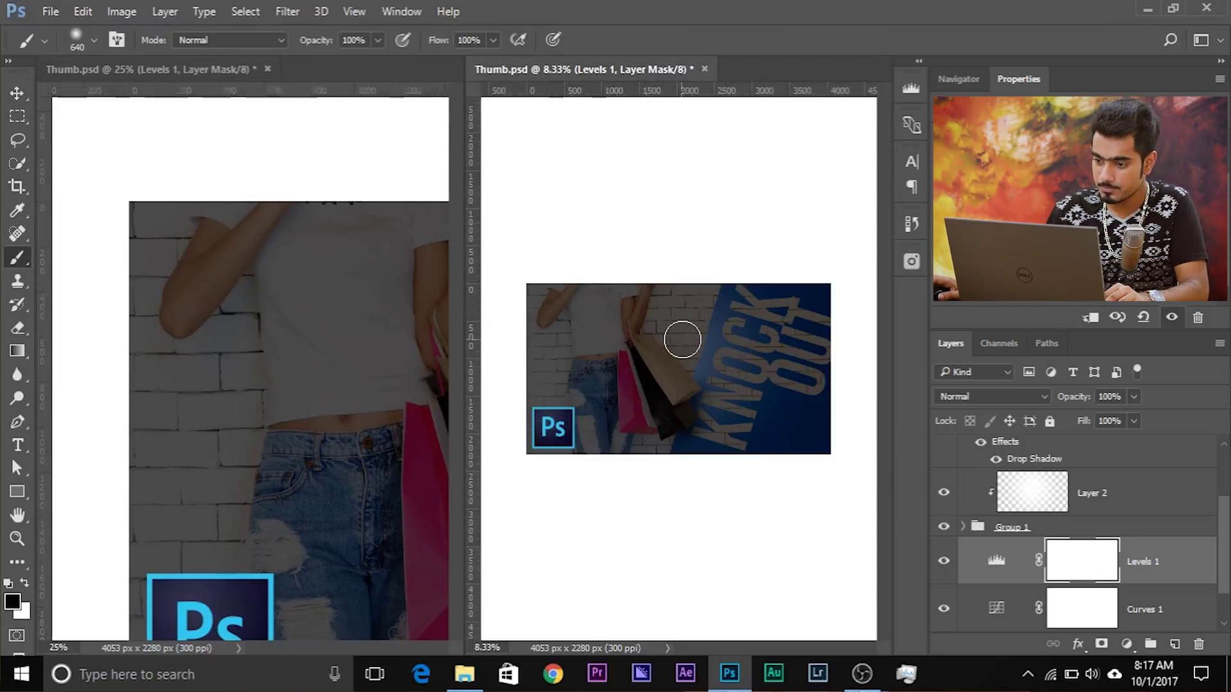
{"action": "mouse_move", "coordinate": [662, 359]}
{"action": "left_mouse_down"}
{"action": "mouse_move", "coordinate": [688, 372]}
{"action": "mouse_move", "coordinate": [698, 333]}
{"action": "mouse_move", "coordinate": [713, 568]}
{"action": "left_mouse_up"}
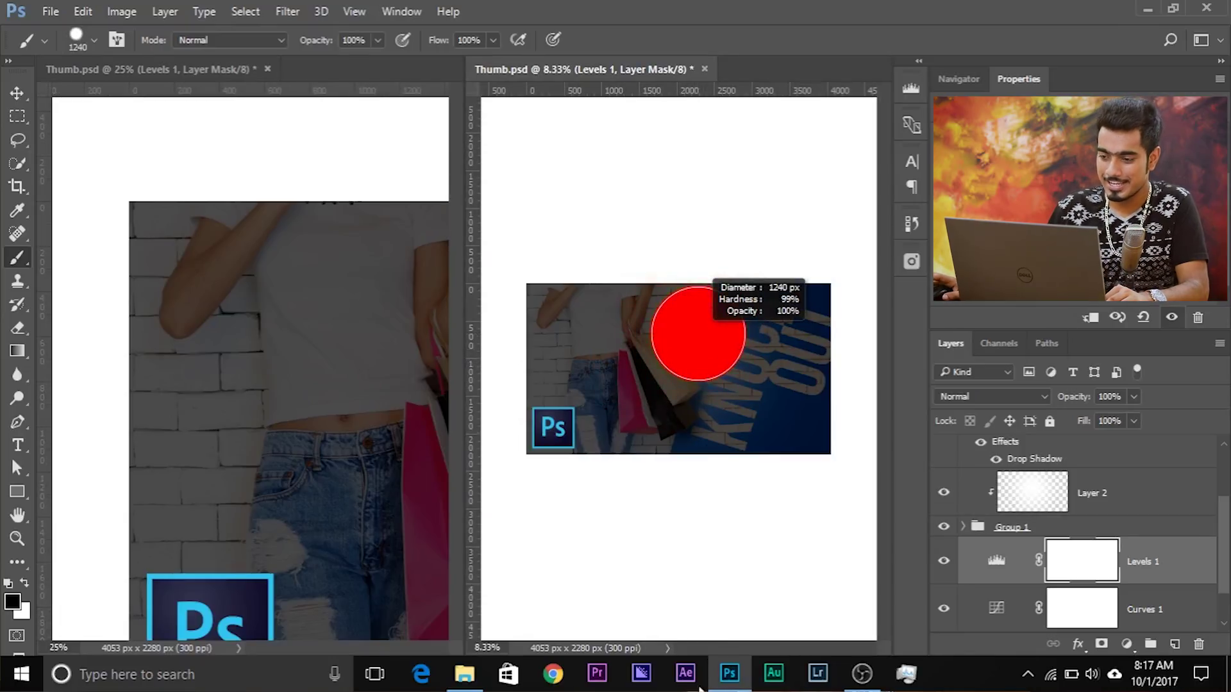
{"action": "left_click_drag", "start_coordinate": [697, 333], "coordinate": [668, 352]}
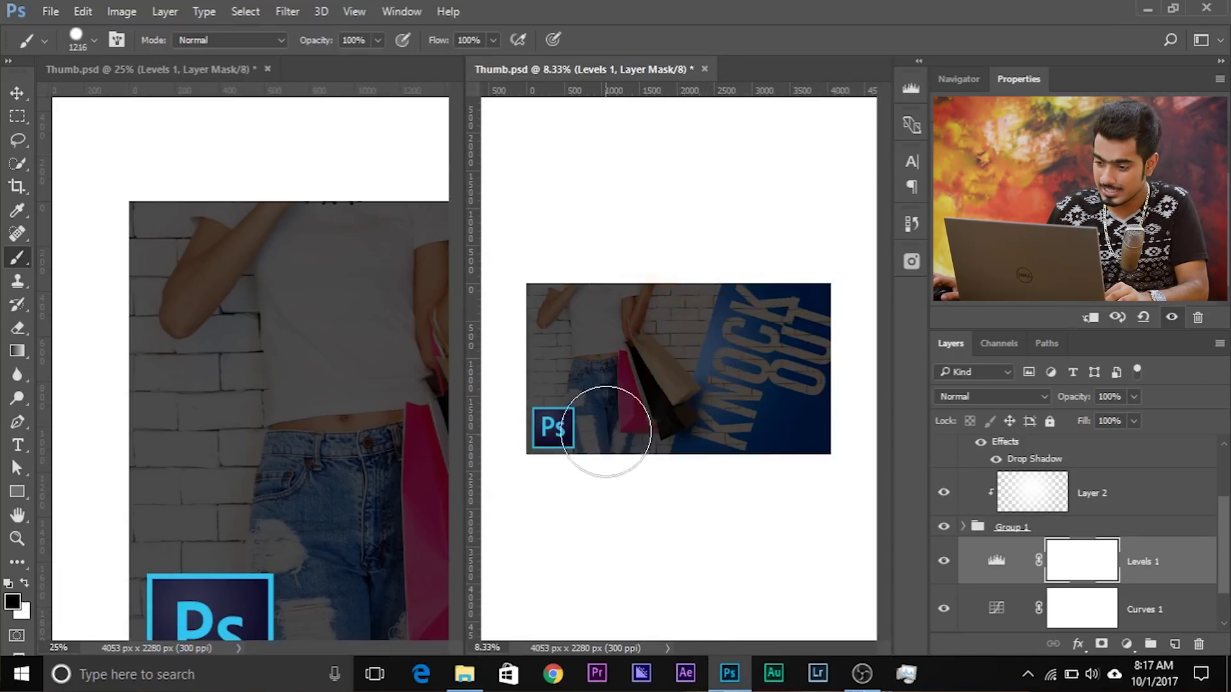
{"action": "left_click", "coordinate": [686, 364]}
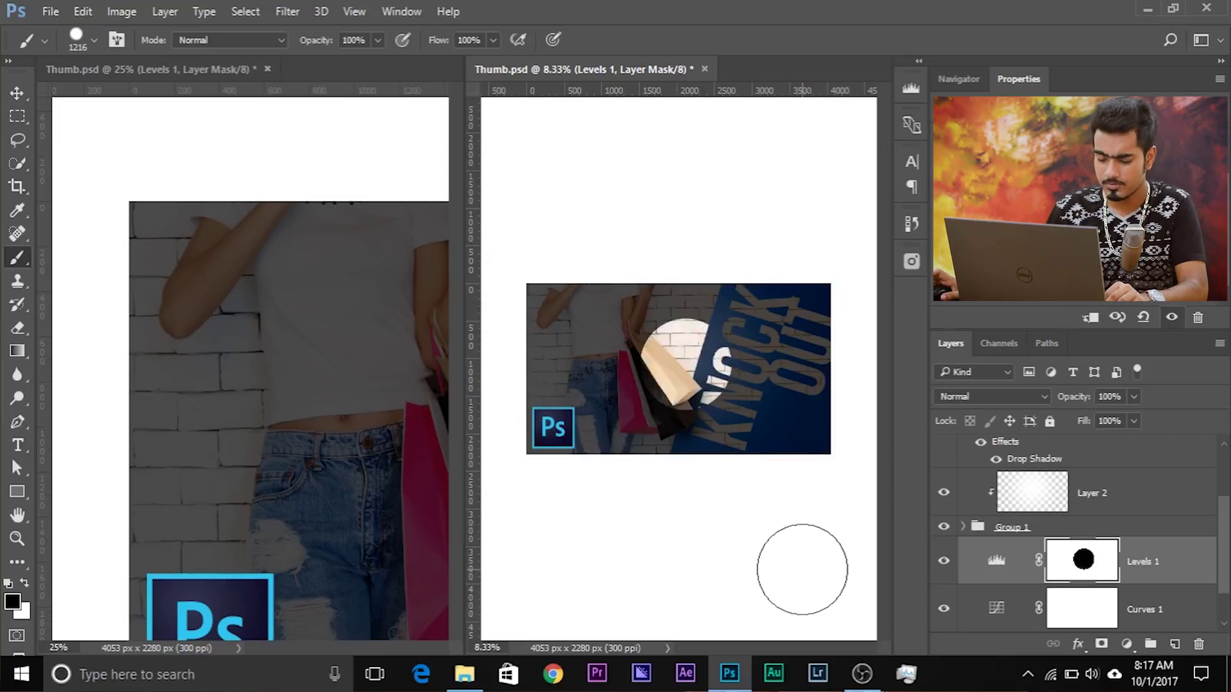
Step: Stretch the black dot on the Levels 1 mask to about 333% width and 190% height so it spans the picture
{"action": "key", "text": "ctrl+t"}
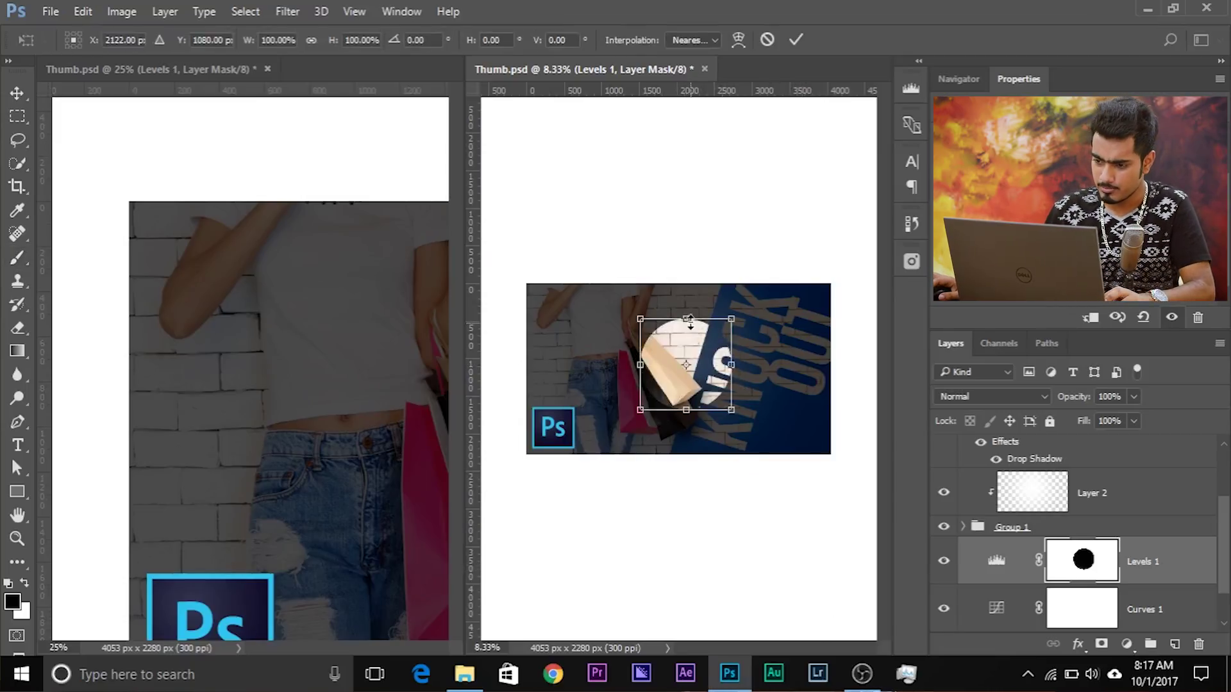
{"action": "mouse_move", "coordinate": [689, 321]}
{"action": "left_mouse_down"}
{"action": "mouse_move", "coordinate": [686, 289]}
{"action": "mouse_move", "coordinate": [687, 314]}
{"action": "left_mouse_up"}
{"action": "left_click_drag", "start_coordinate": [724, 368], "coordinate": [830, 362]}
{"action": "left_click_drag", "start_coordinate": [680, 290], "coordinate": [680, 284]}
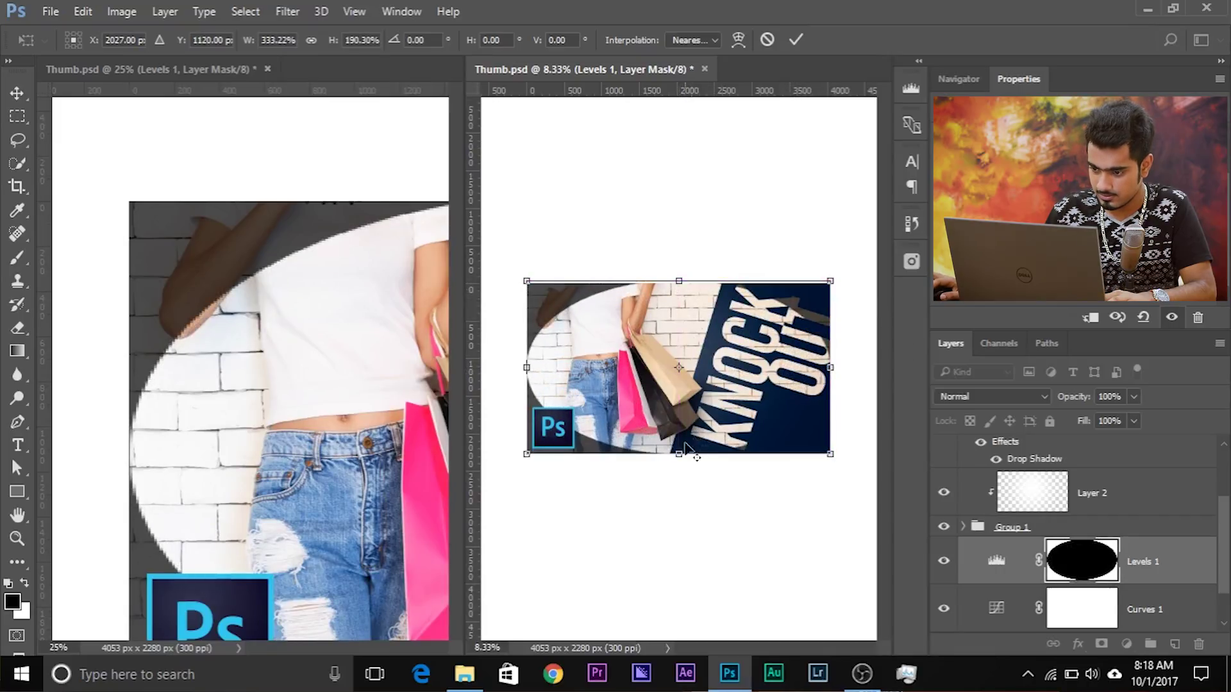
{"action": "key", "text": "Return"}
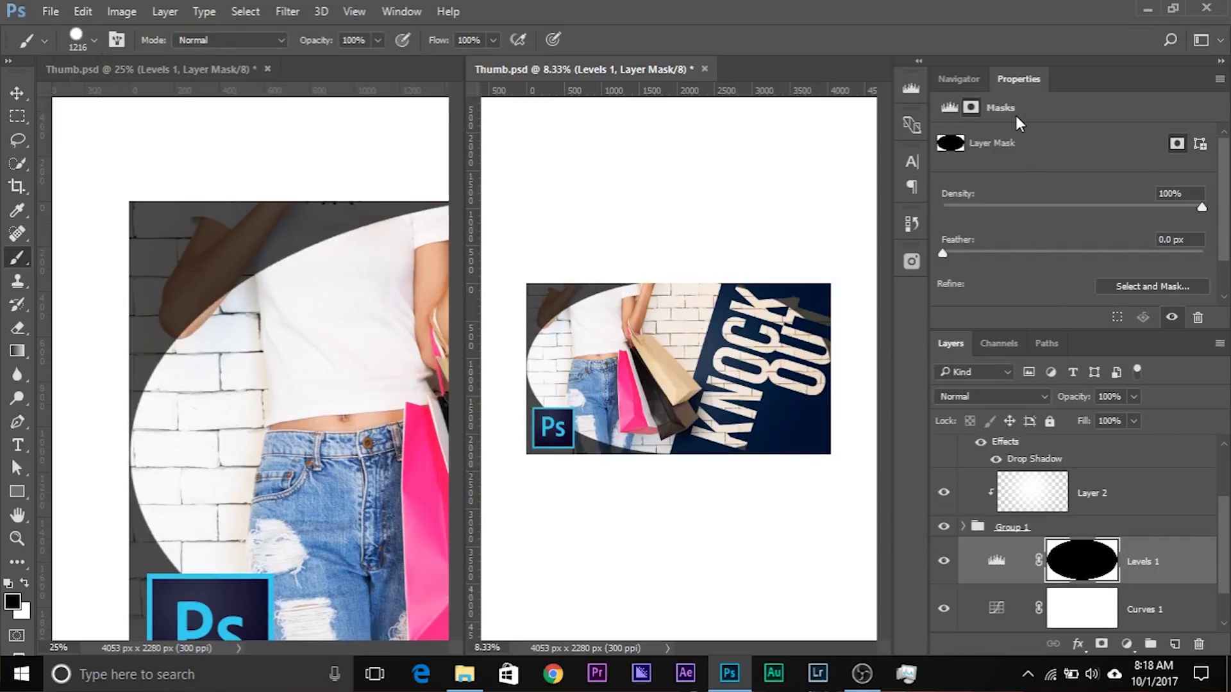
Step: Feather the Levels 1 layer mask by 292.6 px
{"action": "left_click", "coordinate": [391, 13]}
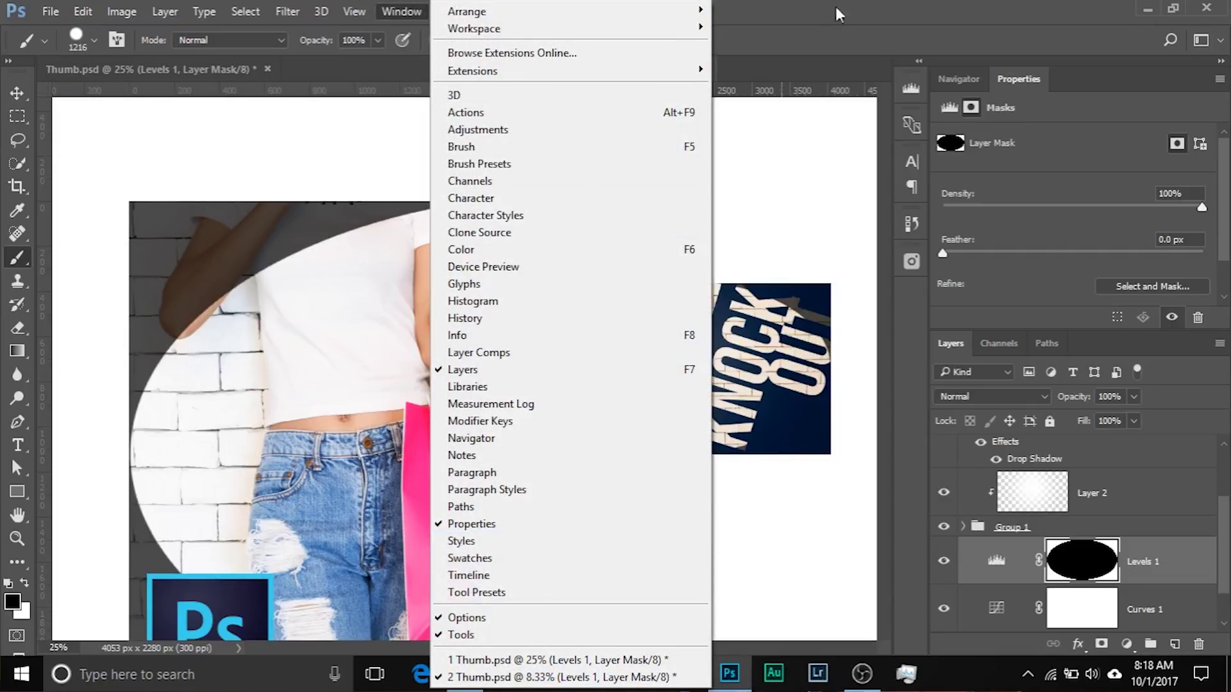
{"action": "left_click", "coordinate": [876, 8]}
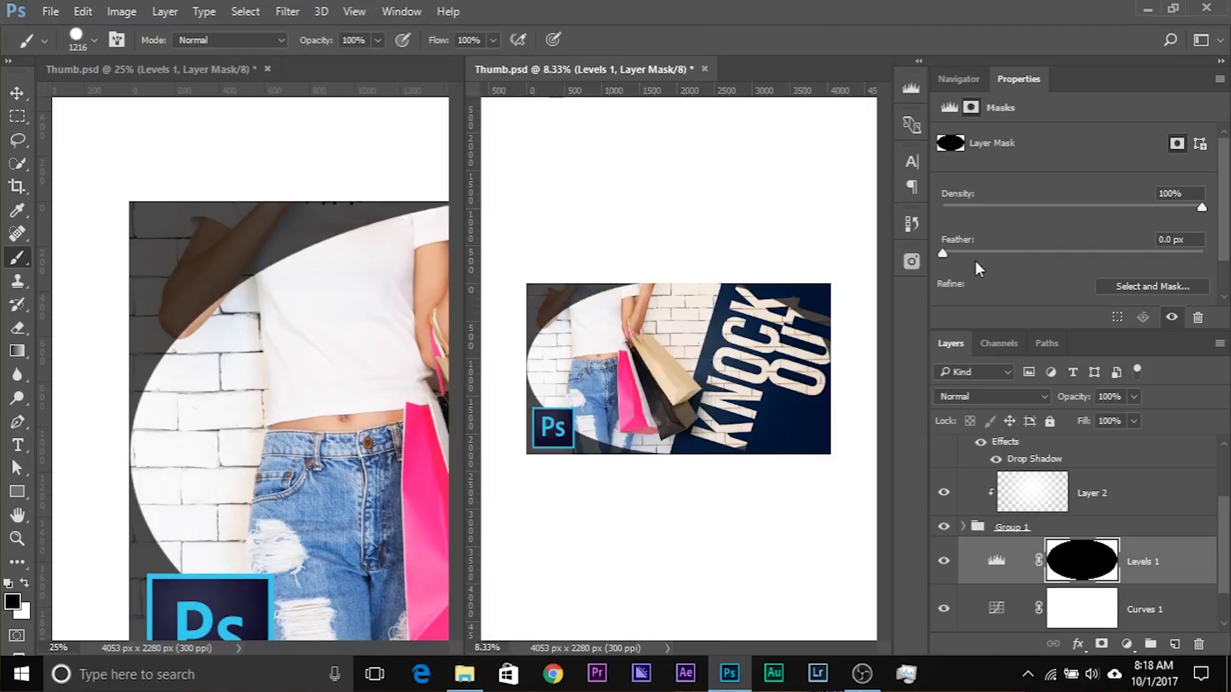
{"action": "left_click_drag", "start_coordinate": [1002, 252], "coordinate": [1165, 252]}
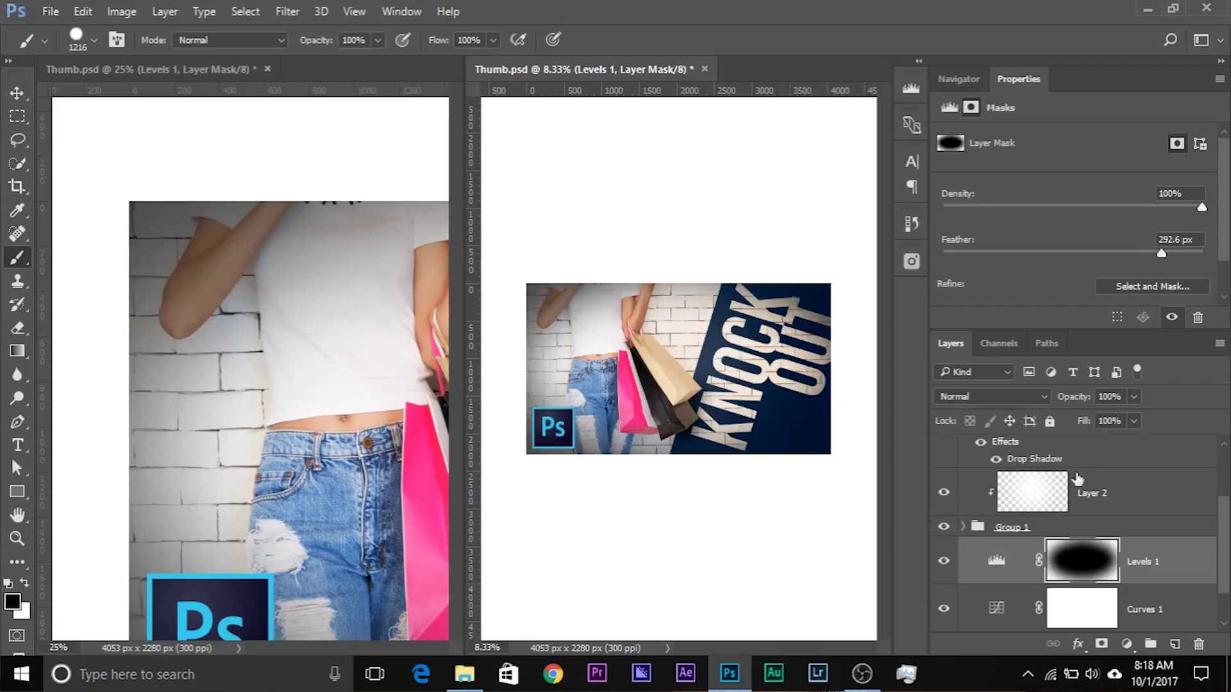
Step: Extend the feathered Levels 1 mask upward to about 112.45% height, keeping its sides at the picture's edges, and return to the Brush tool
{"action": "key", "text": "ctrl+t"}
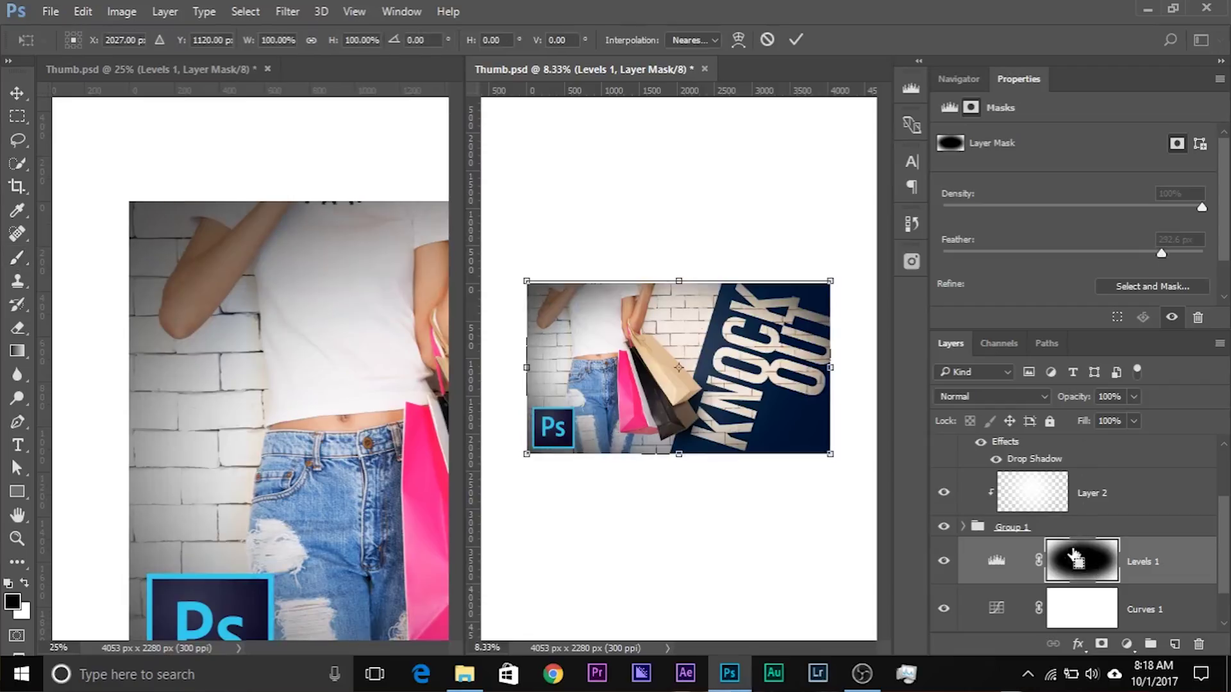
{"action": "left_click_drag", "start_coordinate": [679, 281], "coordinate": [679, 259]}
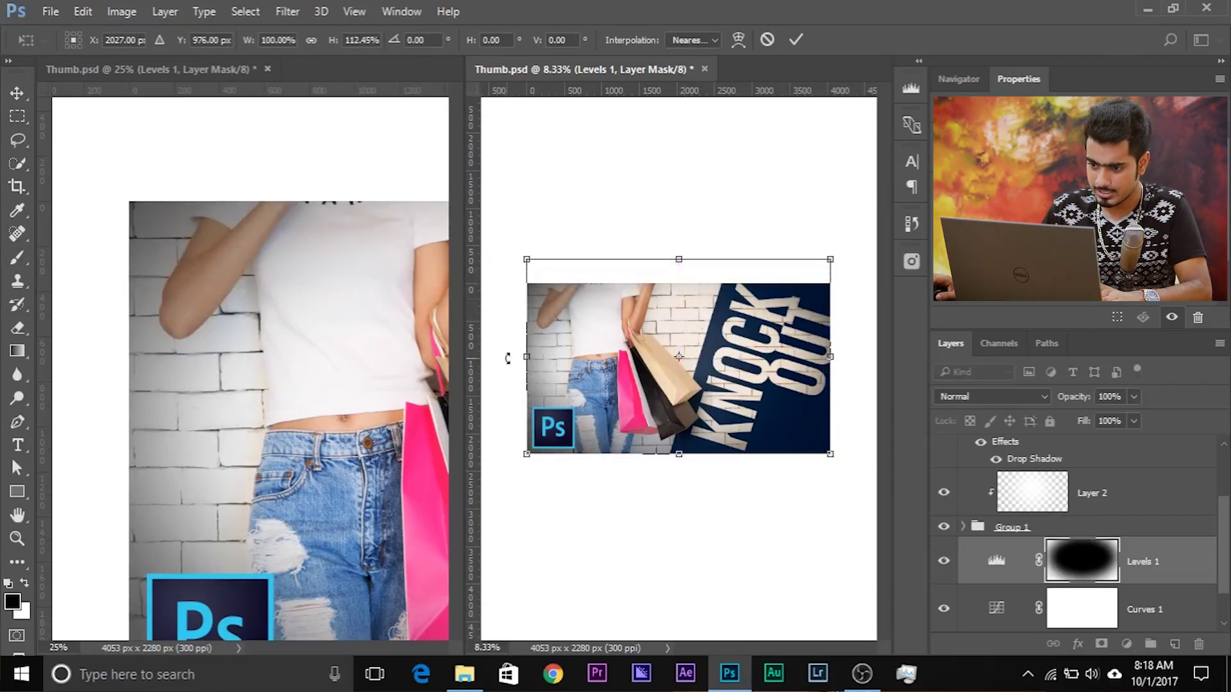
{"action": "left_click_drag", "start_coordinate": [536, 358], "coordinate": [519, 357]}
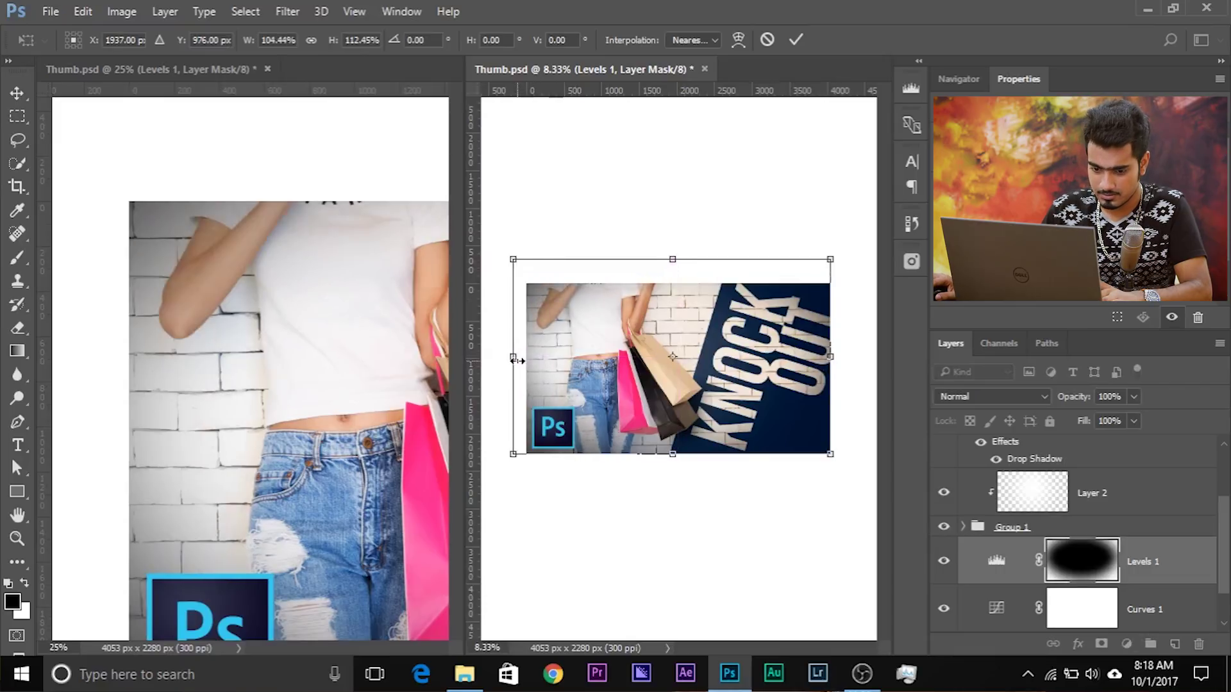
{"action": "left_click_drag", "start_coordinate": [517, 360], "coordinate": [527, 357]}
{"action": "left_click_drag", "start_coordinate": [825, 354], "coordinate": [831, 356]}
{"action": "key", "text": "Return"}
{"action": "key", "text": "b"}
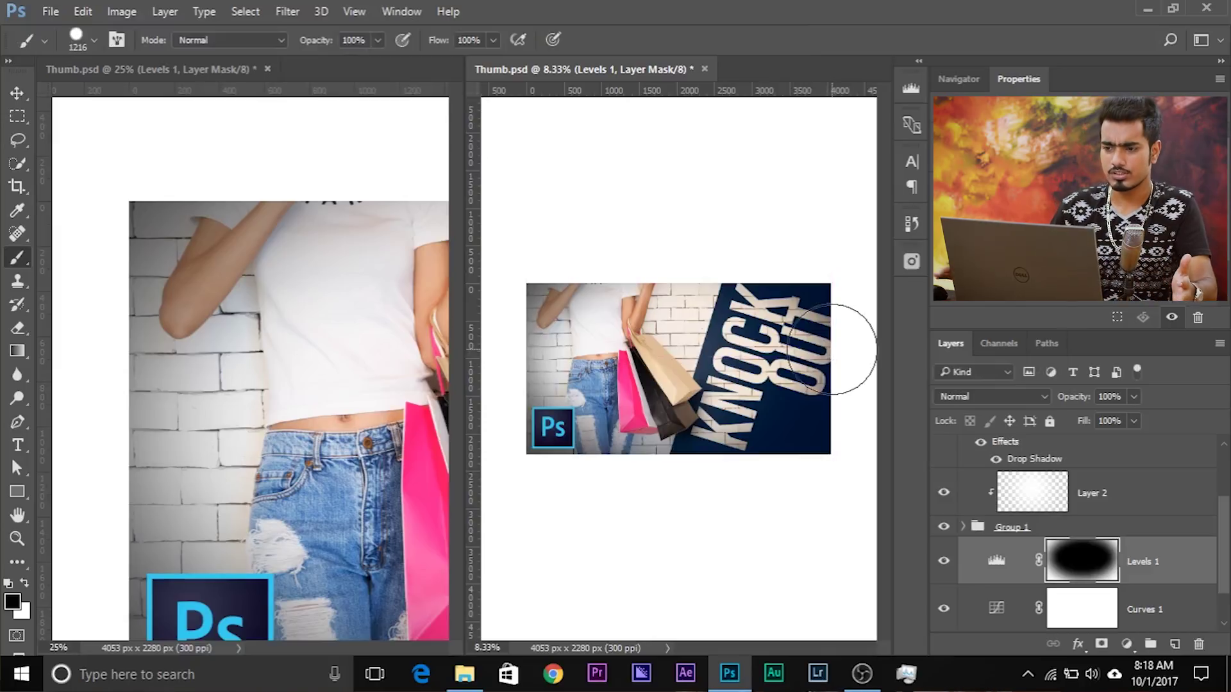
Step: Close the 25% close-up window of Thumb.psd and zoom the remaining window to 12.5%
{"action": "left_click", "coordinate": [268, 69]}
{"action": "key", "text": "ctrl+equal"}
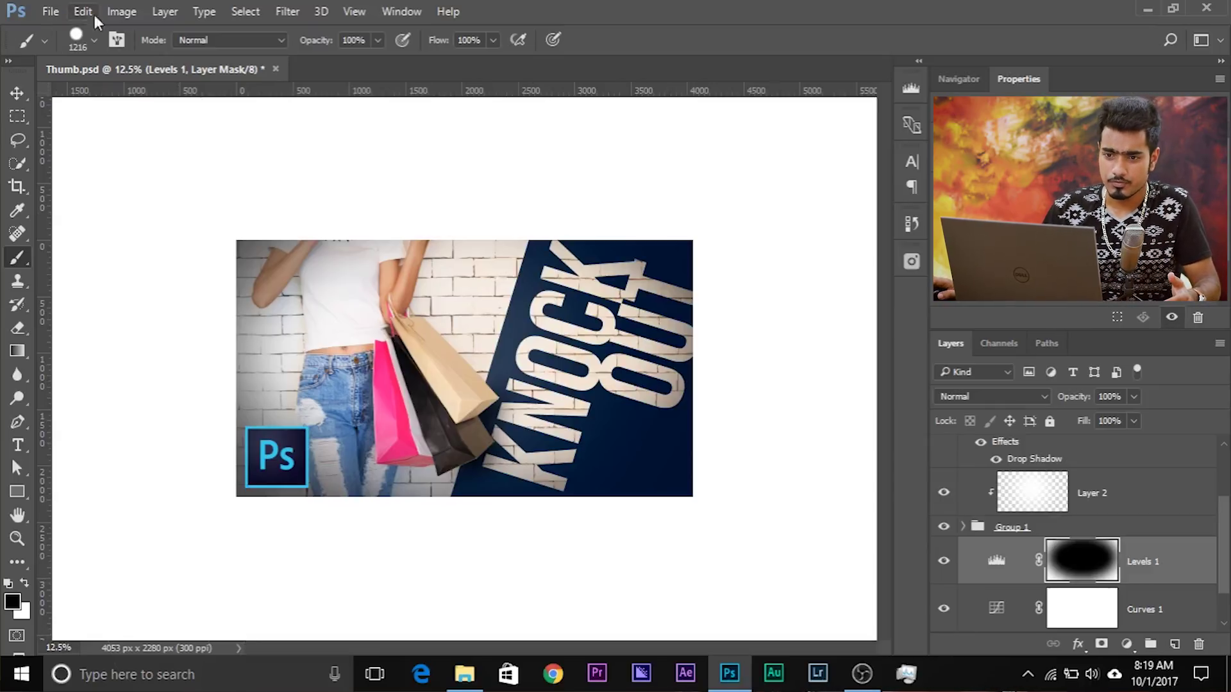
{"action": "left_click", "coordinate": [121, 11]}
{"action": "left_click", "coordinate": [531, 8]}
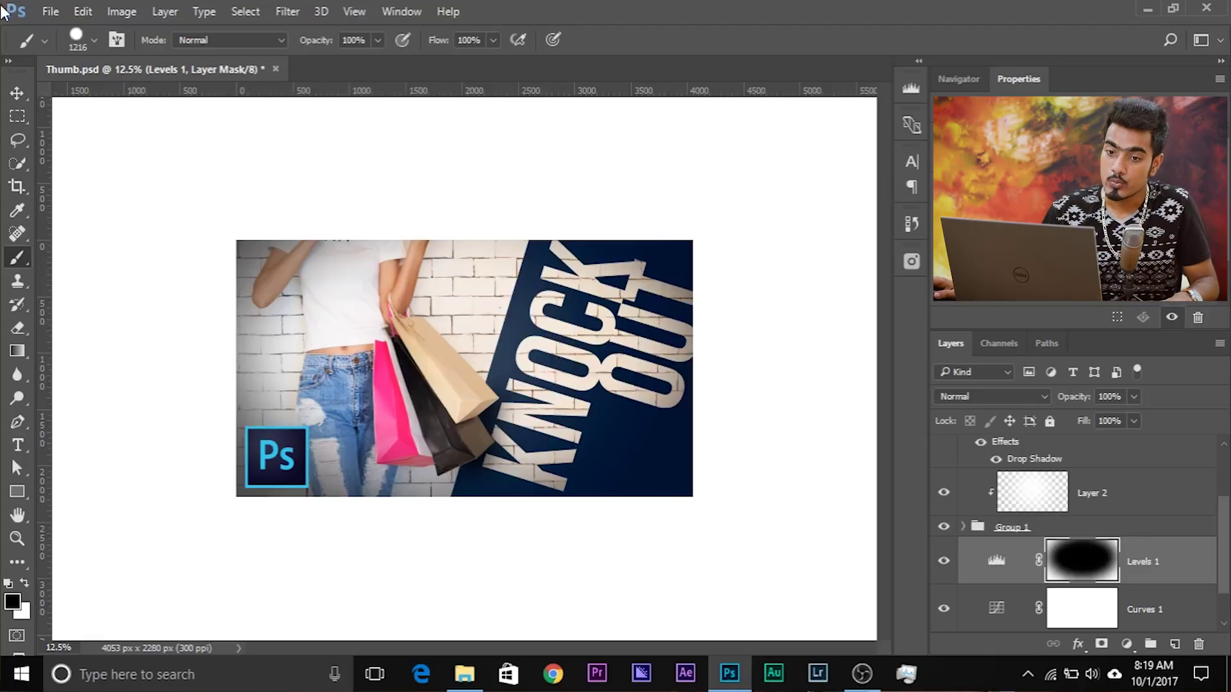
{"action": "left_click", "coordinate": [50, 12]}
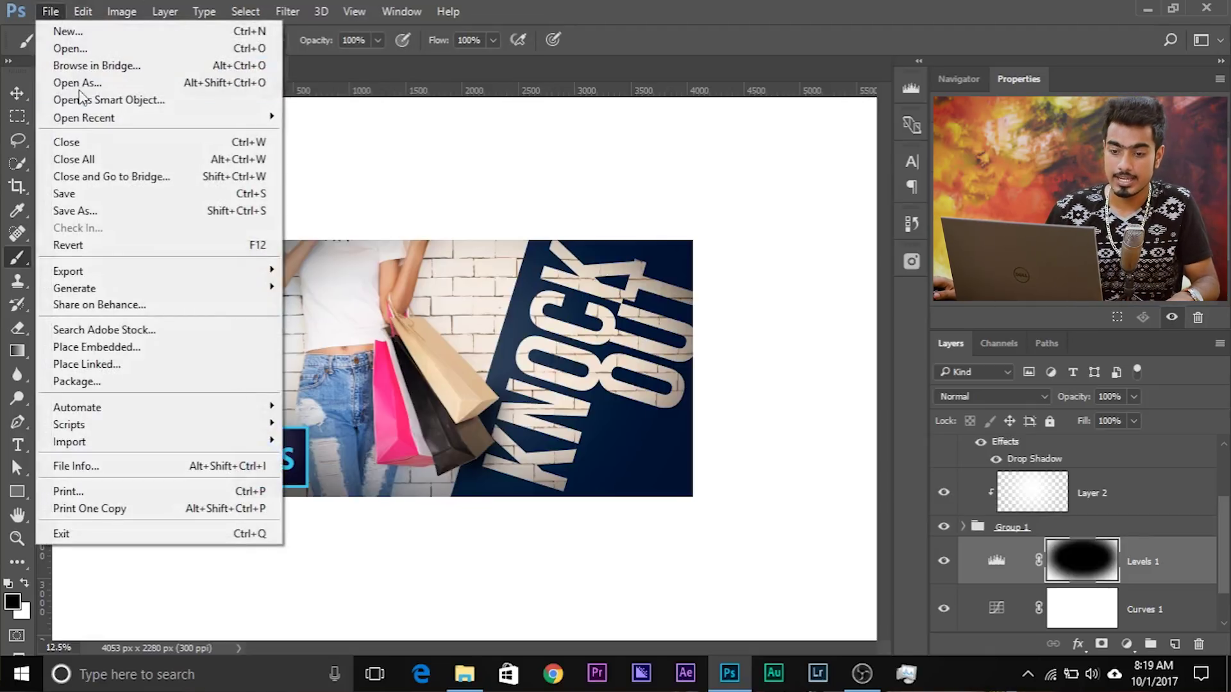
{"action": "mouse_move", "coordinate": [148, 271]}
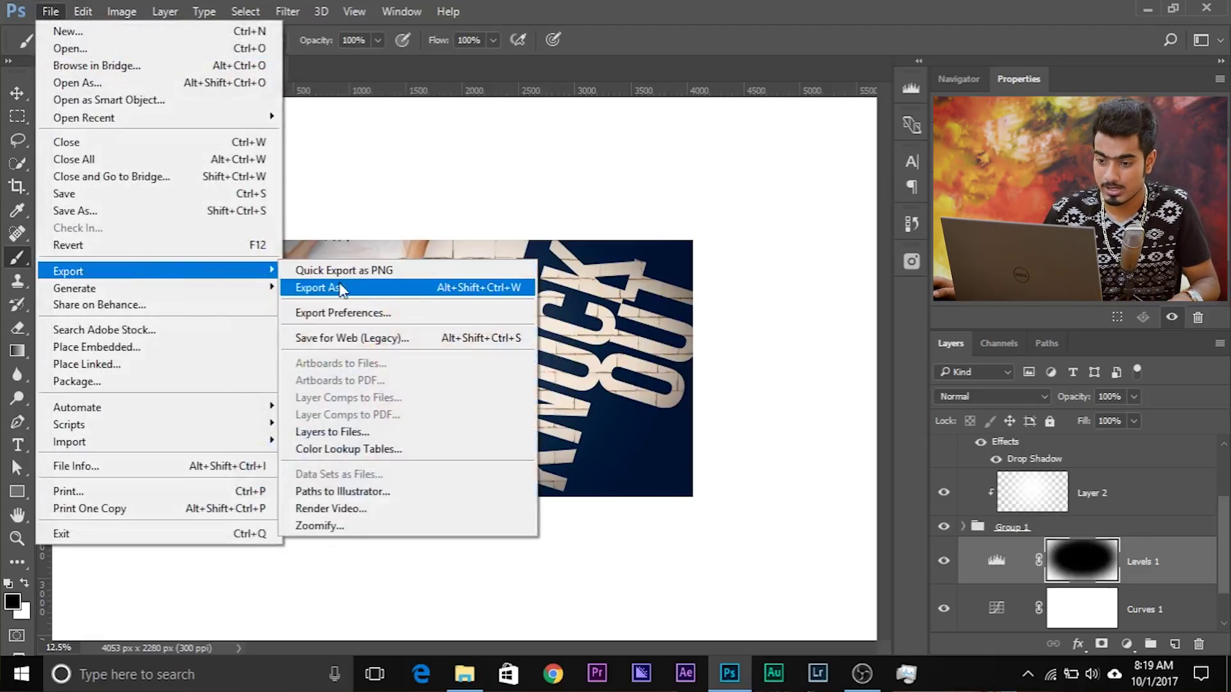
{"action": "left_click", "coordinate": [341, 290]}
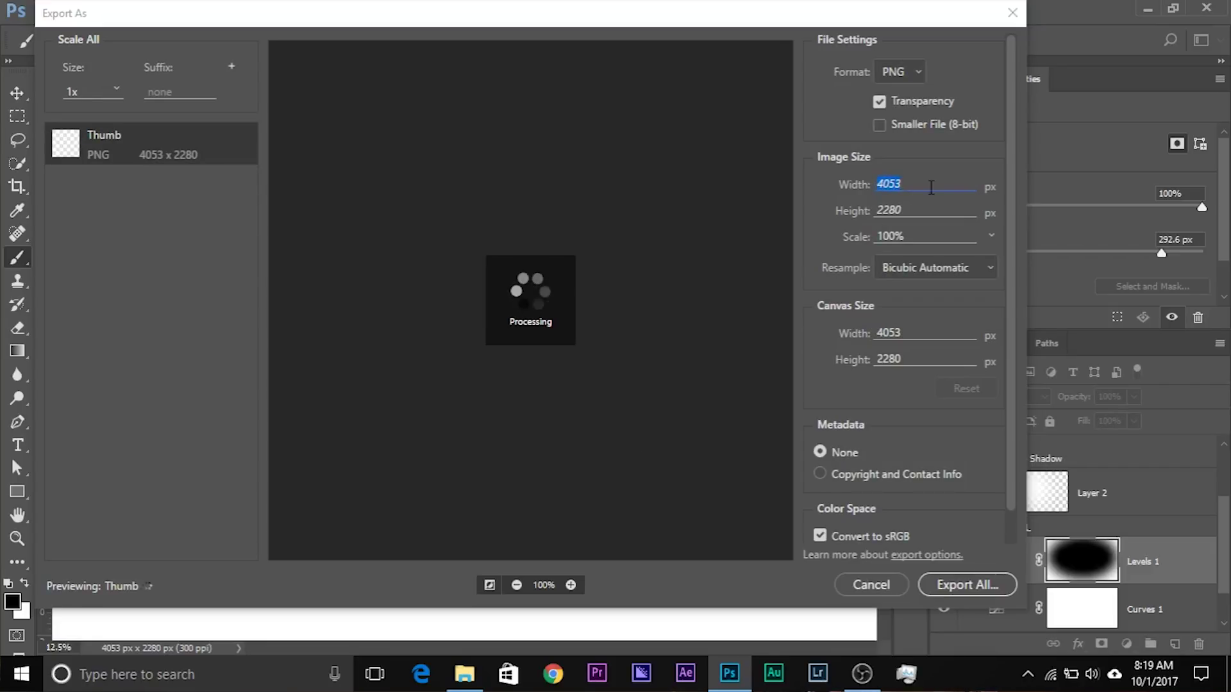
{"action": "type", "text": "280"}
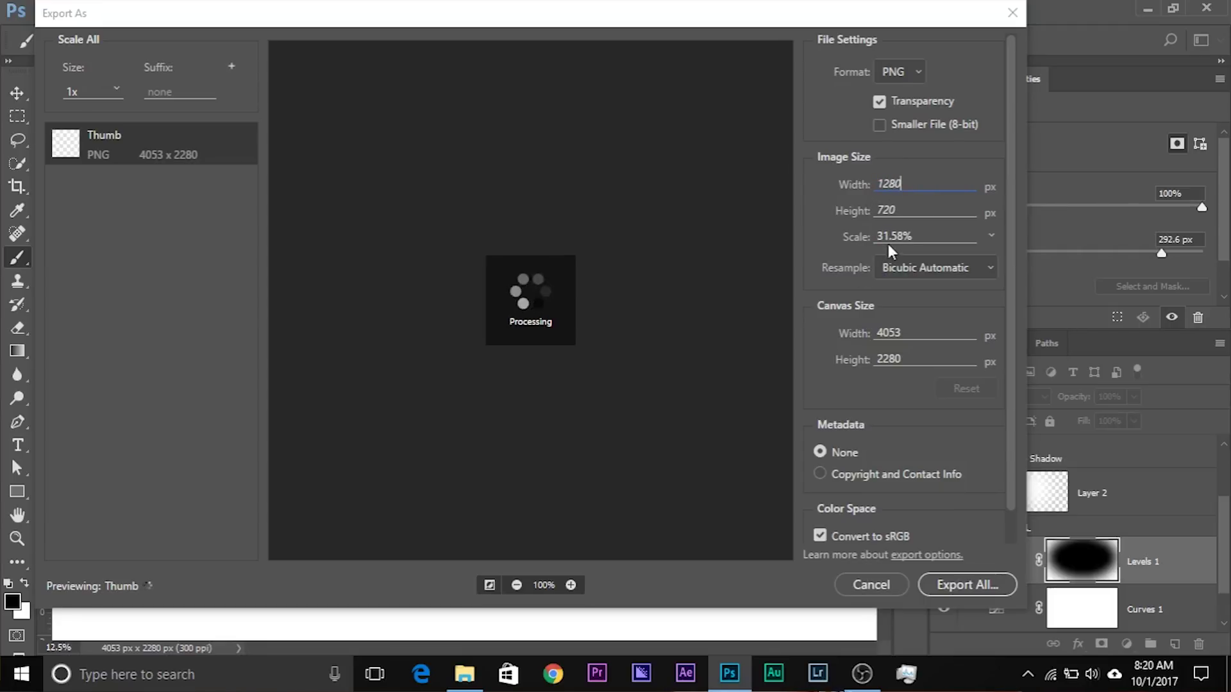
{"action": "left_click", "coordinate": [917, 69]}
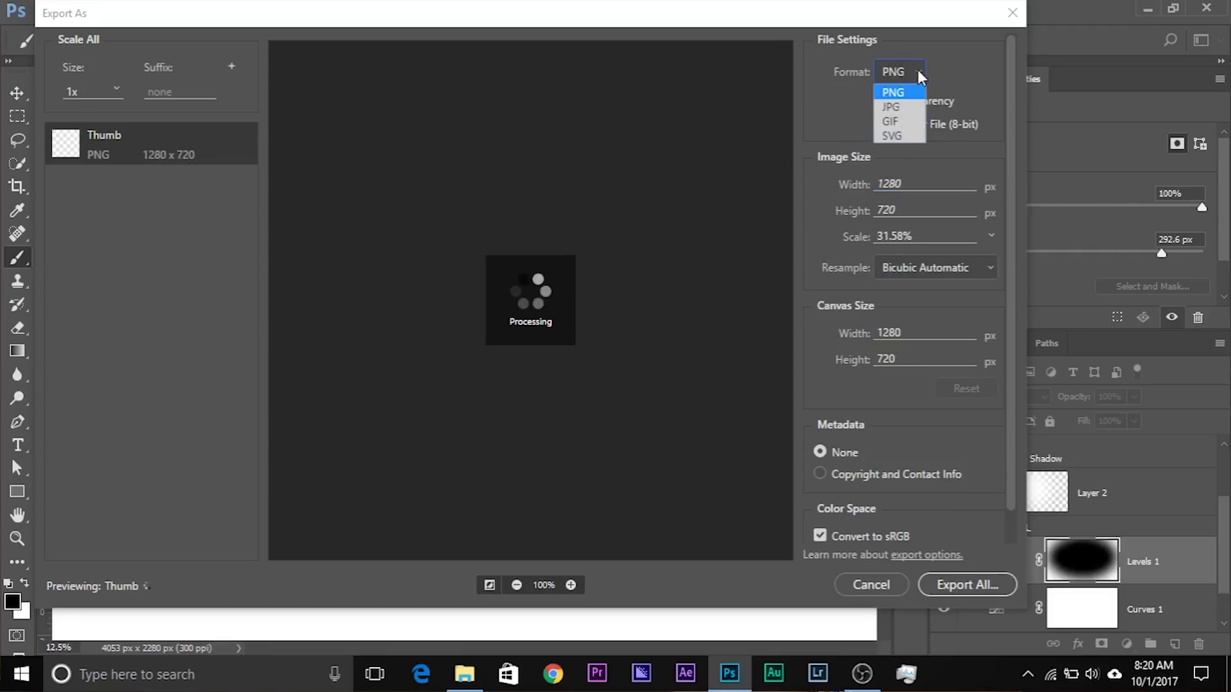
{"action": "left_click", "coordinate": [902, 108]}
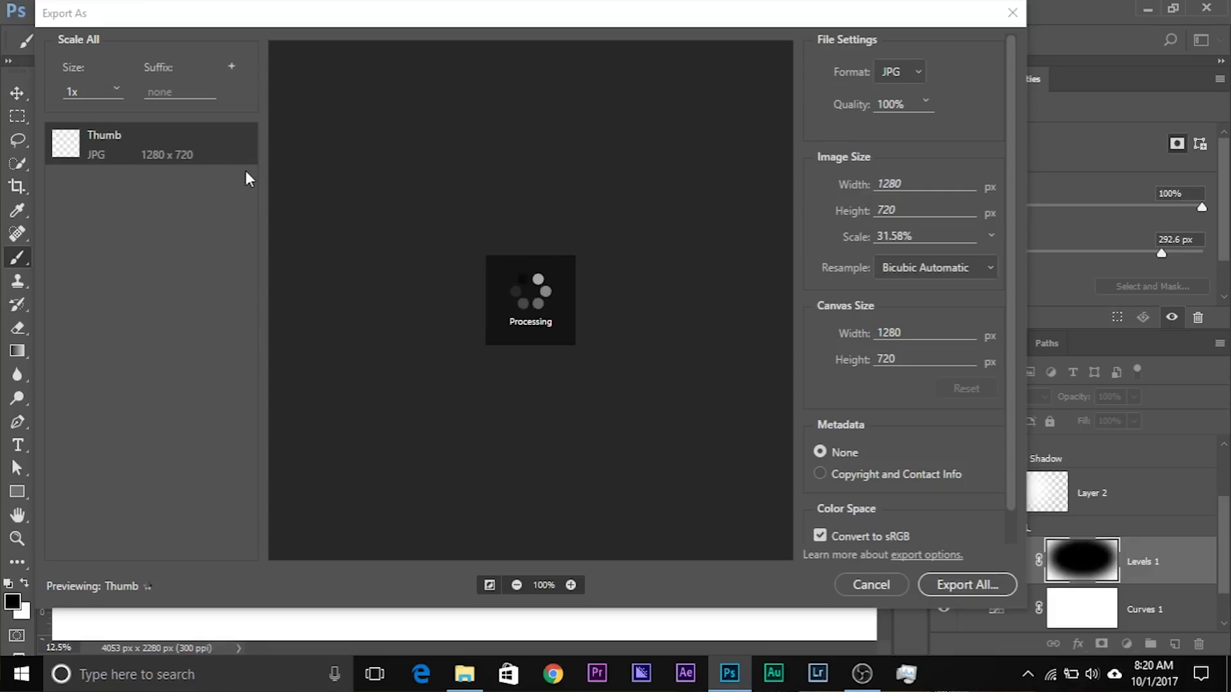
{"action": "scroll", "coordinate": [868, 441], "scroll_direction": "down", "scroll_amount": 1}
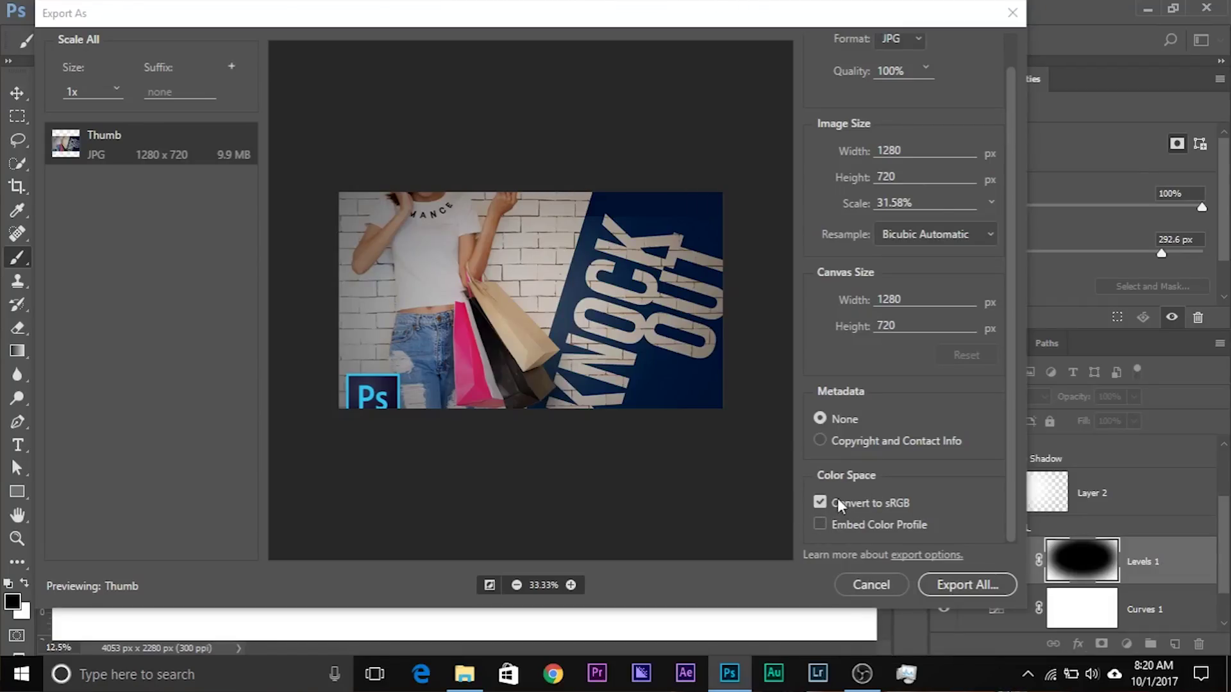
{"action": "scroll", "coordinate": [1004, 256], "scroll_direction": "up", "scroll_amount": 2}
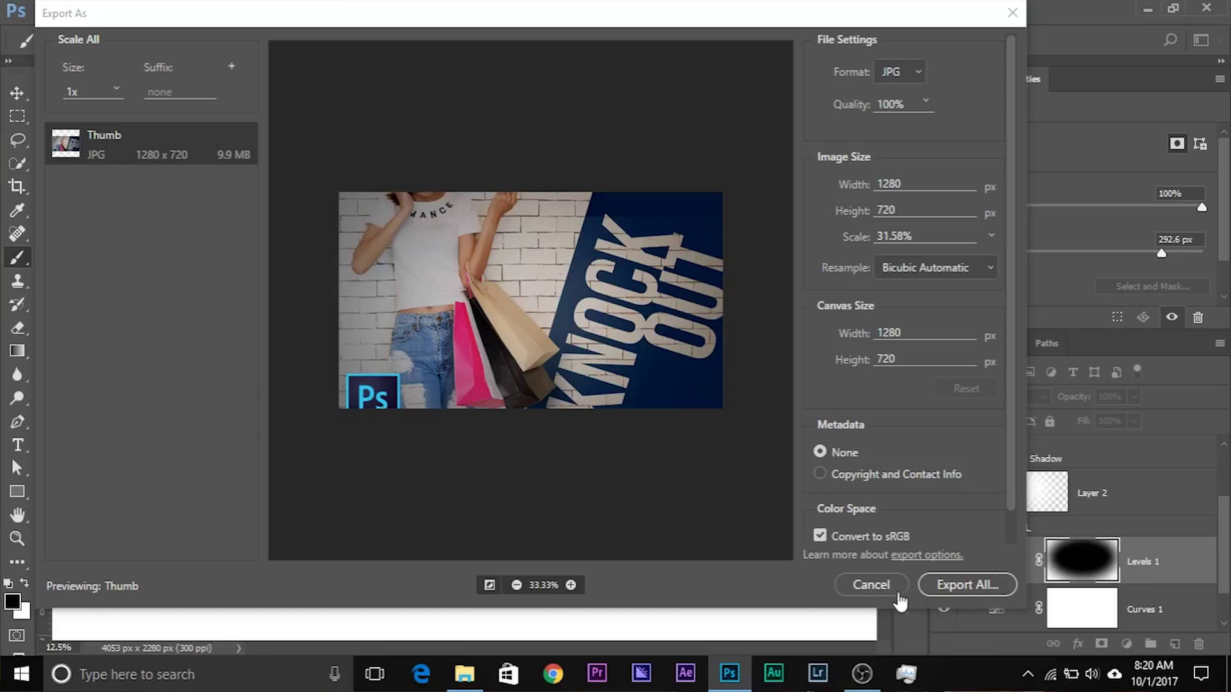
{"action": "left_click", "coordinate": [889, 587]}
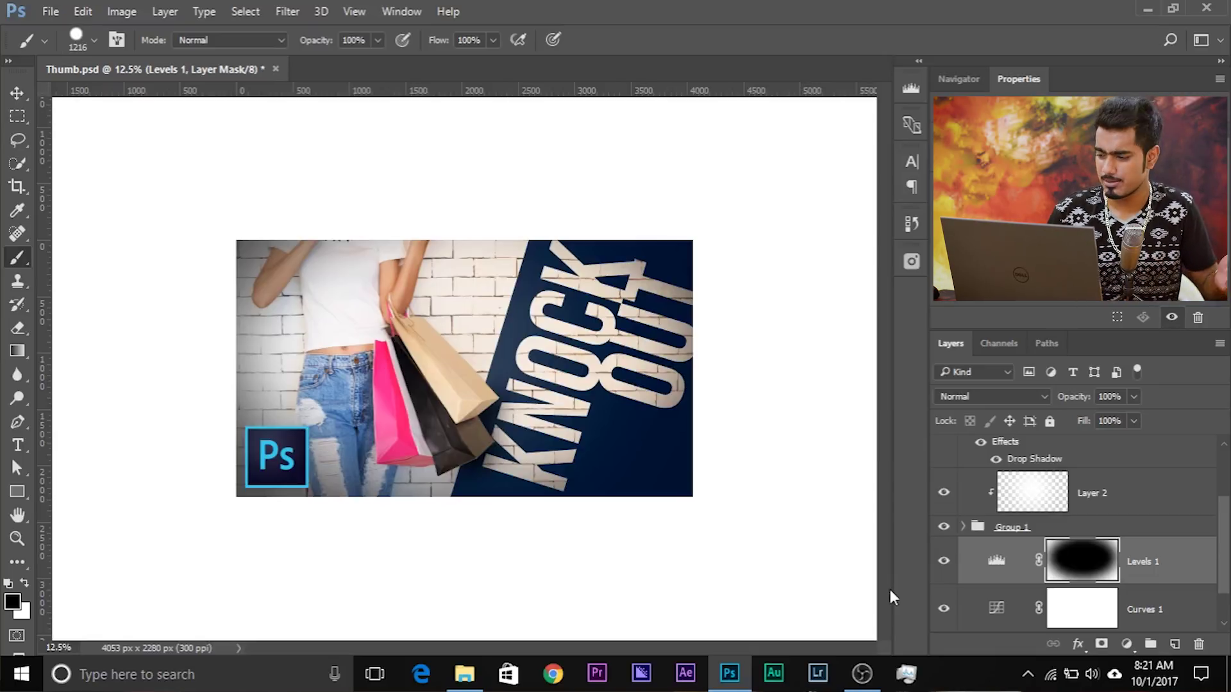
Step: Add a new layer above photoshop-cc and stamp all visible layers into it
{"action": "scroll", "coordinate": [1157, 532], "scroll_direction": "up", "scroll_amount": 2}
{"action": "left_click", "coordinate": [1100, 459]}
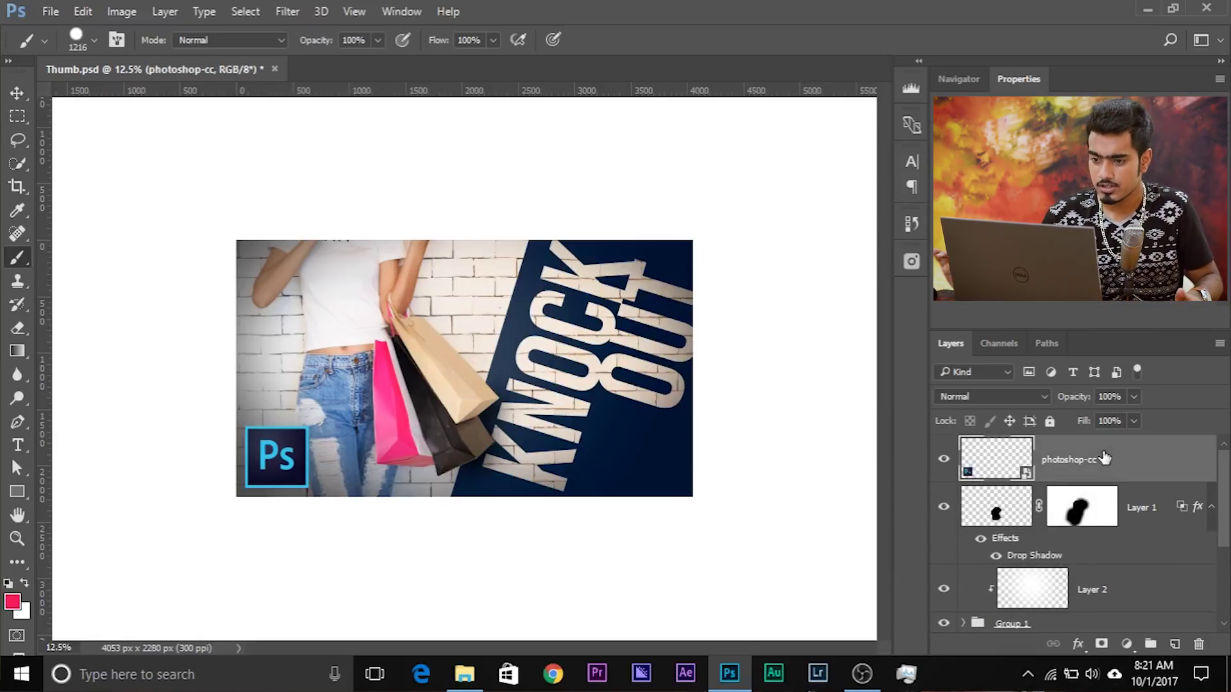
{"action": "left_click", "coordinate": [1173, 644]}
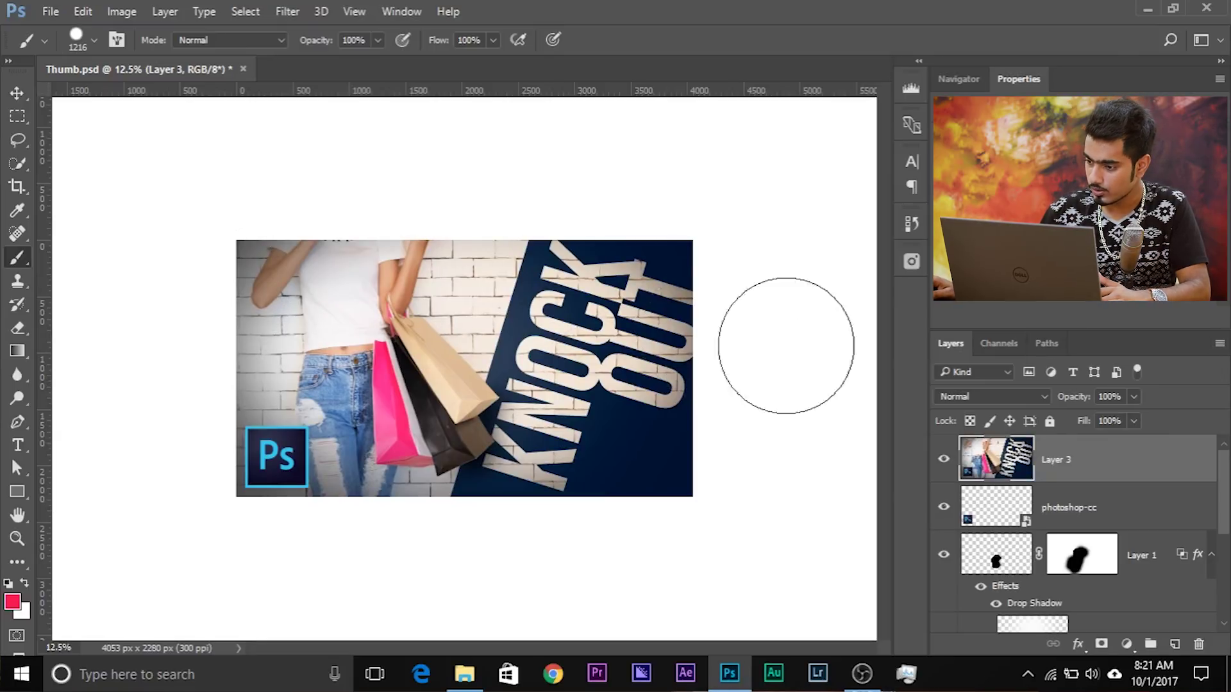
Step: Duplicate the stamped layer into a new document named Abc
{"action": "left_click", "coordinate": [1219, 346]}
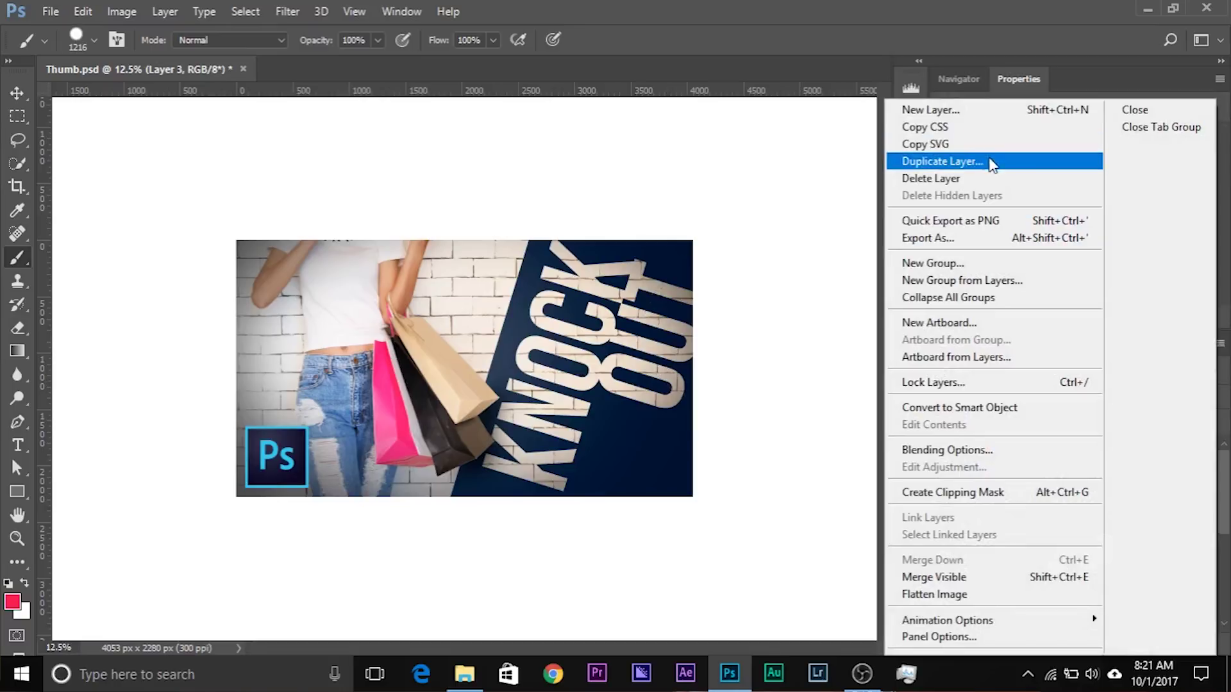
{"action": "left_click", "coordinate": [962, 160]}
{"action": "left_click", "coordinate": [583, 260]}
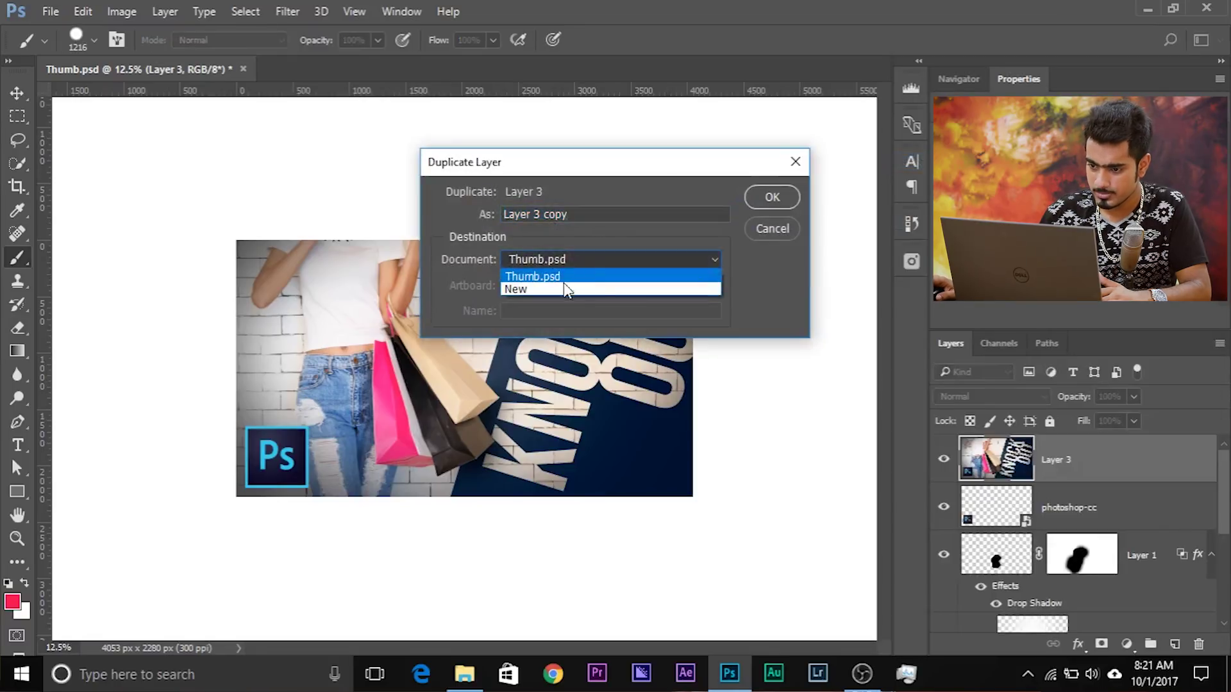
{"action": "left_click", "coordinate": [562, 282]}
{"action": "left_click", "coordinate": [552, 311]}
{"action": "type", "text": "Abc"}
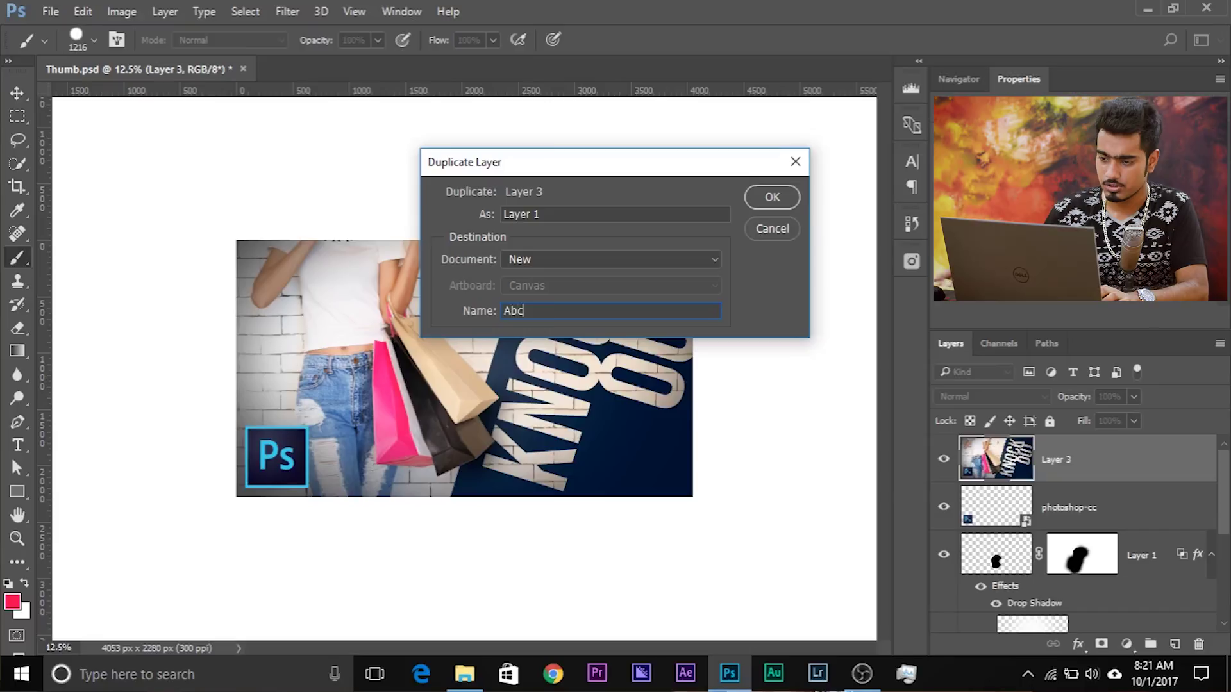
{"action": "left_click", "coordinate": [794, 199]}
Step: Export the Abc document as a JPG at 1280 x 720 px
{"action": "left_click", "coordinate": [51, 11]}
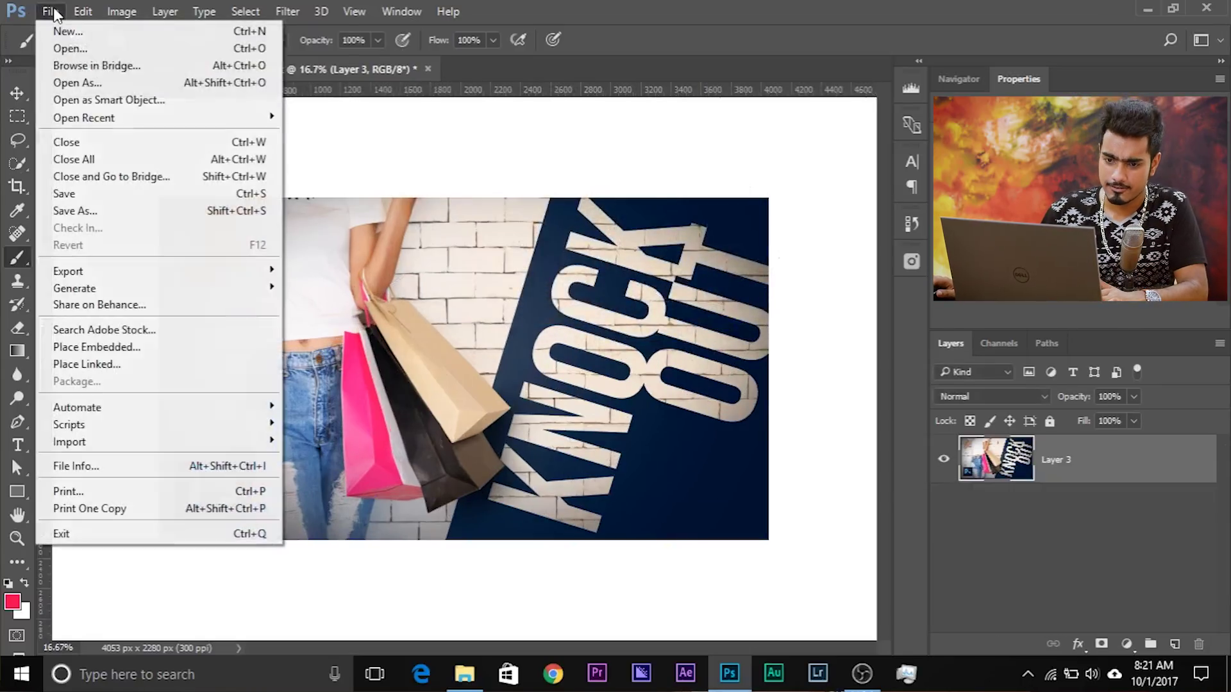
{"action": "mouse_move", "coordinate": [204, 275]}
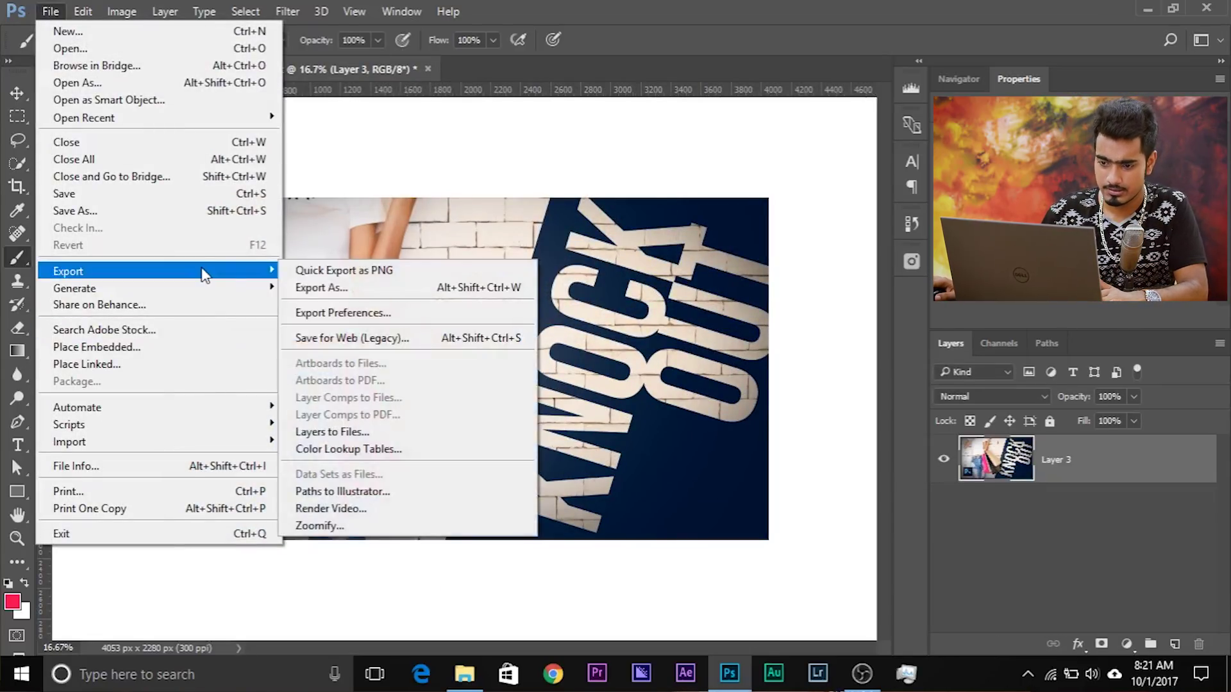
{"action": "left_click", "coordinate": [303, 285]}
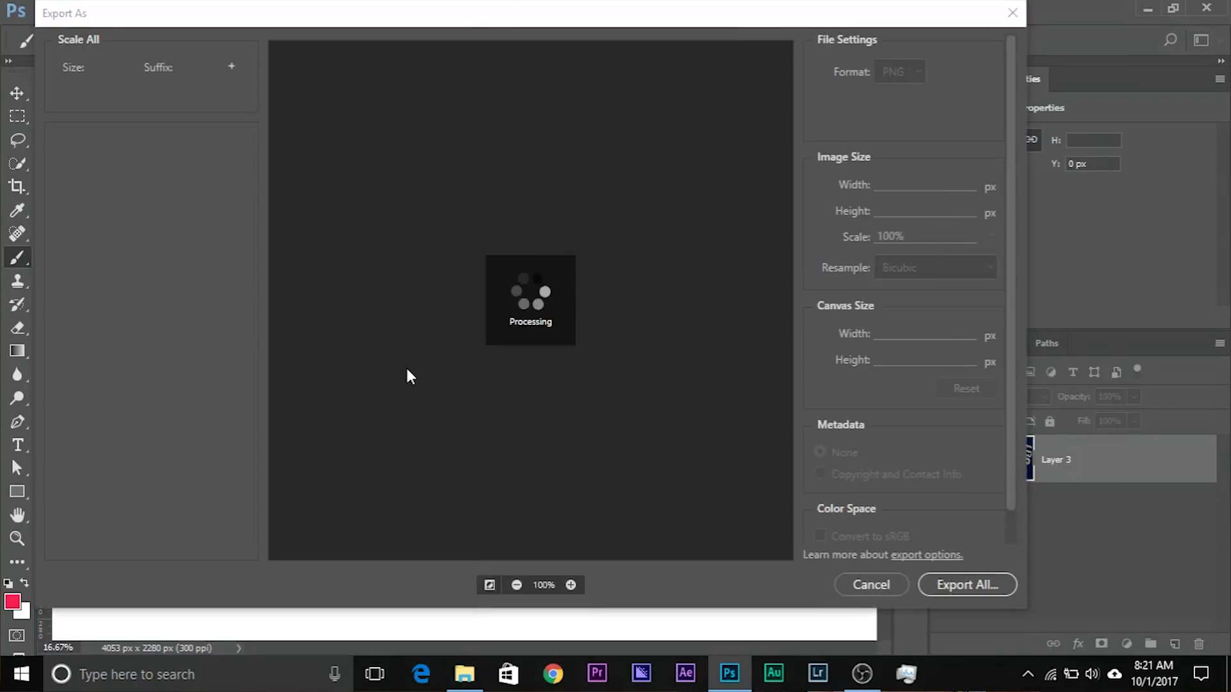
{"action": "left_click", "coordinate": [878, 187]}
{"action": "type", "text": "1280"}
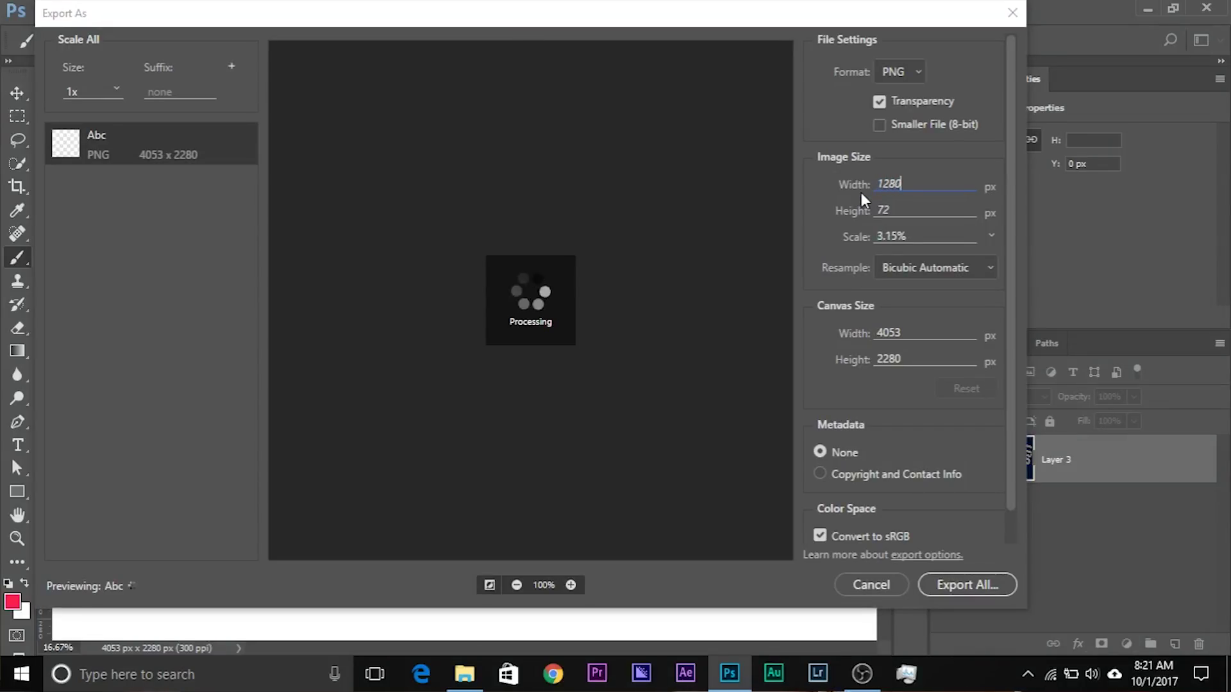
{"action": "left_click", "coordinate": [914, 71]}
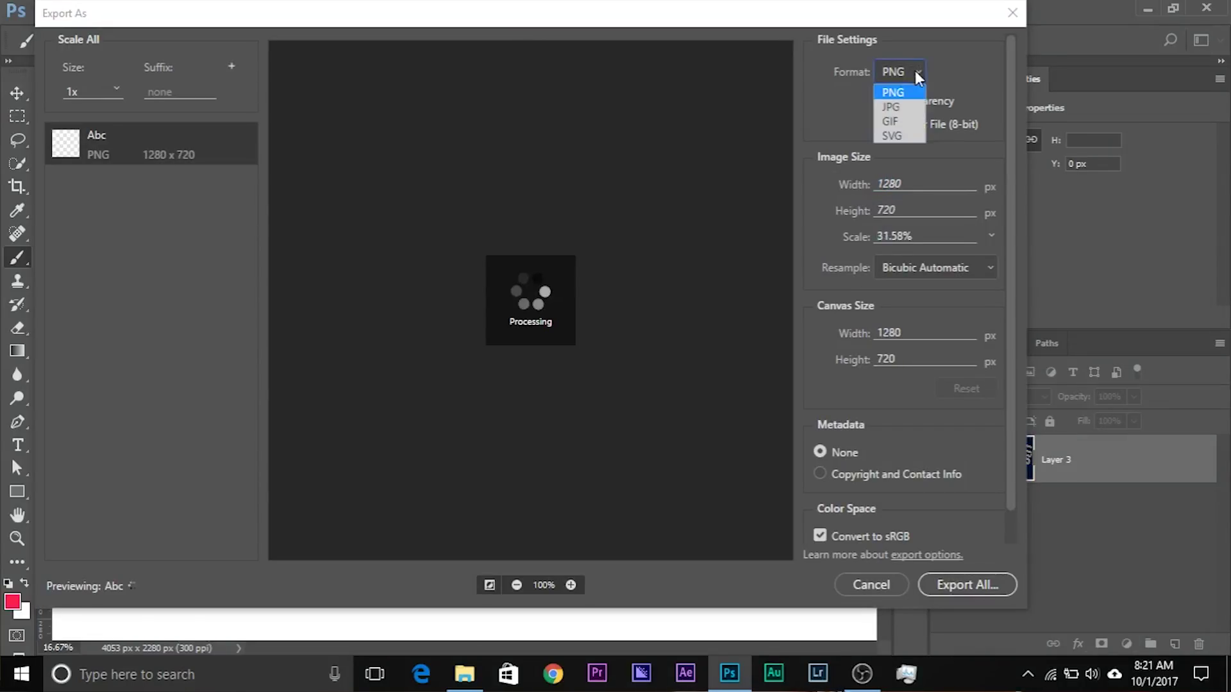
{"action": "left_click", "coordinate": [913, 106]}
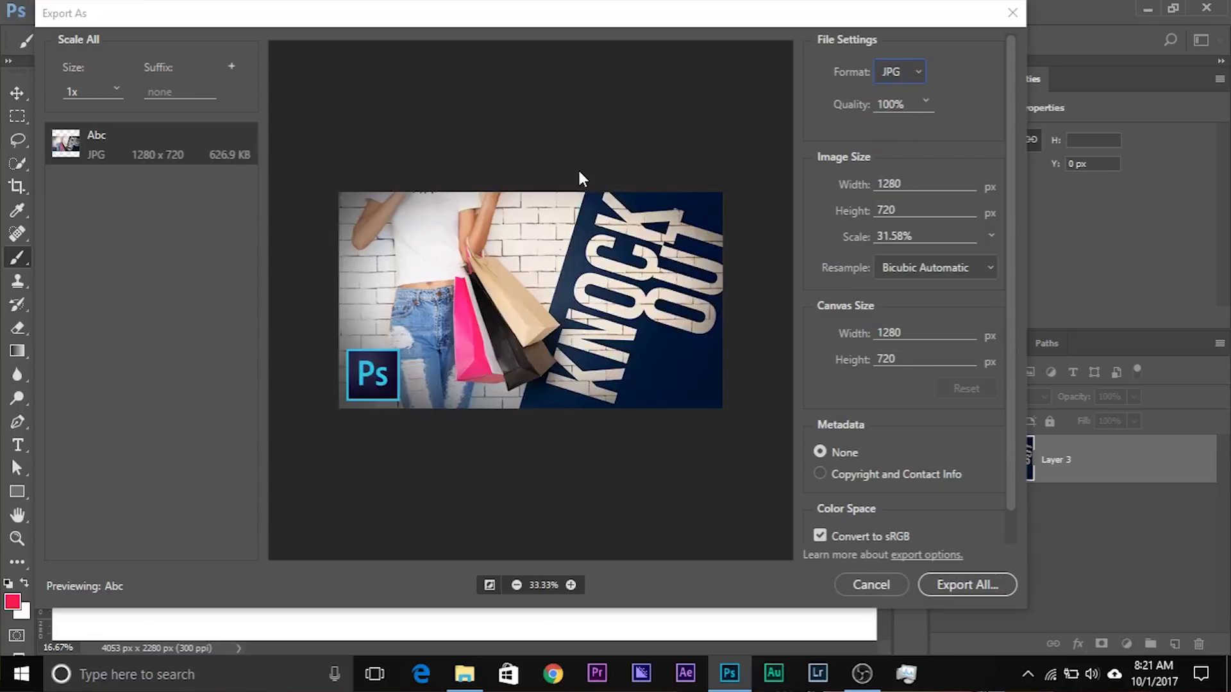
{"action": "scroll", "coordinate": [1018, 321], "scroll_direction": "down", "scroll_amount": 1}
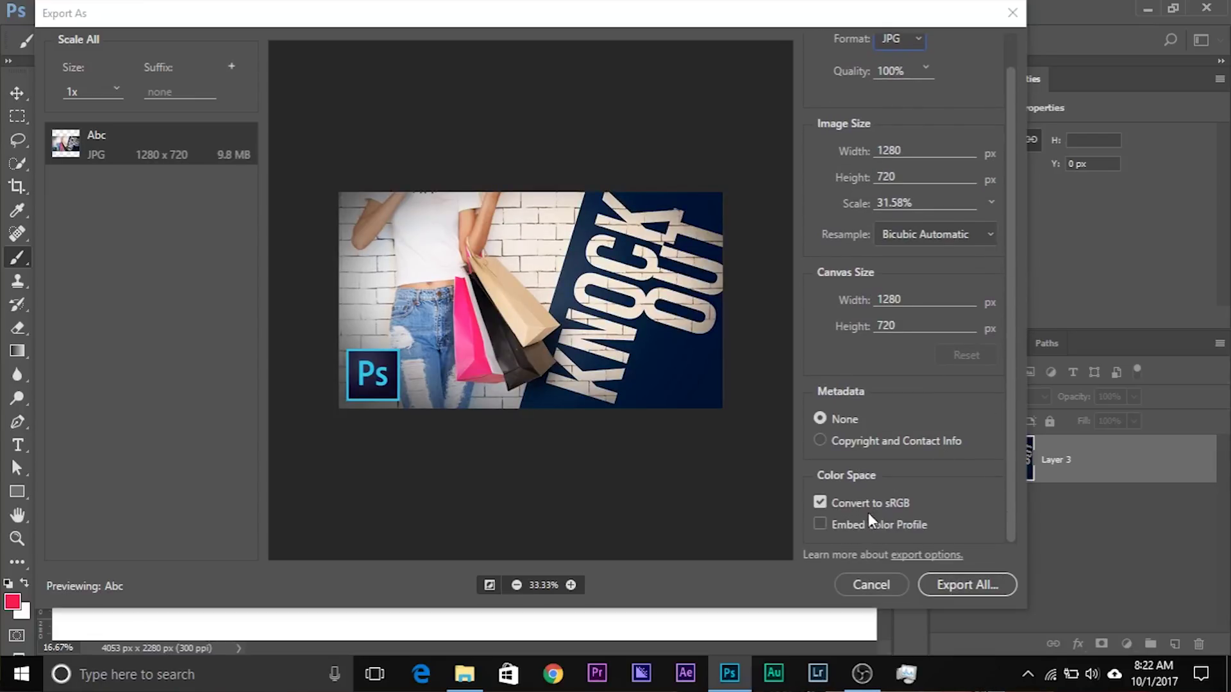
{"action": "left_click", "coordinate": [963, 591]}
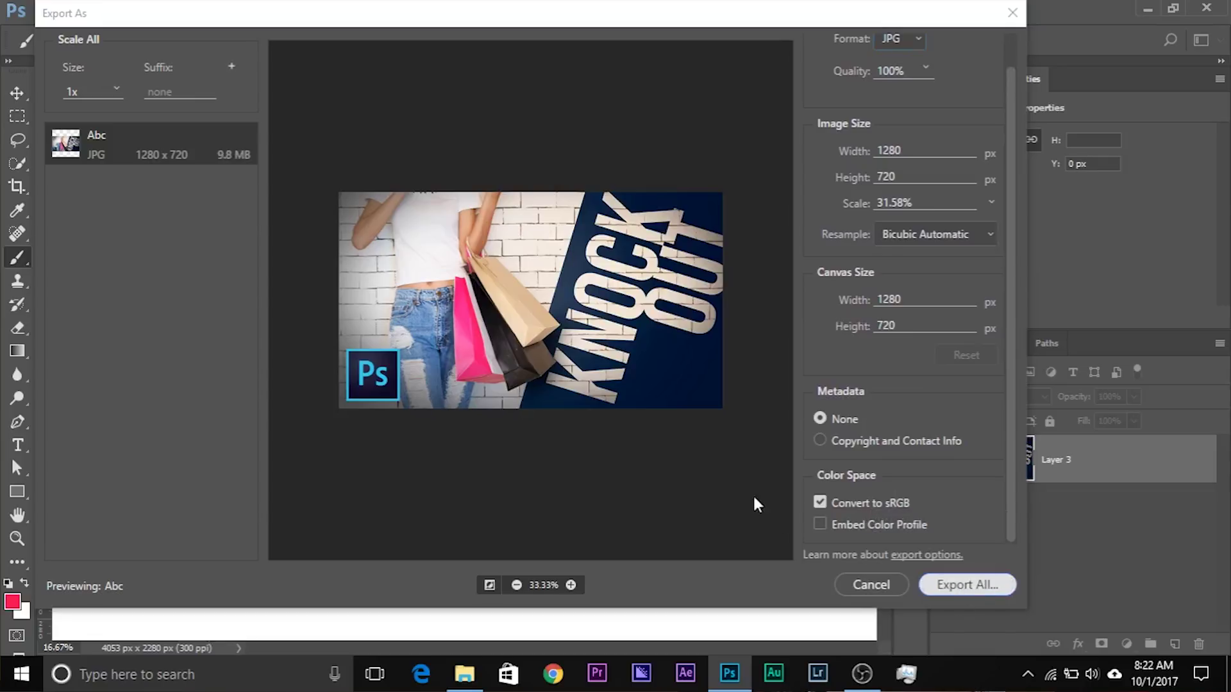